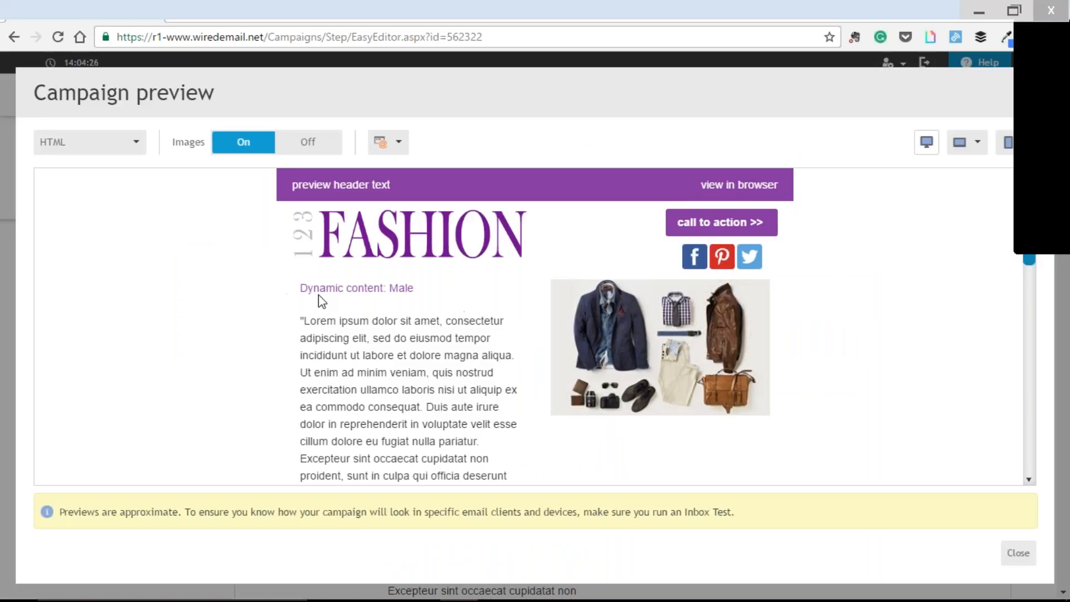
- Examine the campaign preview from the male dynamic content down to the Deal of the Week section and footer
scroll(831, 317, "down", 1)
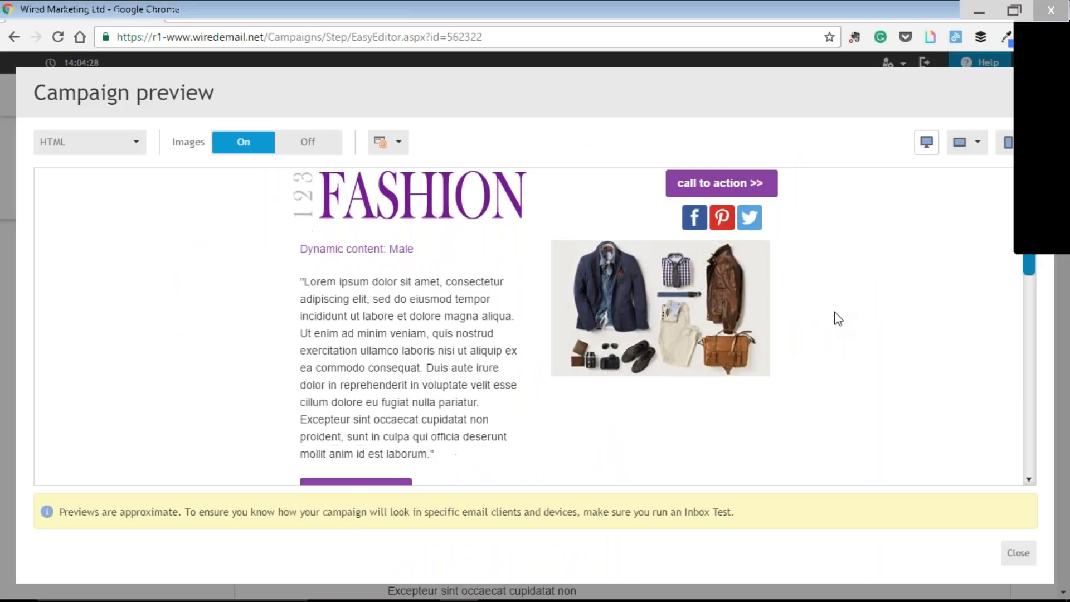
scroll(444, 348, "down", 3)
scroll(606, 330, "down", 4)
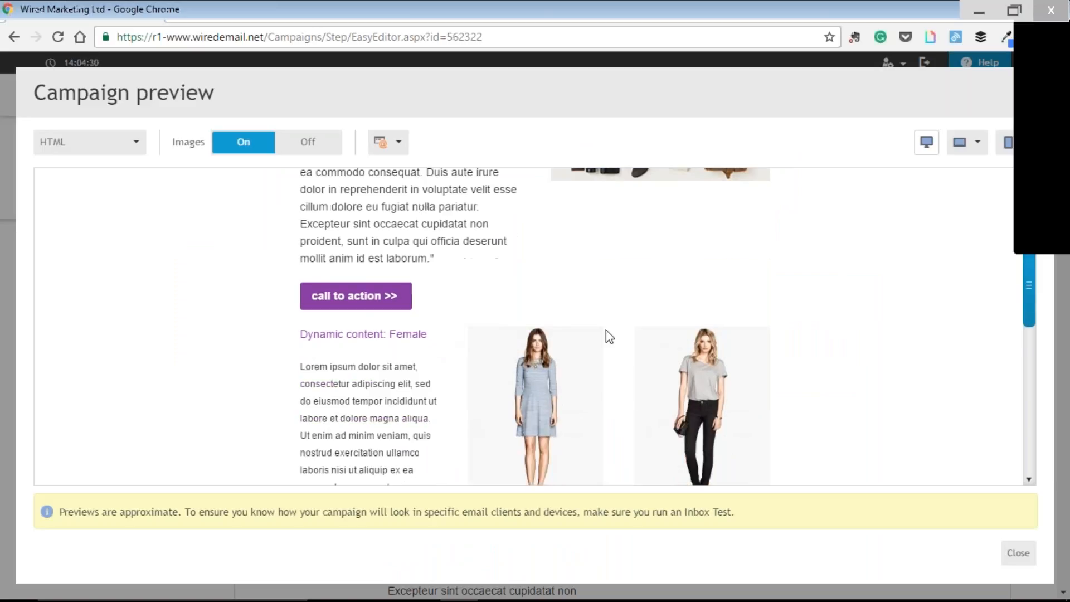
scroll(524, 327, "down", 3)
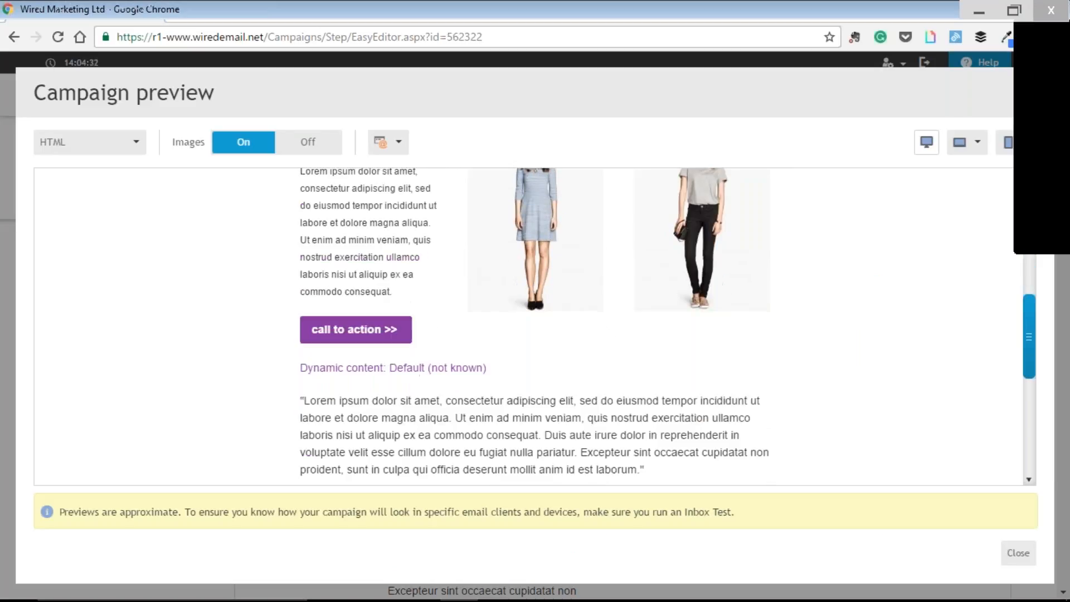
scroll(730, 362, "down", 4)
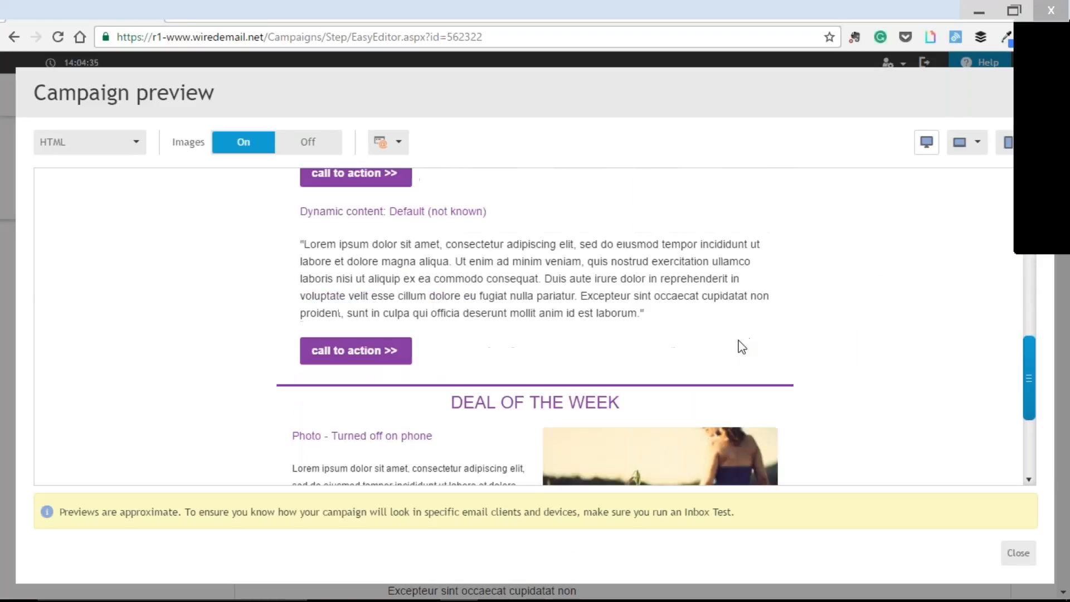
scroll(742, 347, "down", 1)
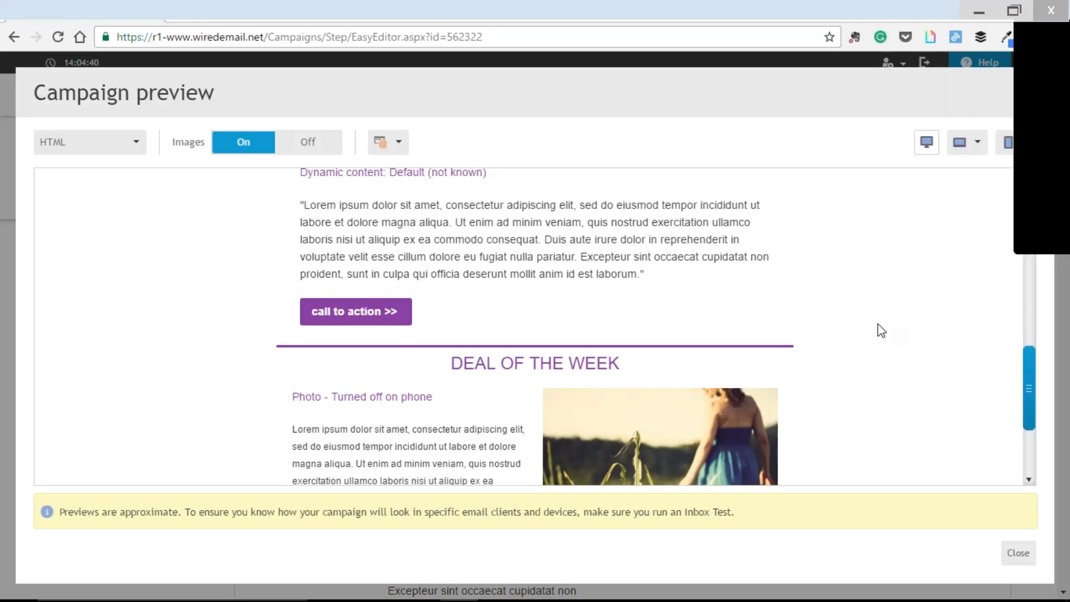
scroll(881, 334, "down", 1)
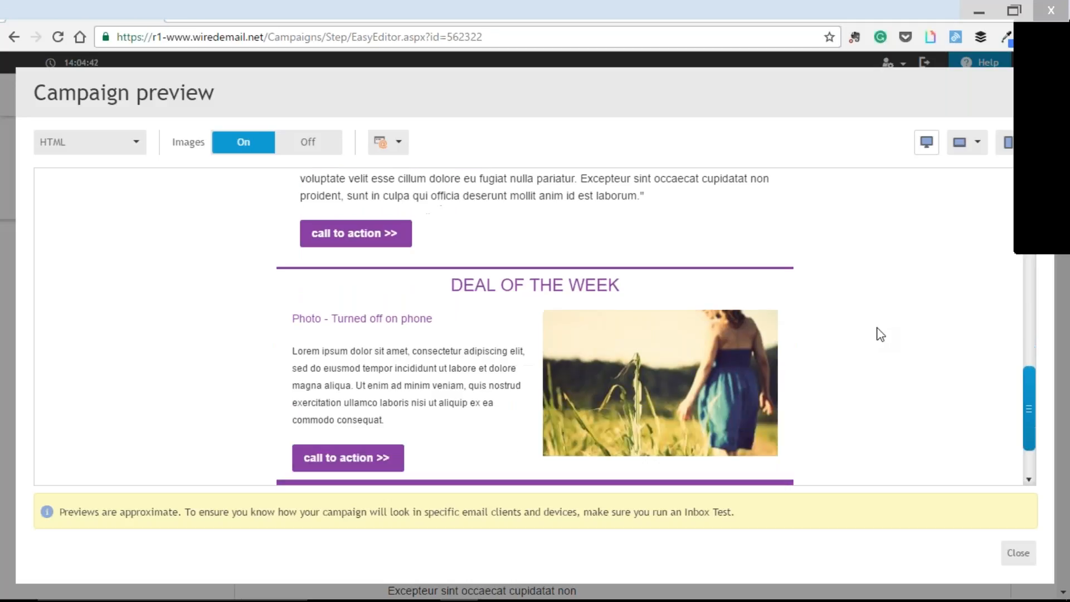
scroll(881, 334, "down", 1)
scroll(881, 335, "up", 1)
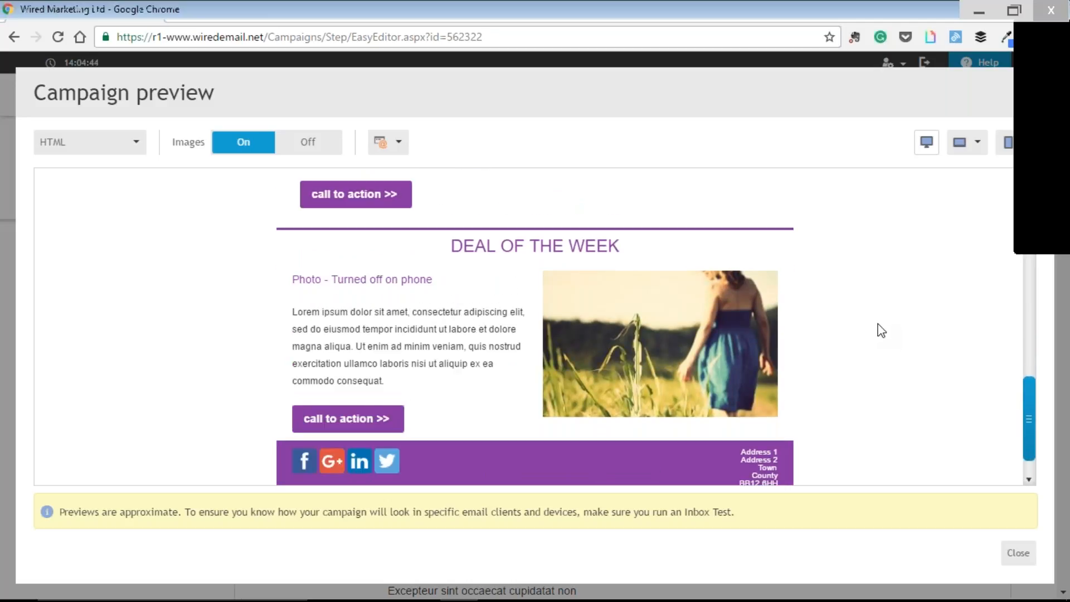
scroll(881, 330, "up", 1)
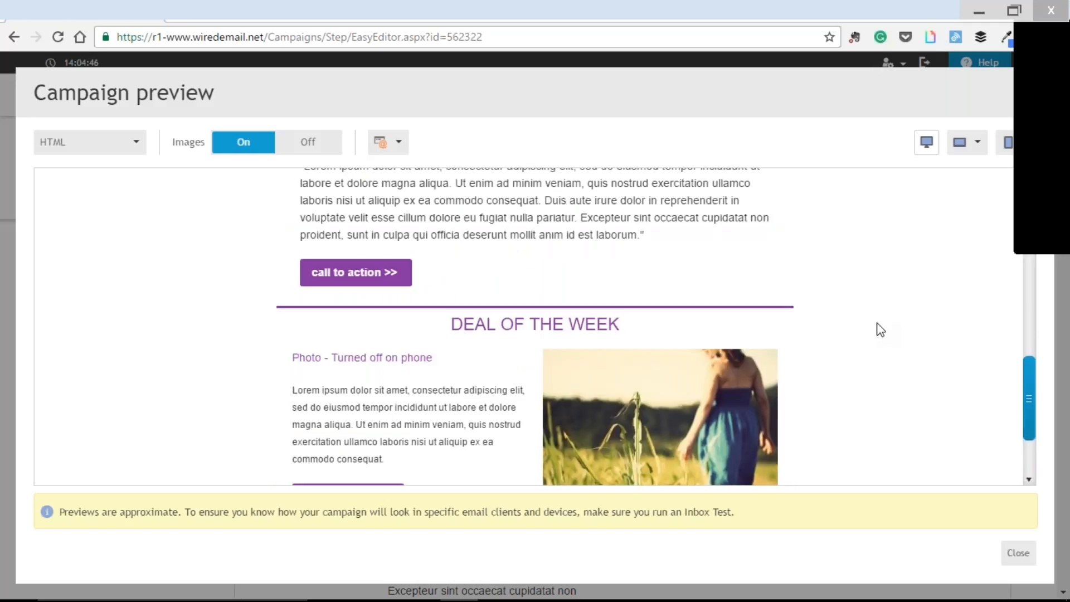
scroll(881, 330, "up", 1)
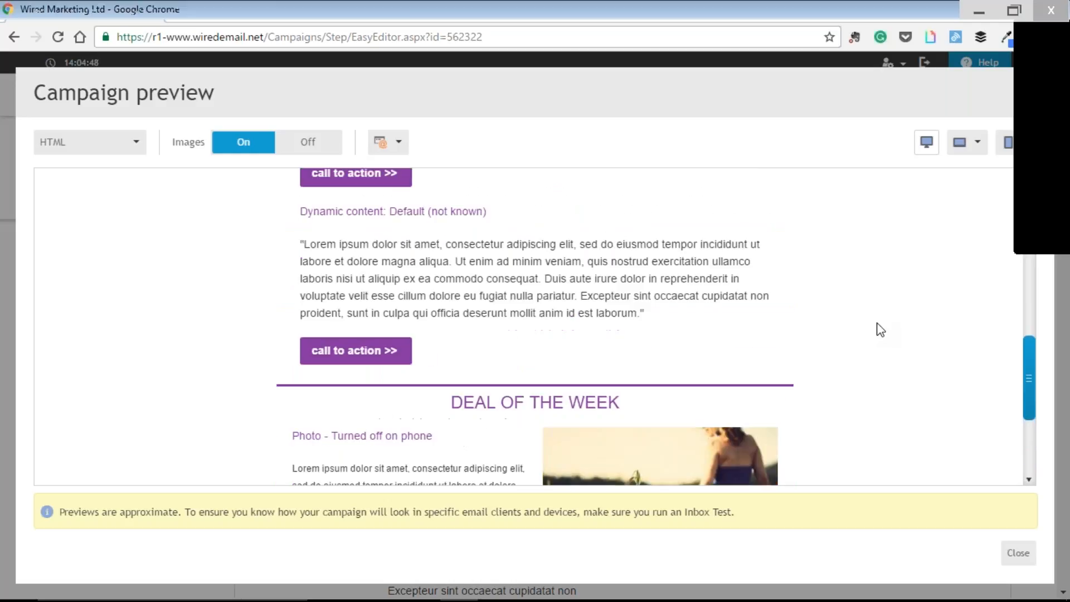
- Compare the male, female and default dynamic content sections in the campaign preview, and close the preview
scroll(886, 325, "up", 5)
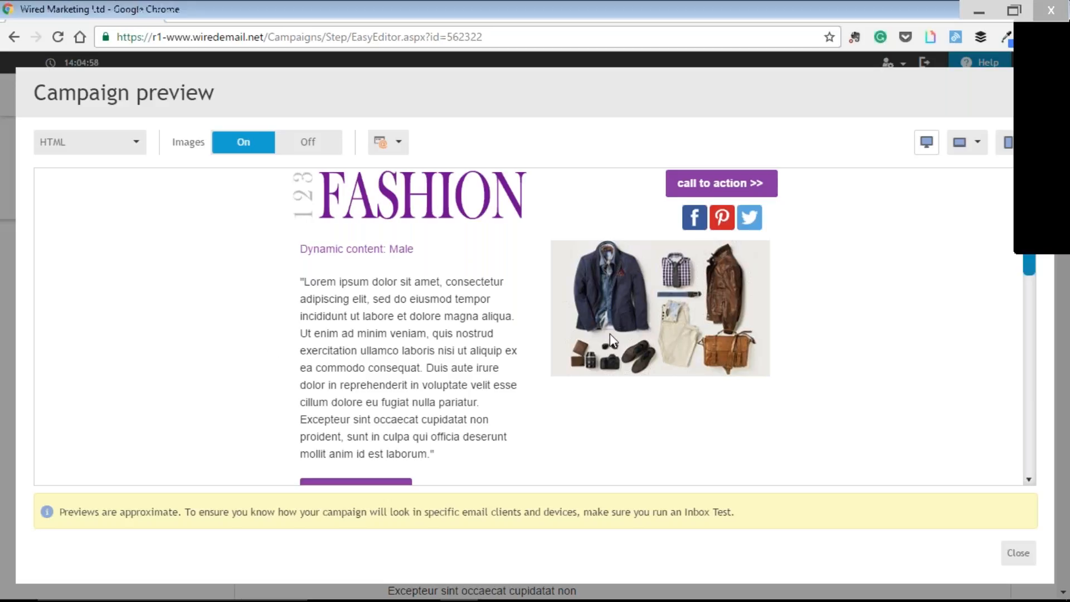
scroll(610, 334, "down", 4)
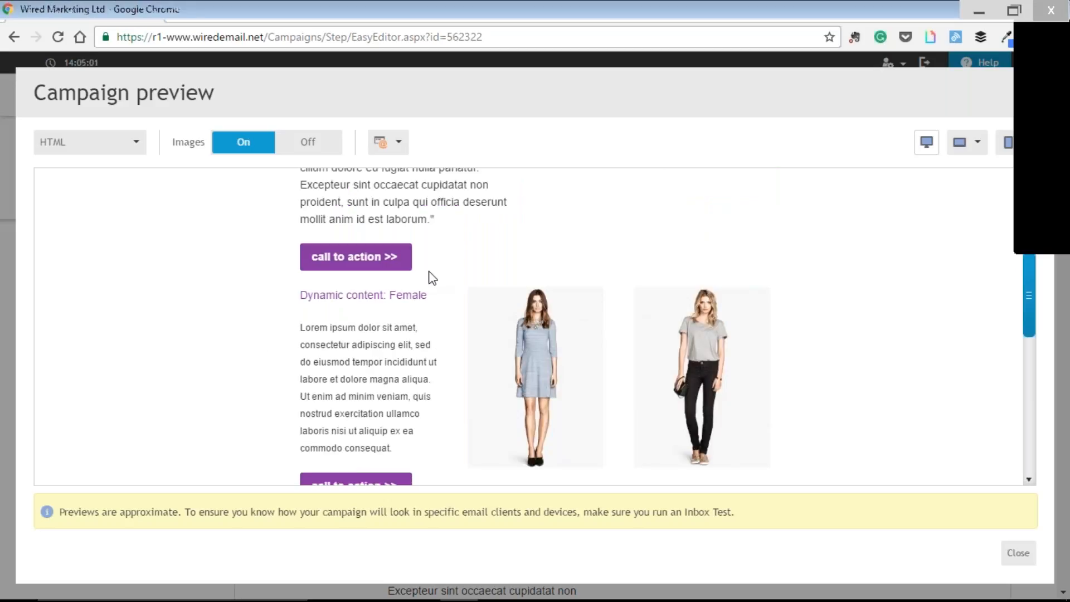
scroll(502, 281, "down", 1)
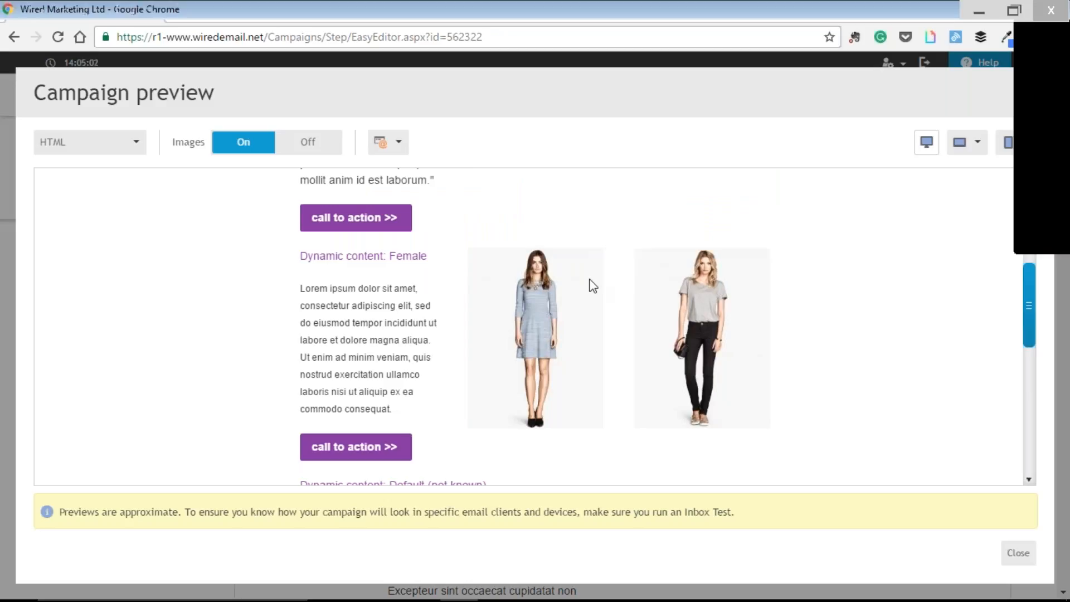
scroll(593, 285, "down", 3)
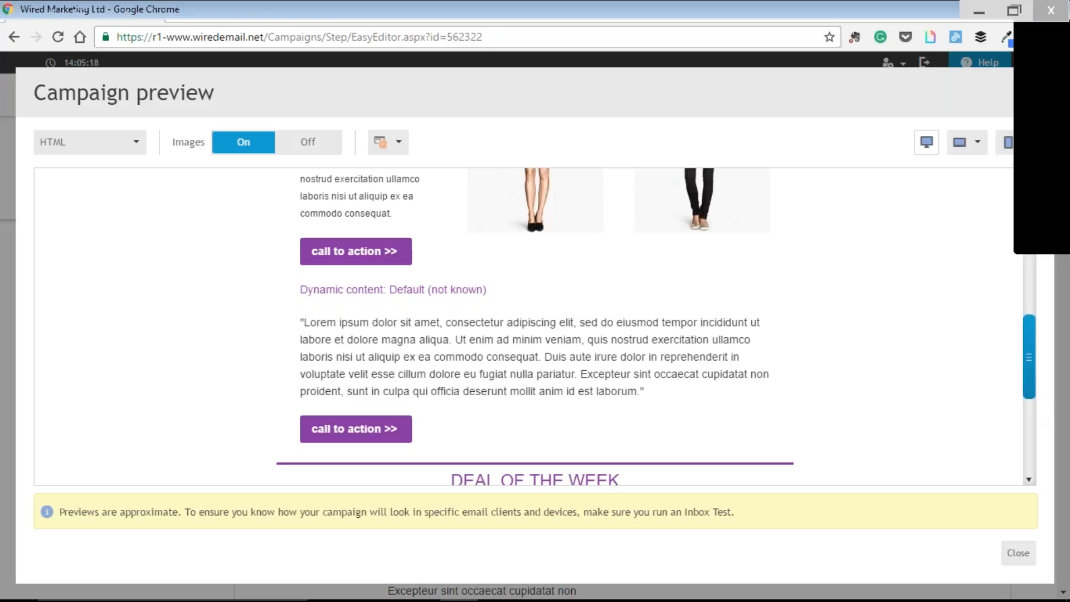
scroll(1037, 287, "up", 5)
scroll(1037, 287, "up", 1)
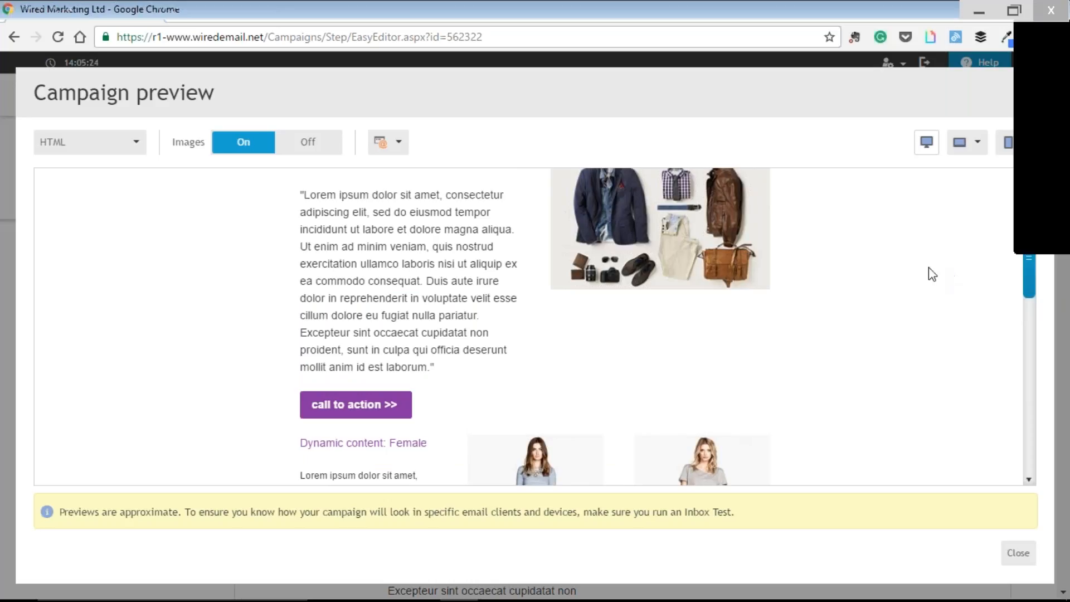
scroll(931, 273, "up", 1)
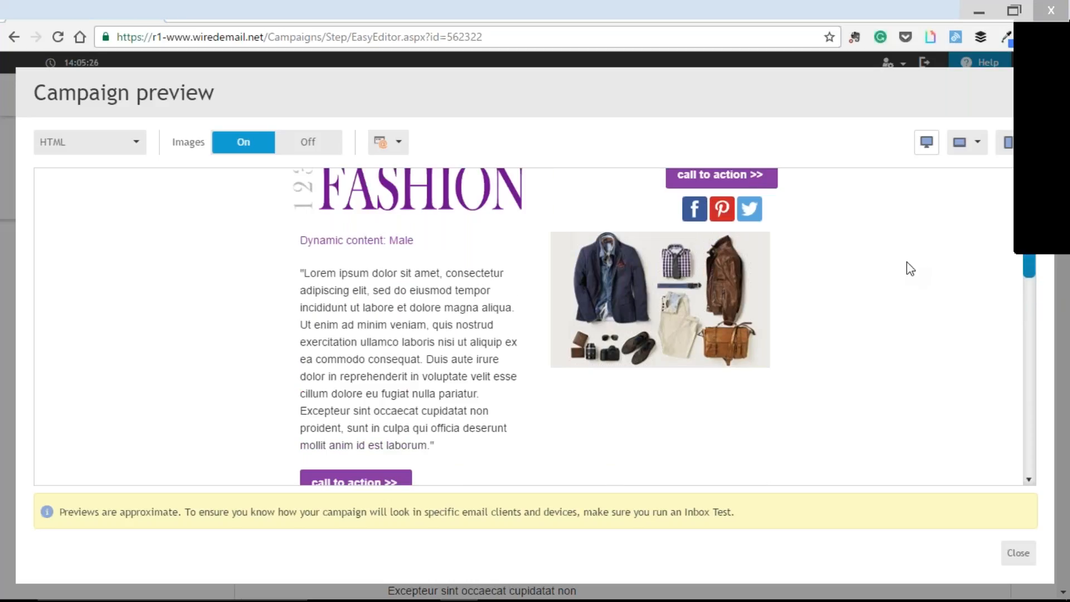
scroll(909, 270, "up", 1)
scroll(915, 275, "down", 5)
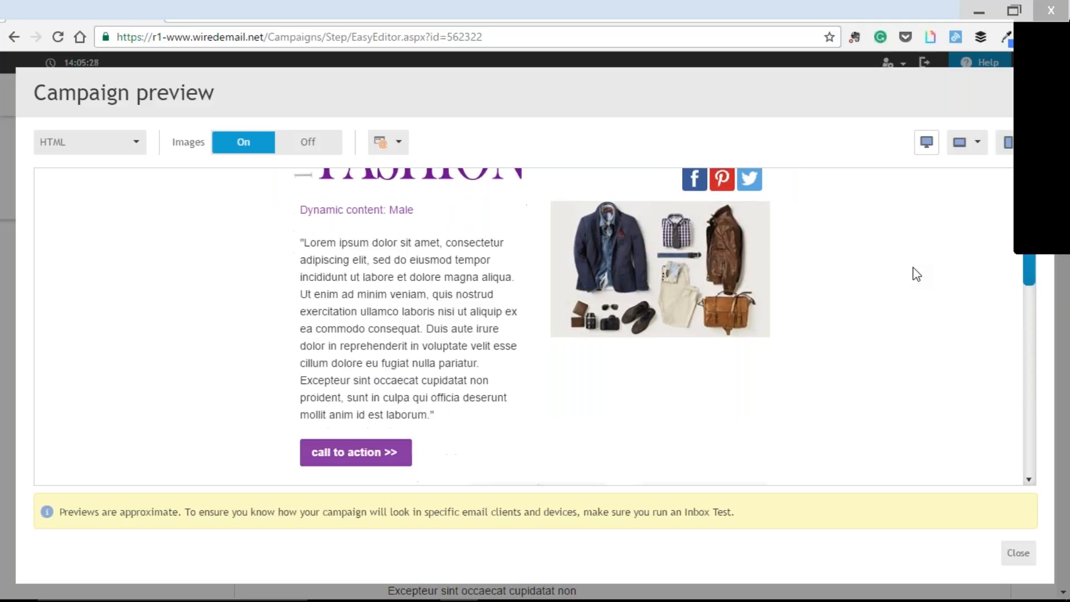
scroll(920, 275, "down", 3)
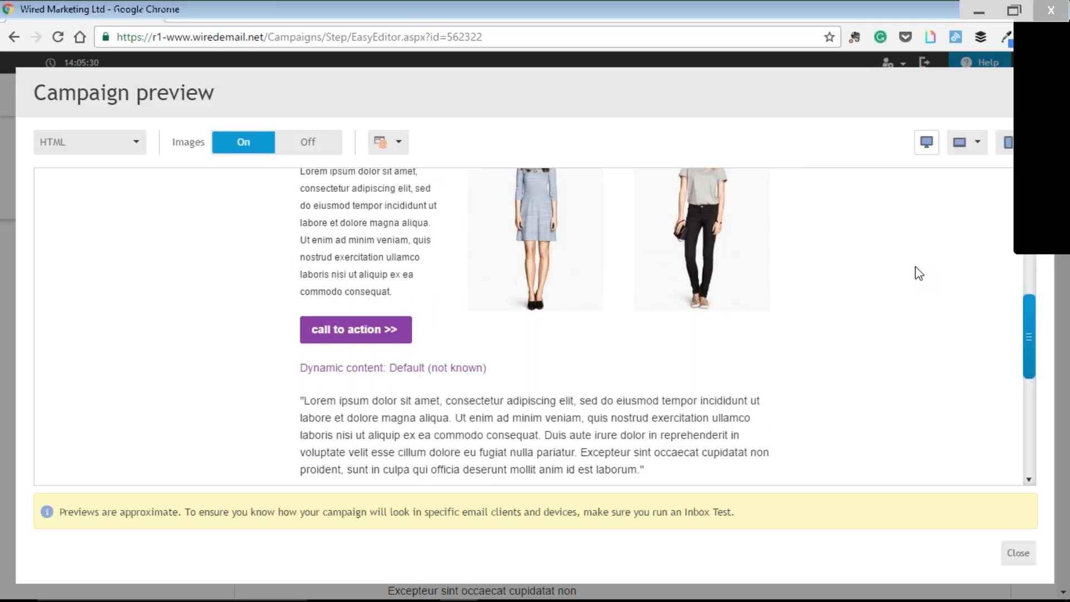
scroll(919, 273, "up", 1)
scroll(920, 273, "up", 4)
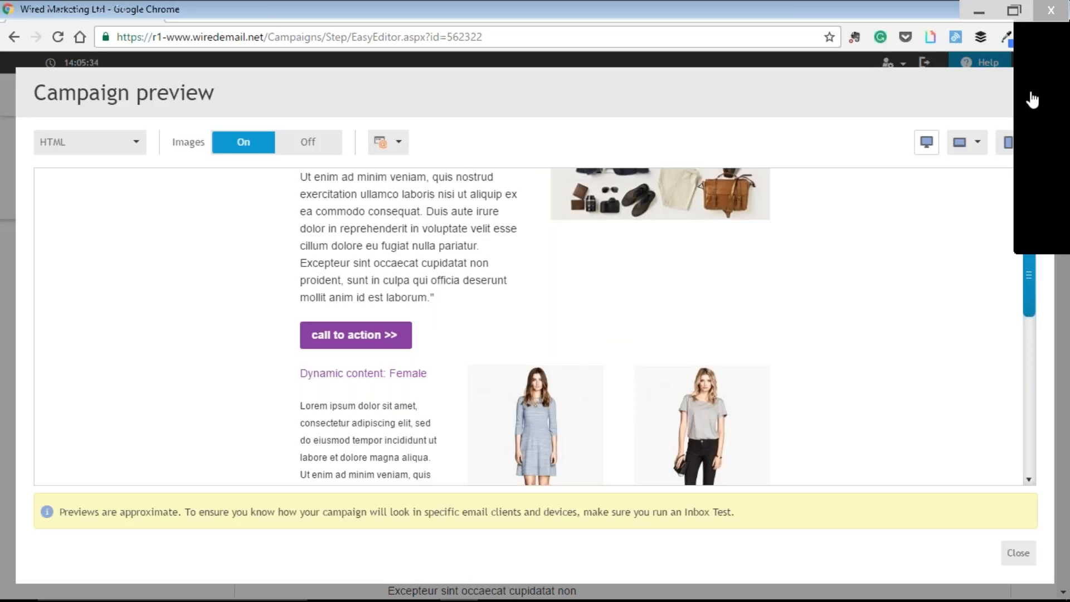
left_click(1033, 99)
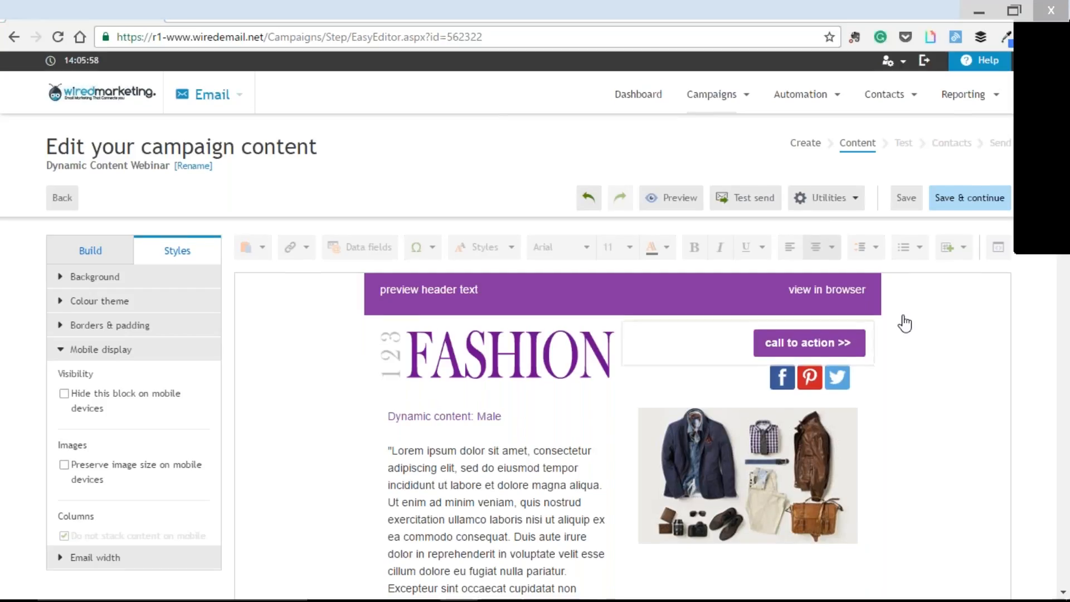
- Check the dynamic content sections in the editor and in a fresh campaign preview, and close the preview
scroll(449, 207, "down", 4)
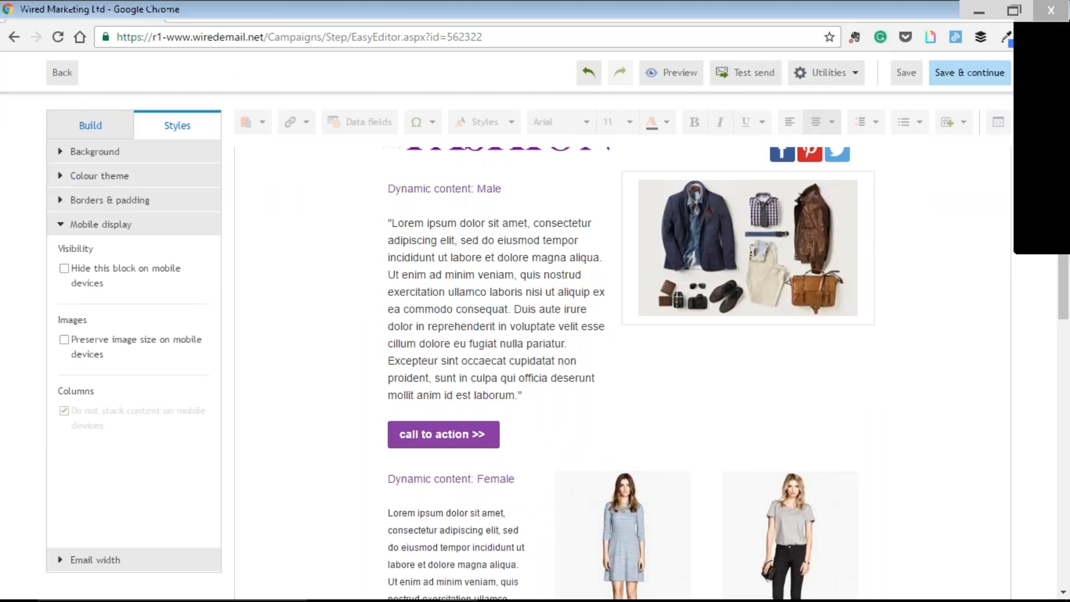
scroll(578, 306, "down", 3)
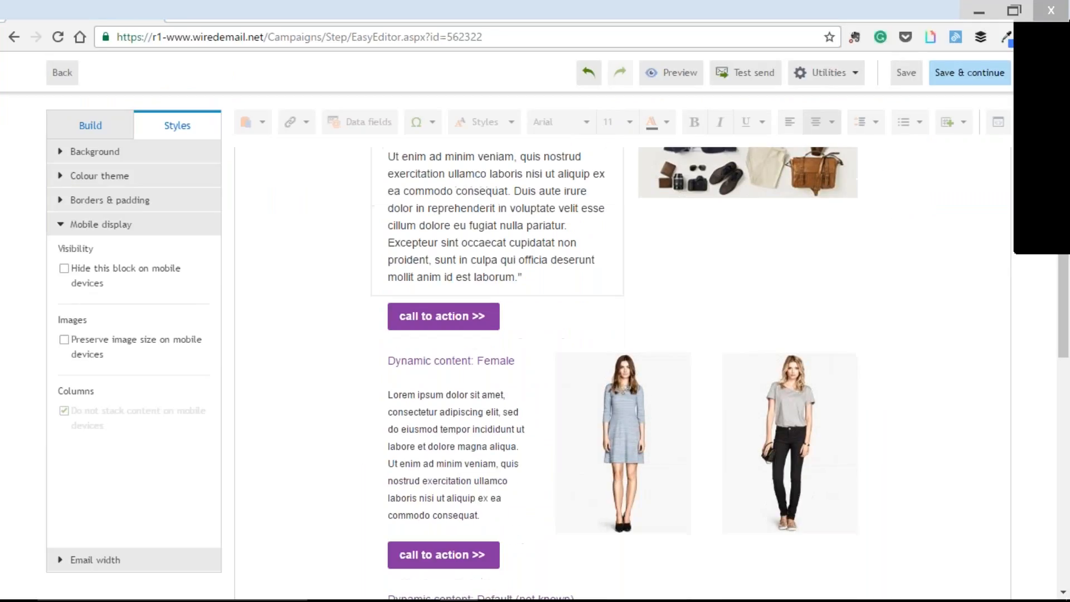
left_click(691, 76)
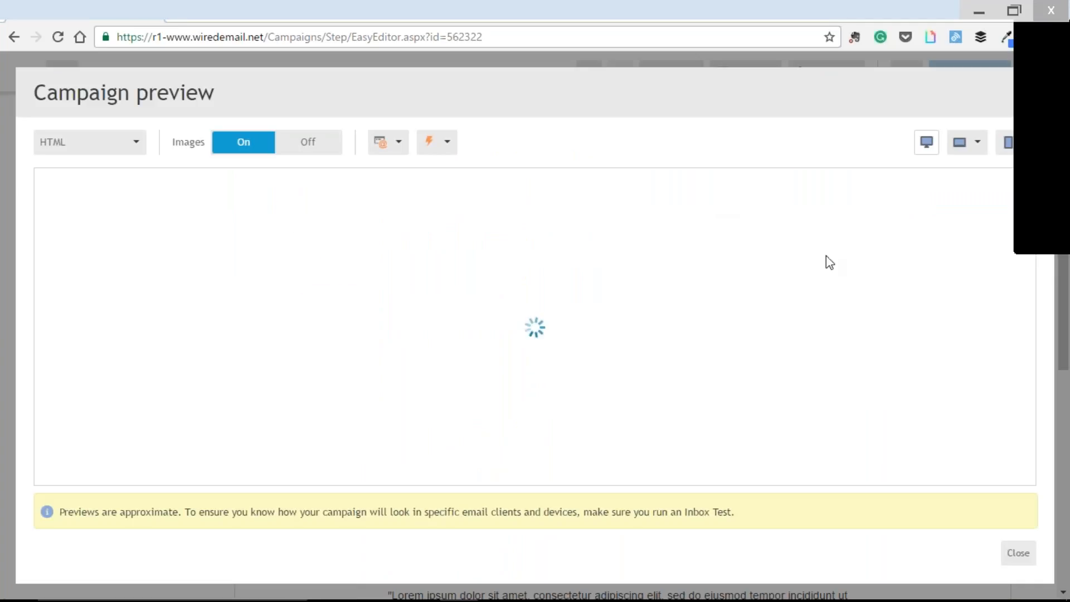
scroll(831, 261, "down", 10)
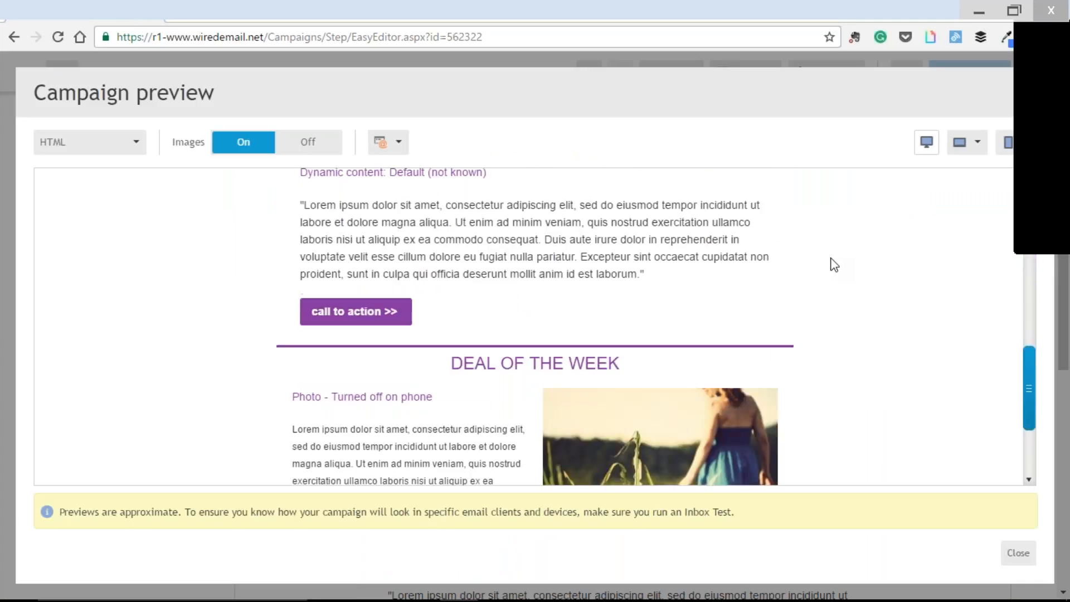
scroll(833, 263, "up", 10)
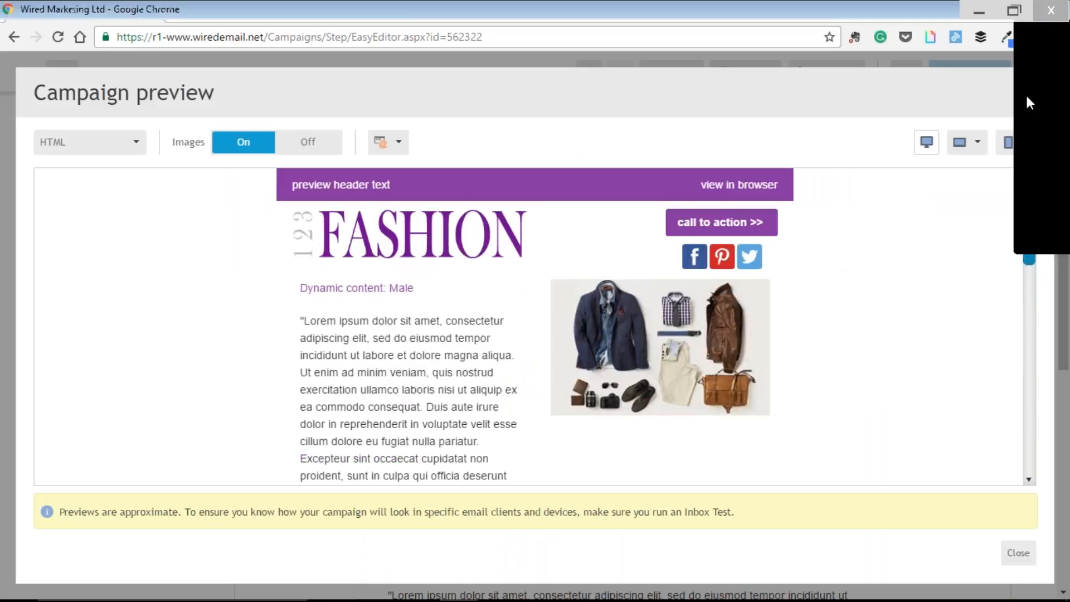
left_click(1029, 102)
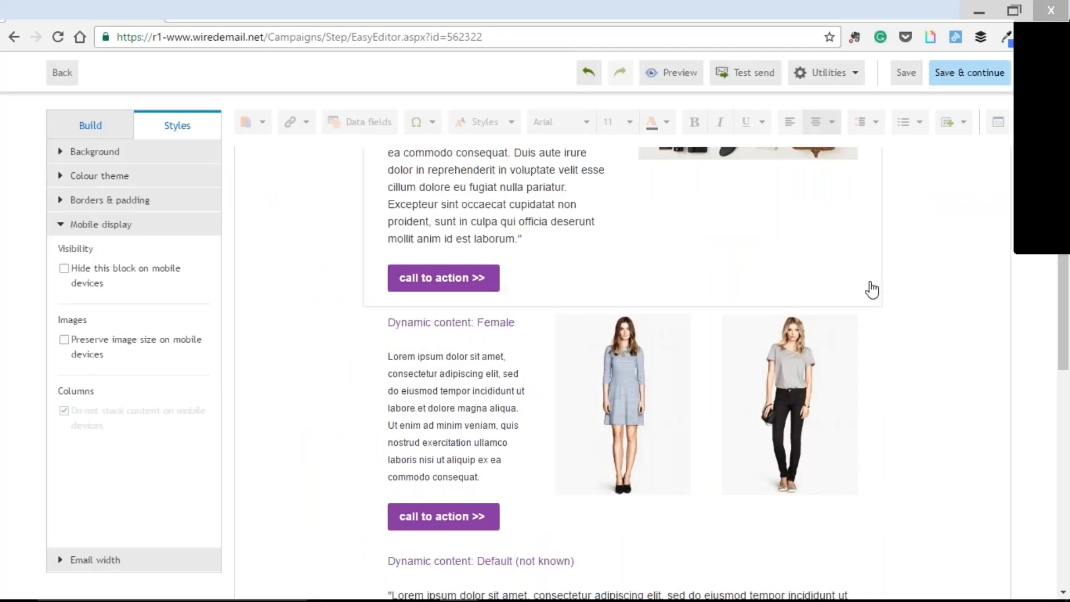
- Delete the male, female and default dynamic content column blocks between the Fashion header and the Deal of the Week divider
scroll(873, 290, "up", 10)
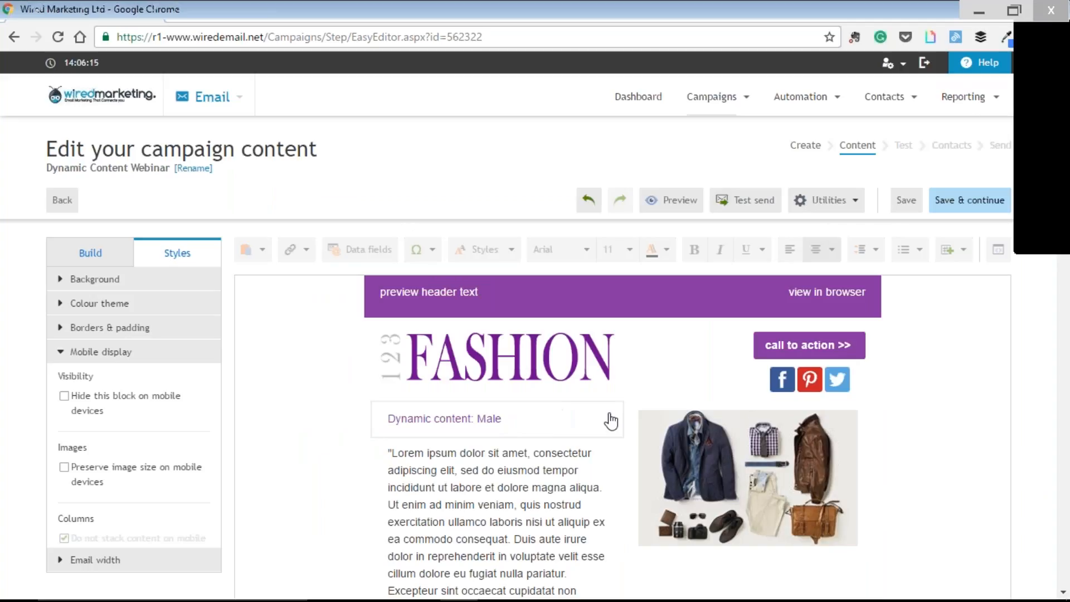
left_click(271, 323)
left_click(96, 254)
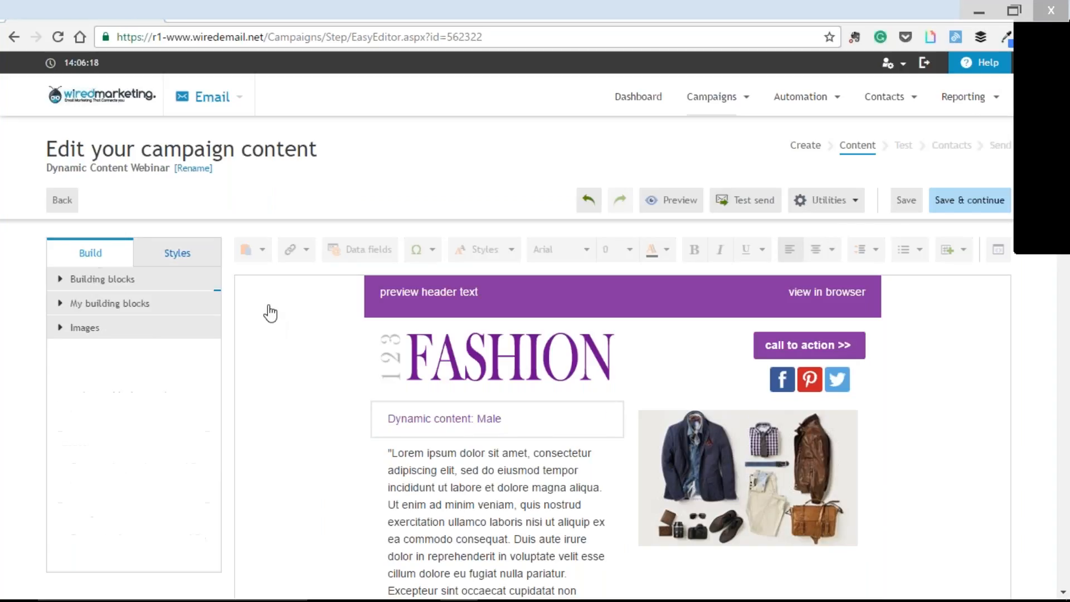
left_click(617, 436)
scroll(621, 440, "down", 3)
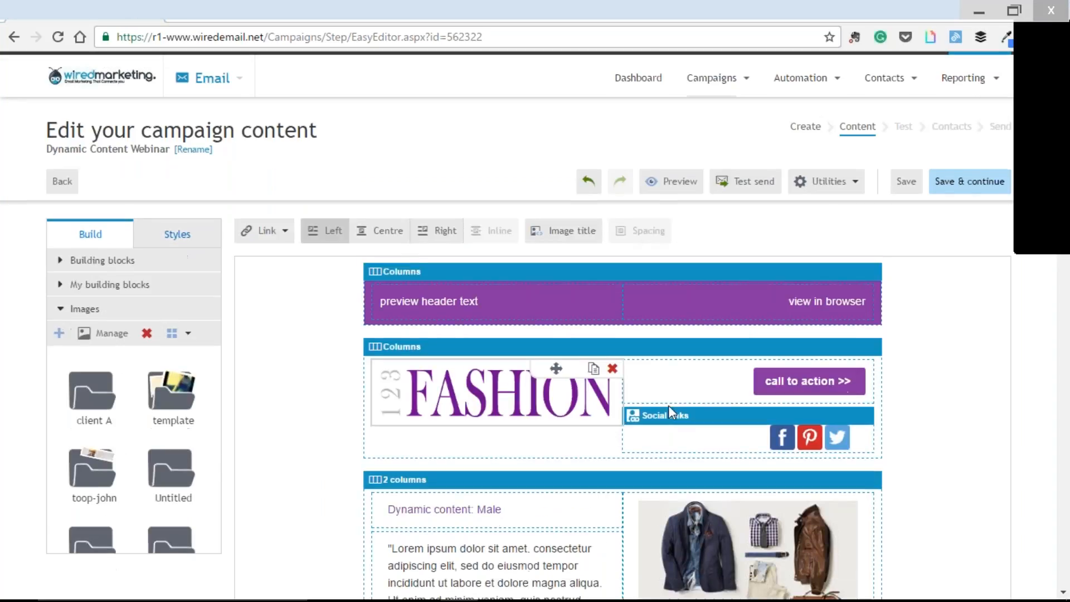
left_click(871, 348)
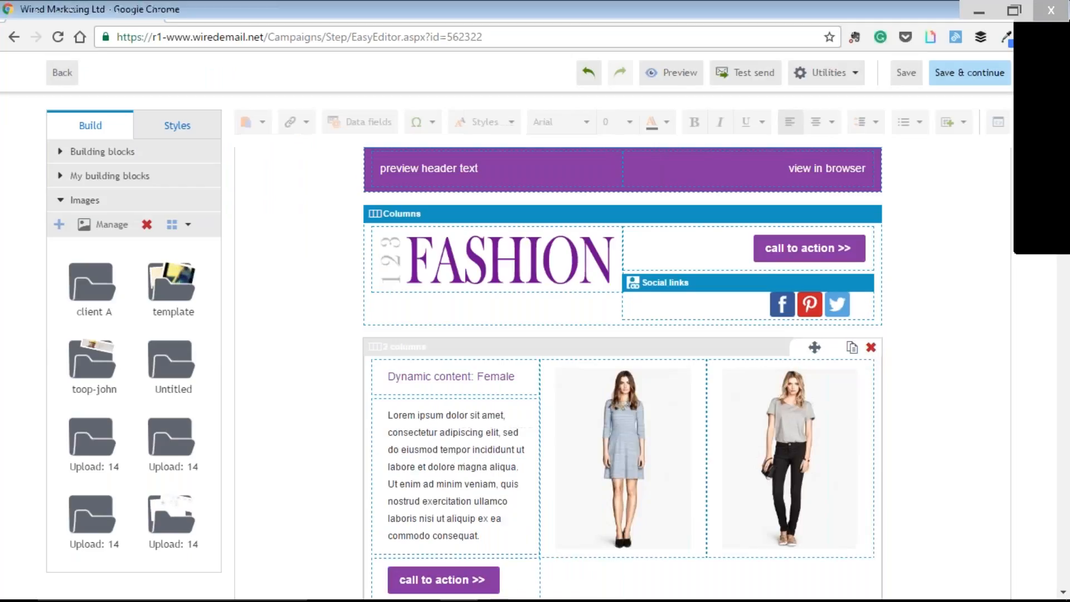
left_click(871, 347)
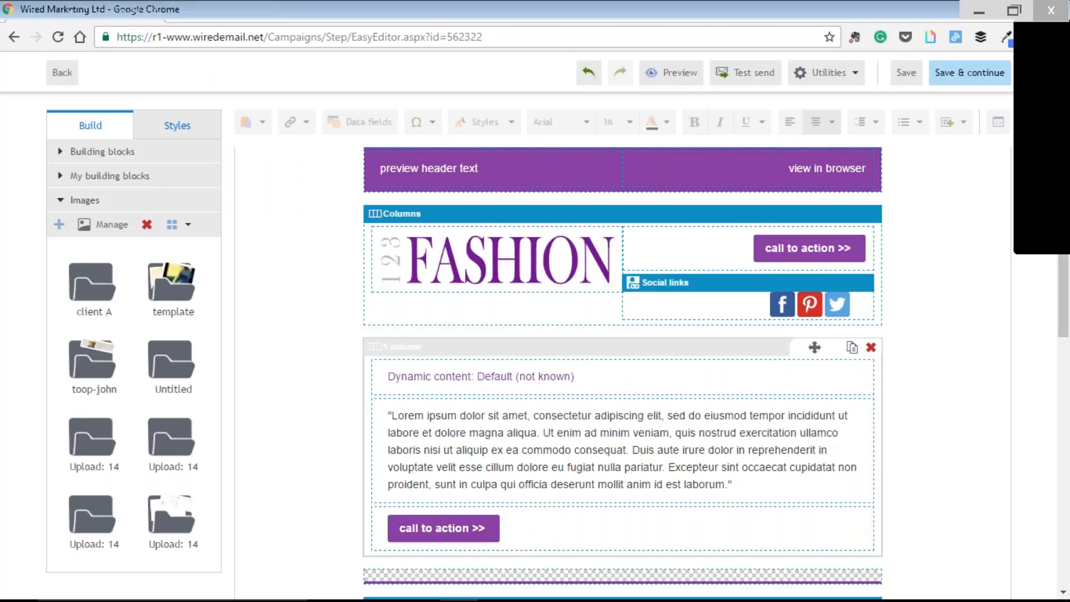
left_click(871, 347)
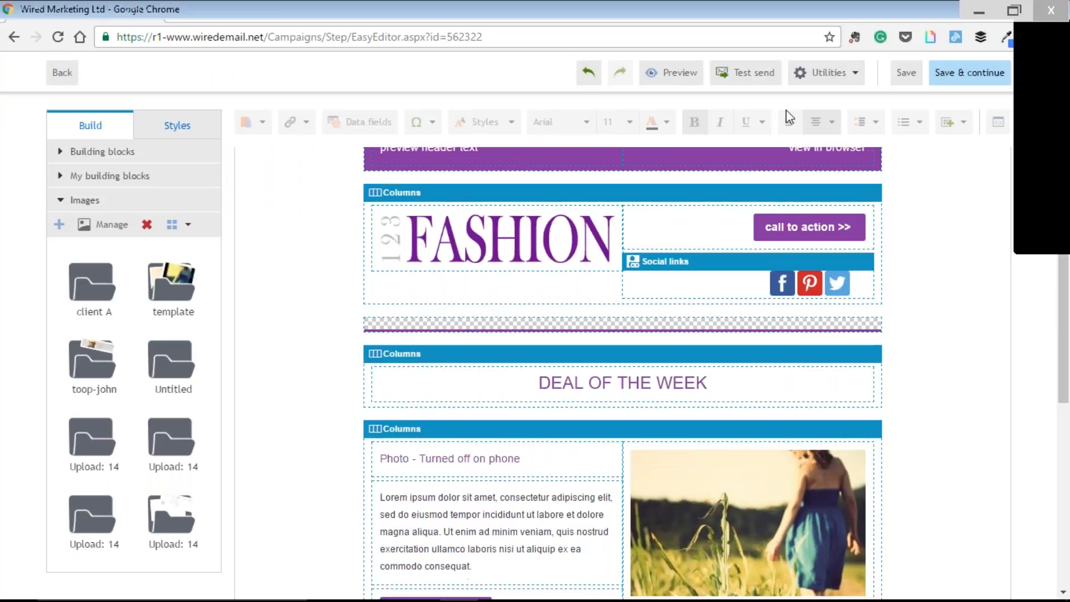
- Preview the campaign from header to footer without the dynamic content blocks, and close the preview
scroll(798, 267, "down", 1)
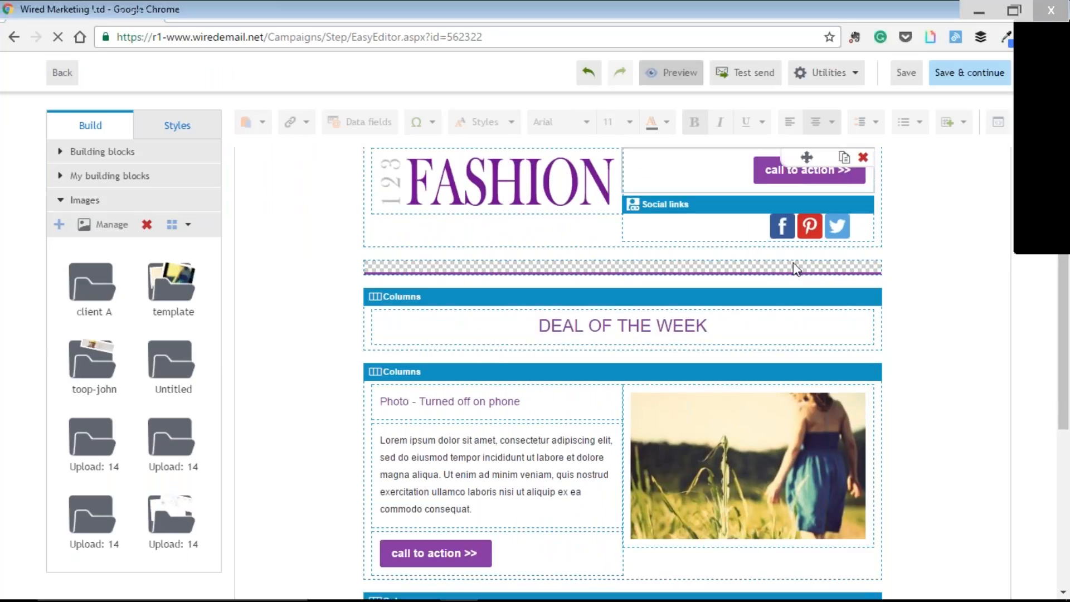
scroll(797, 267, "down", 3)
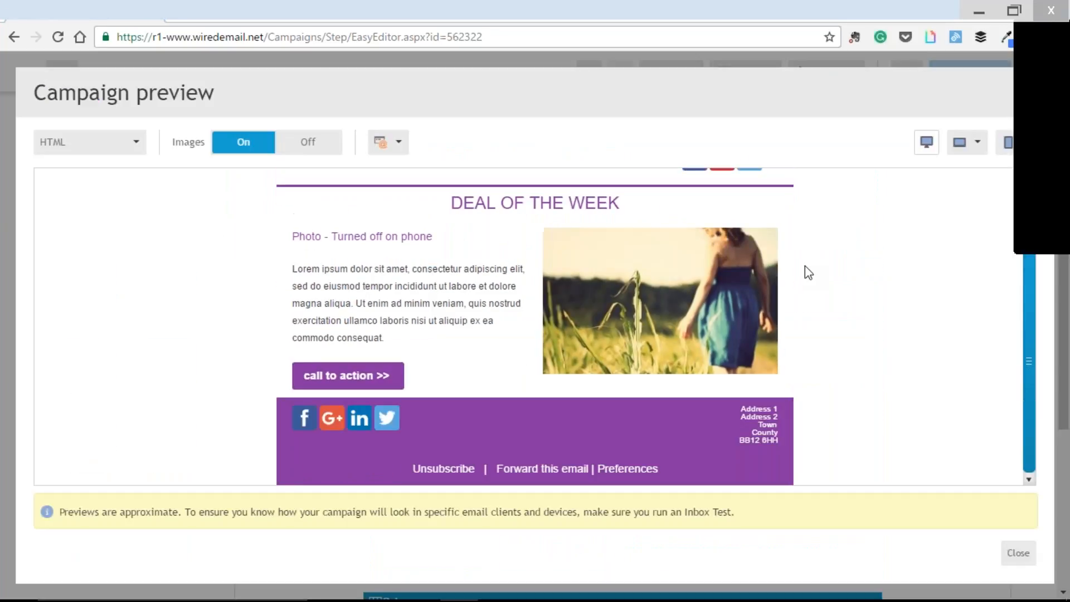
scroll(797, 268, "up", 3)
left_click(1025, 89)
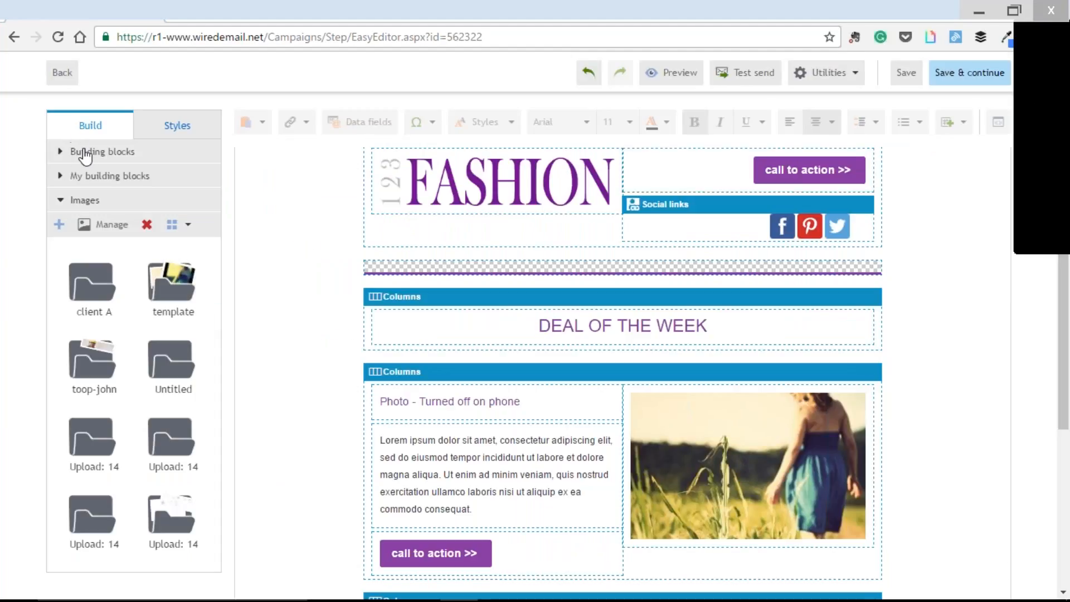
- Add a dynamic content building block between the Fashion header and the purple divider above Deal of the Week
left_click(102, 152)
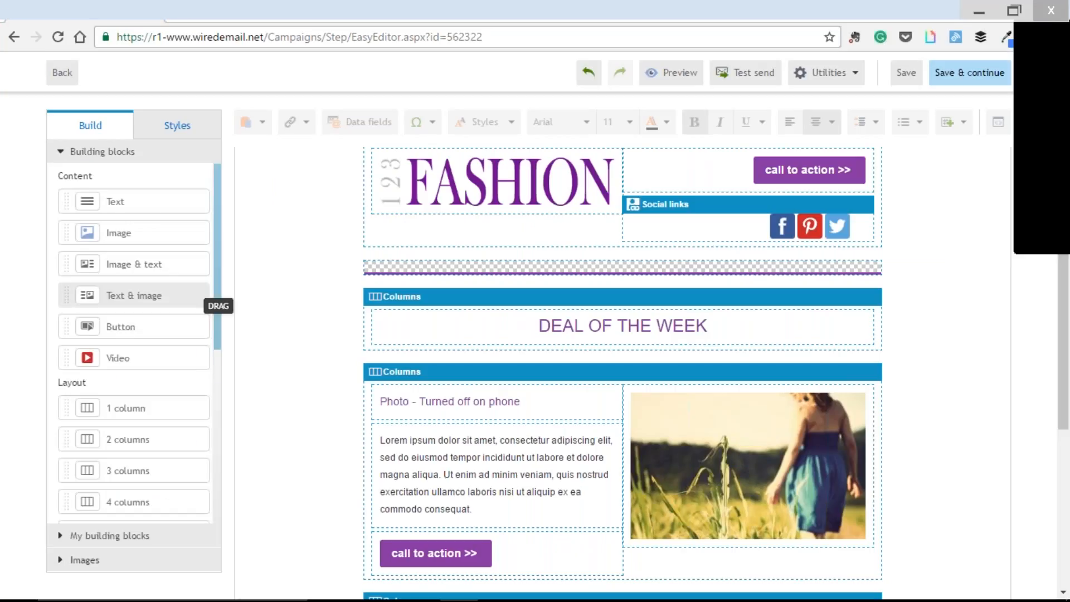
scroll(200, 287, "down", 5)
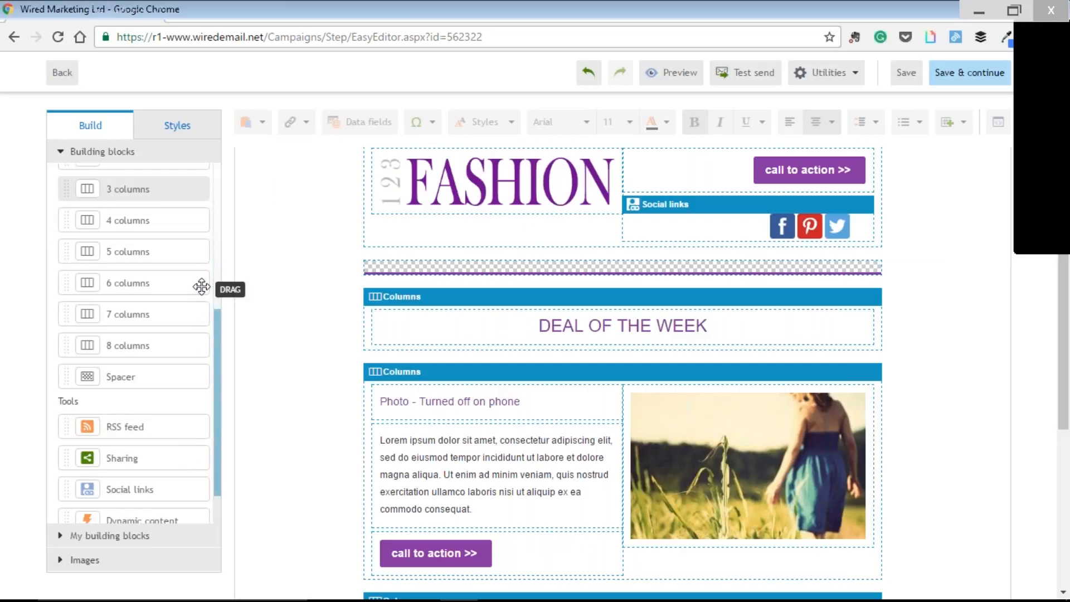
scroll(198, 295, "down", 2)
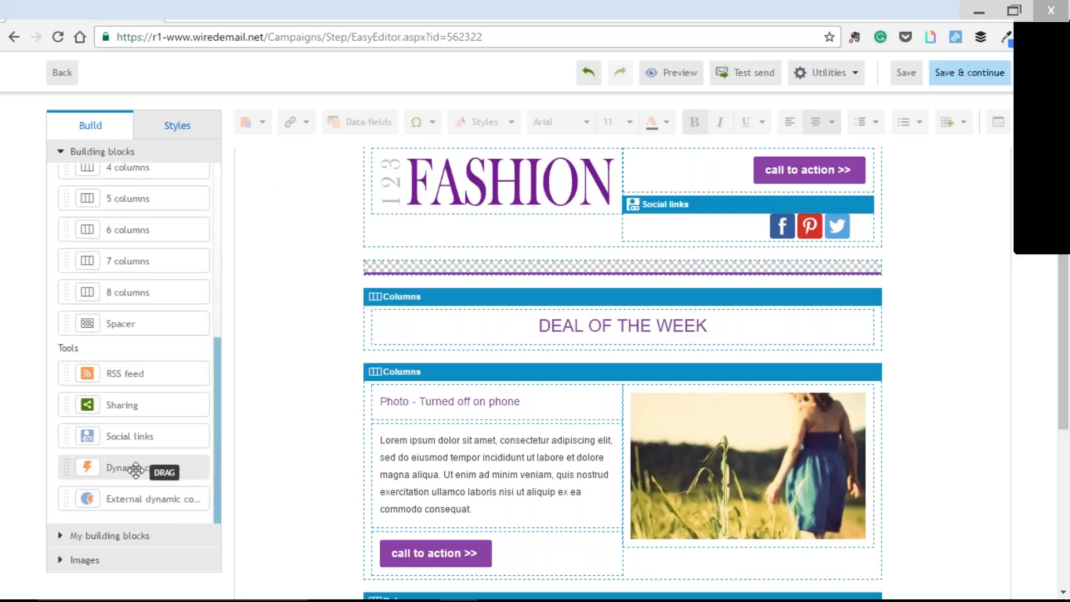
left_click_drag(147, 467, 501, 267)
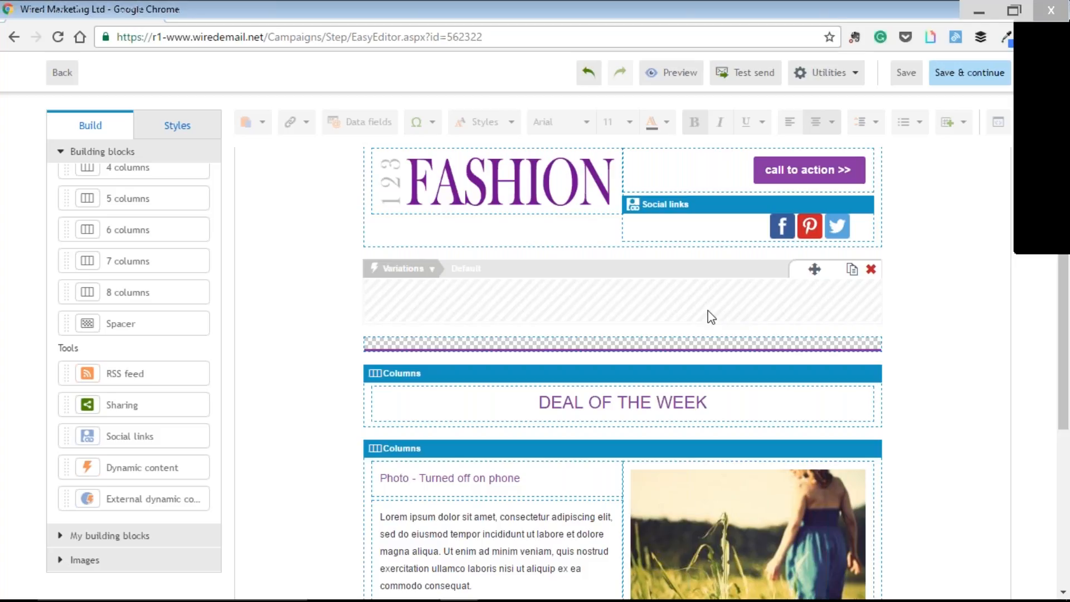
scroll(167, 261, "up", 1)
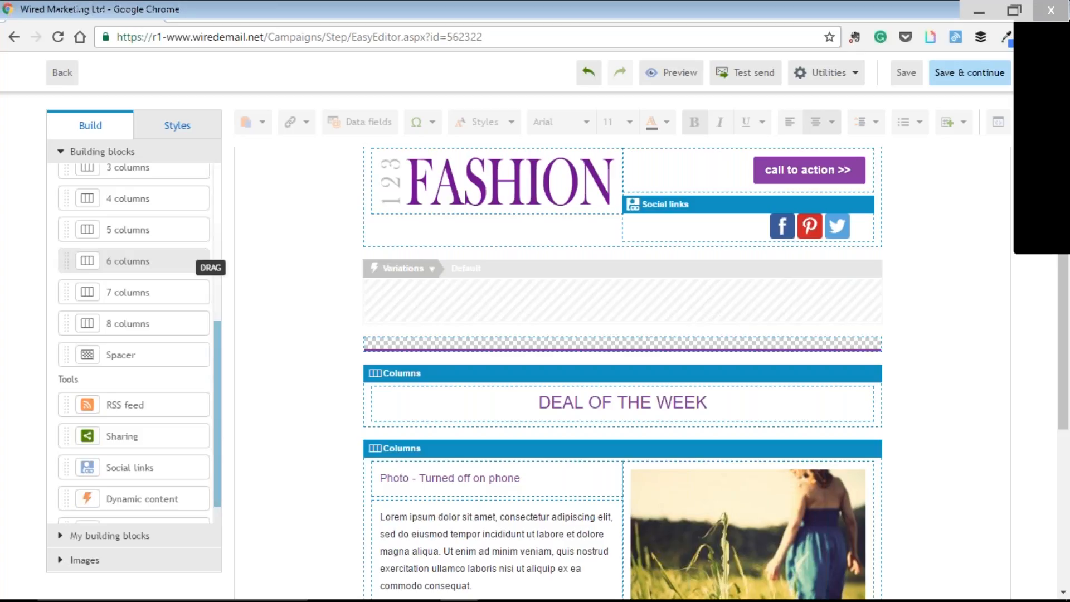
scroll(167, 261, "up", 2)
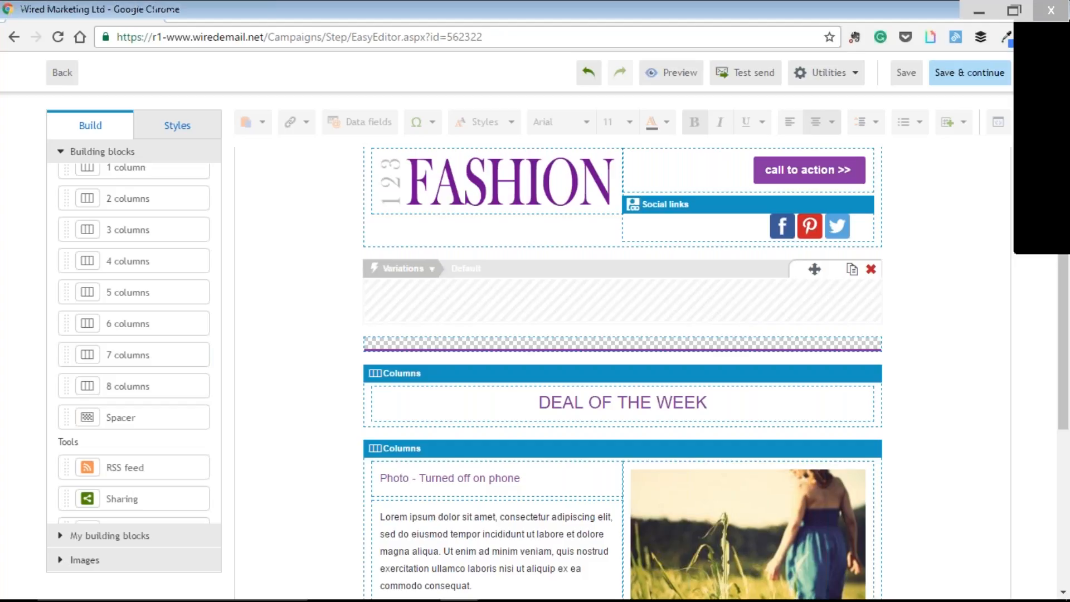
- Start a new variation of the dynamic content block with the rule that the GENDER data field equals "male"
left_click(404, 268)
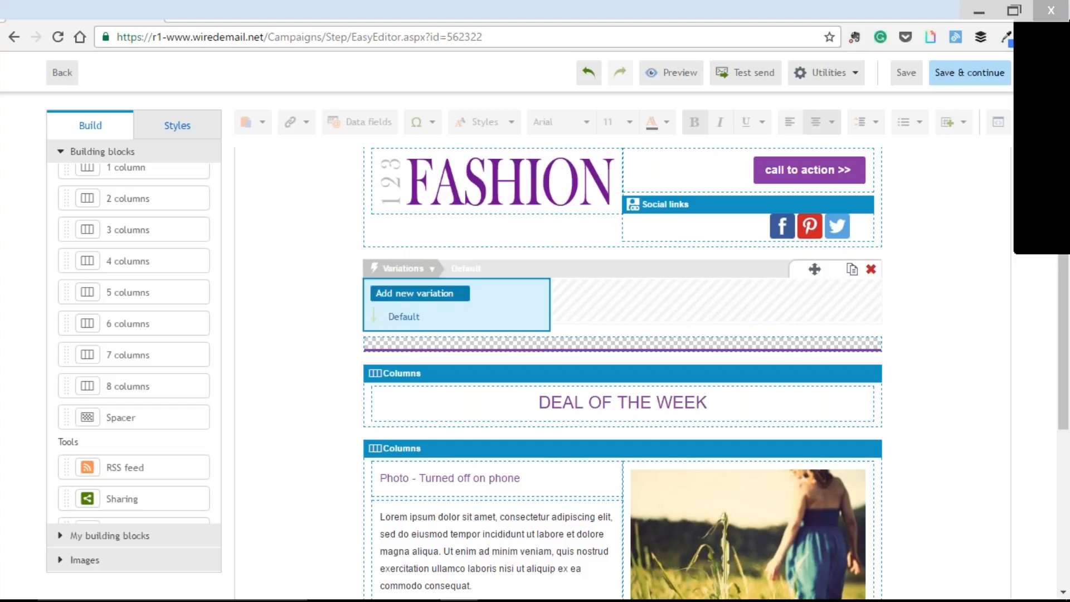
left_click(426, 300)
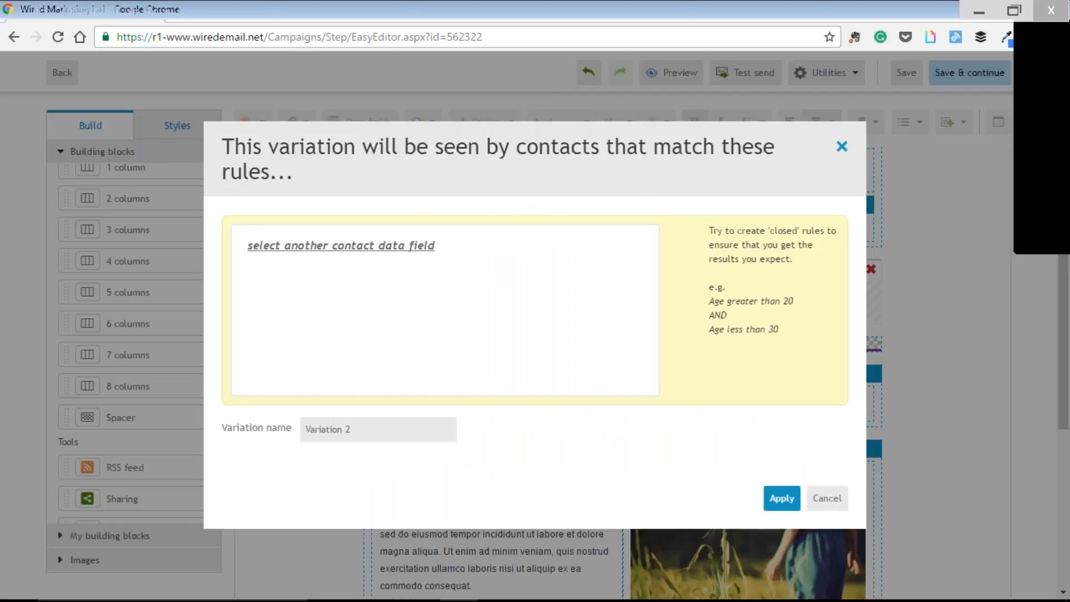
left_click(341, 245)
scroll(429, 362, "down", 3)
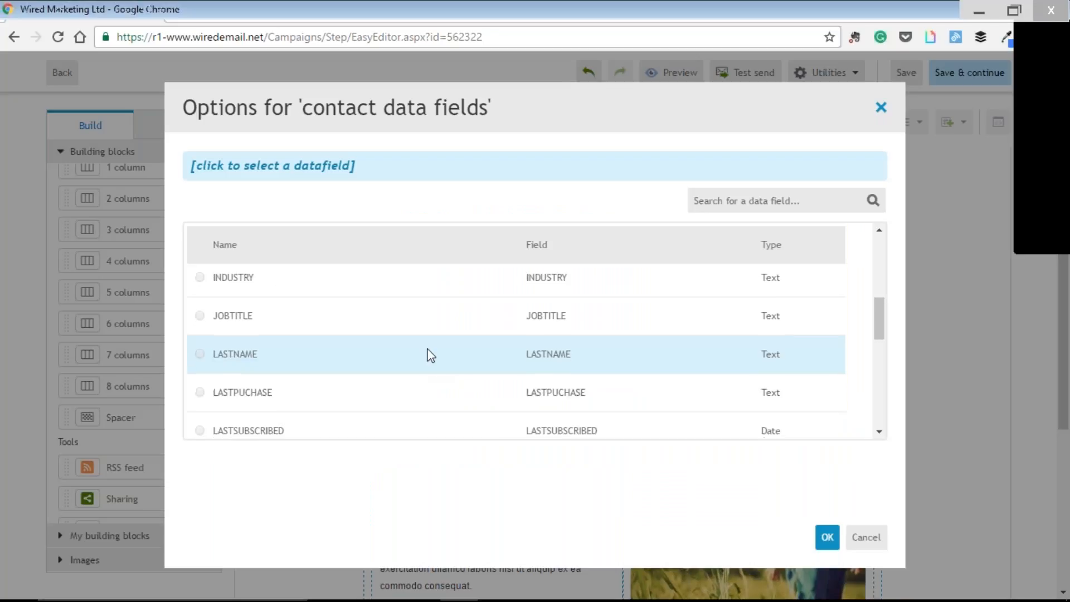
scroll(412, 346, "up", 3)
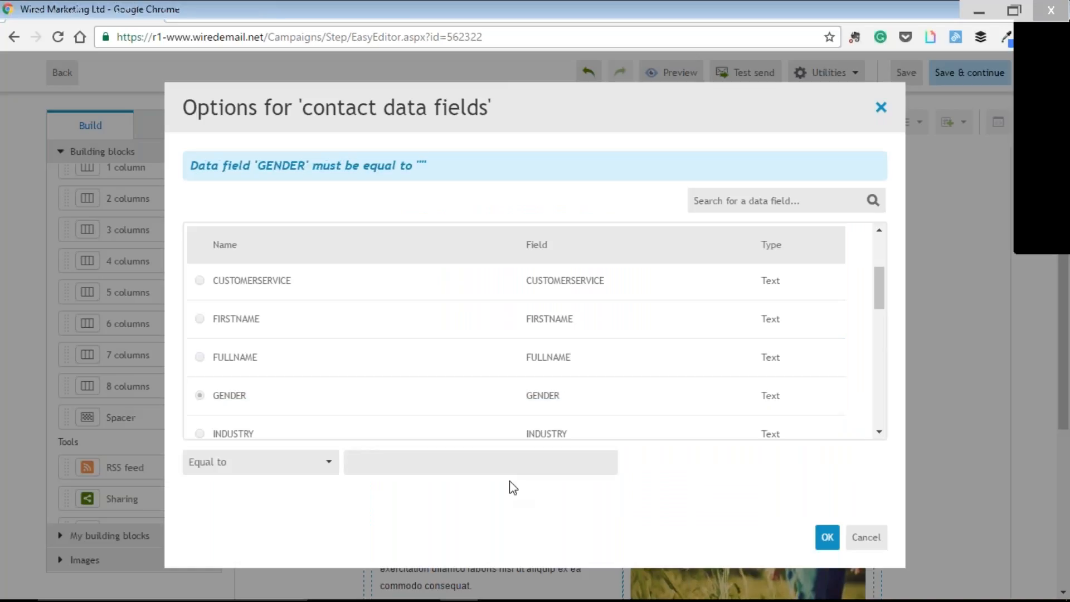
left_click(436, 468)
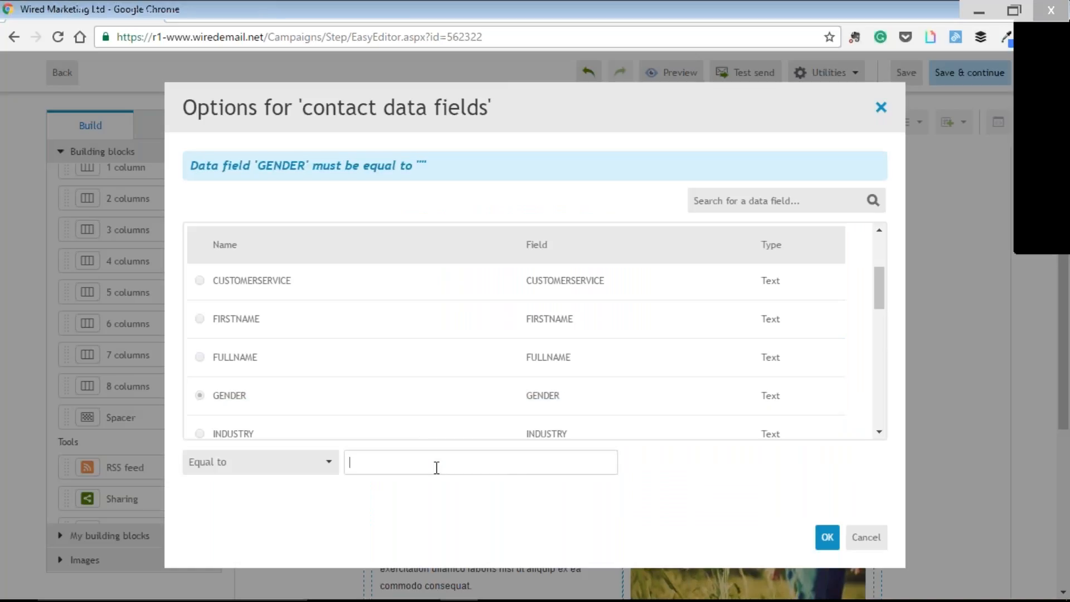
type("male")
left_click(827, 536)
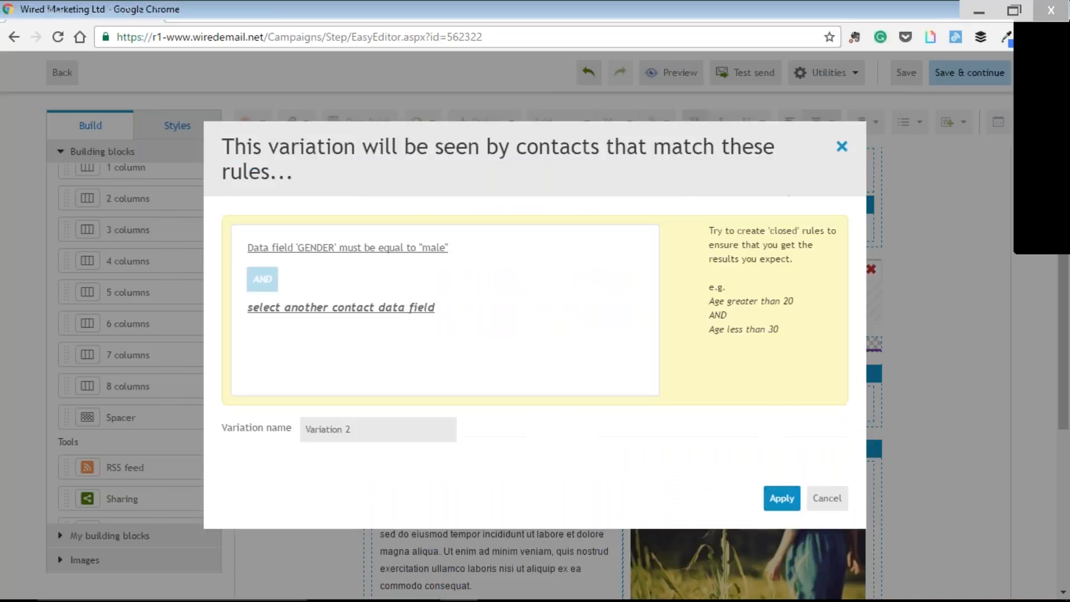
- Name the variation "Male" and apply it to the dynamic content block
left_click_drag(354, 431, 307, 437)
type("M")
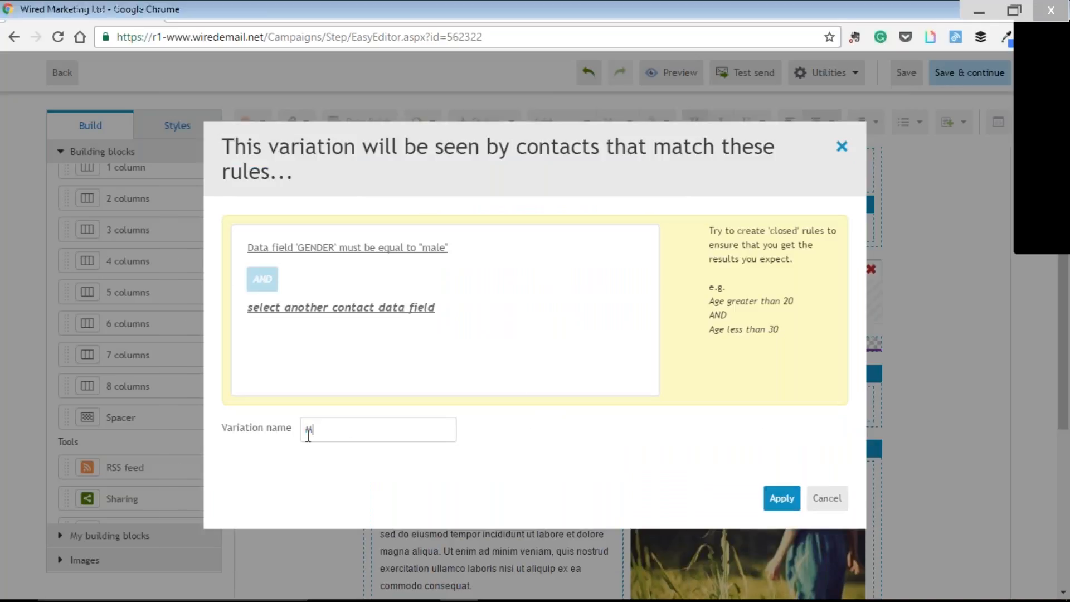
type("ale")
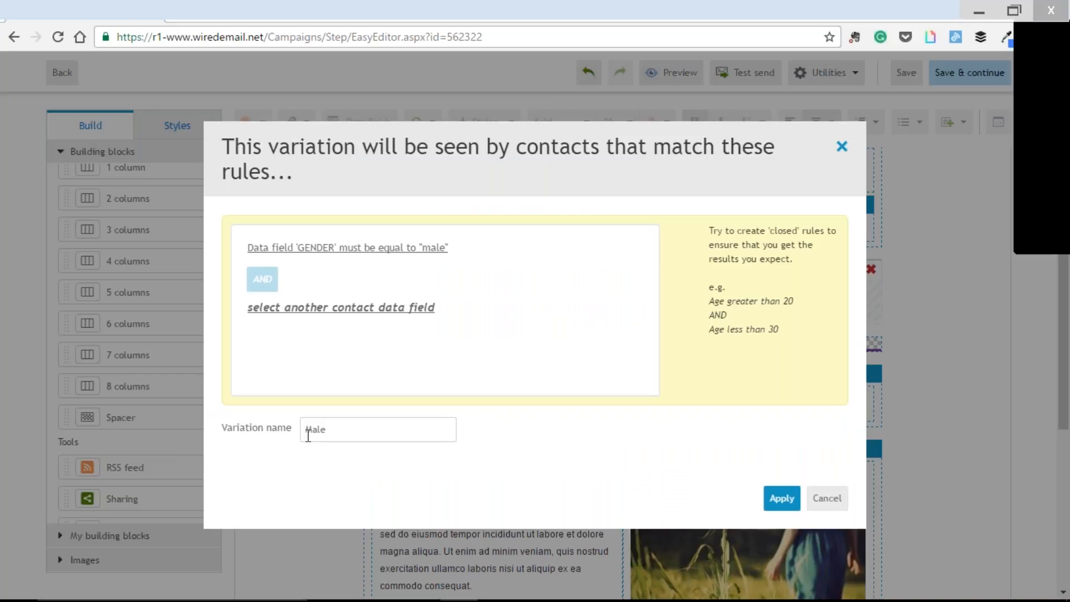
left_click(782, 499)
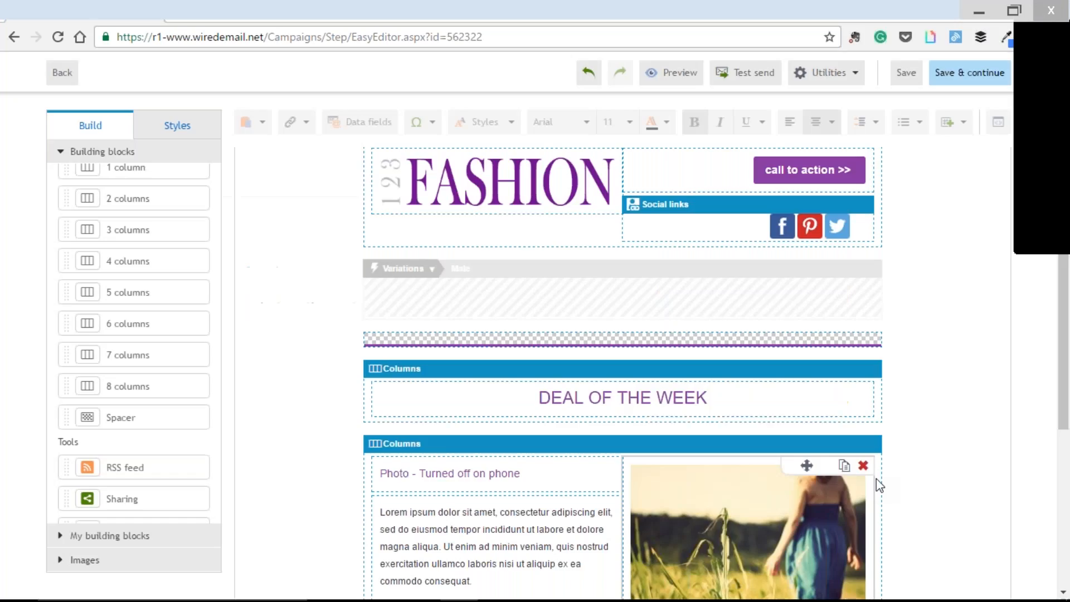
- Start another variation of the dynamic content block with the rule that the GENDER data field equals "female"
left_click(403, 268)
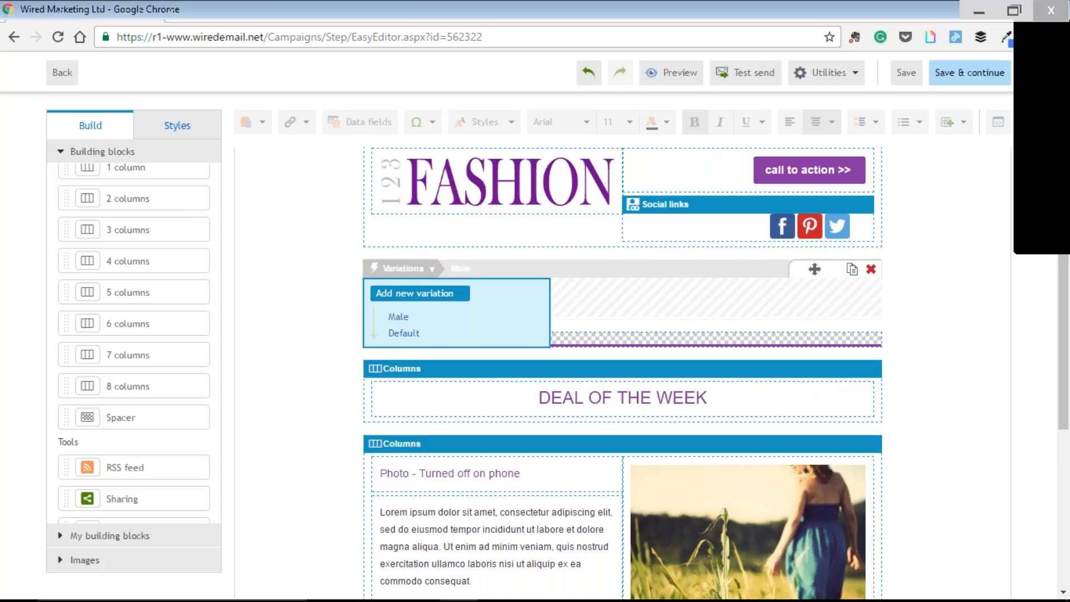
left_click(429, 294)
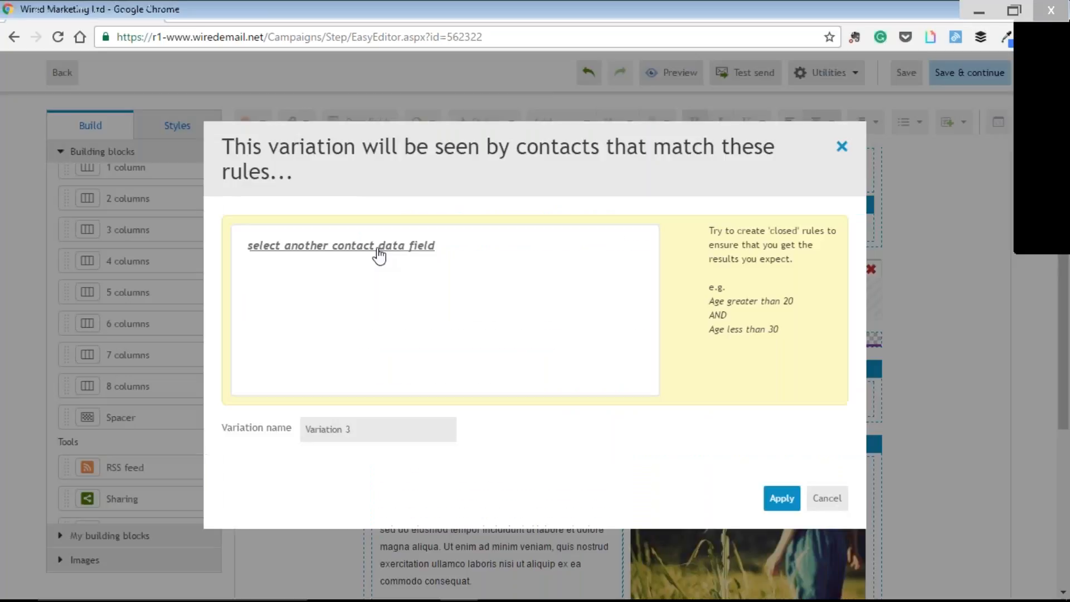
left_click(340, 246)
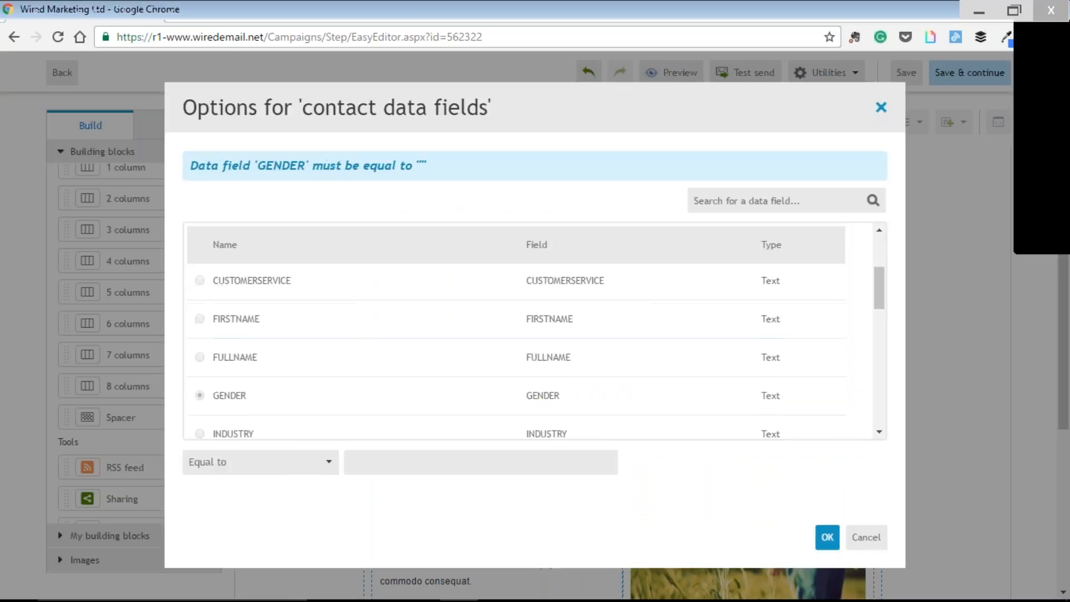
left_click(419, 462)
type("femal")
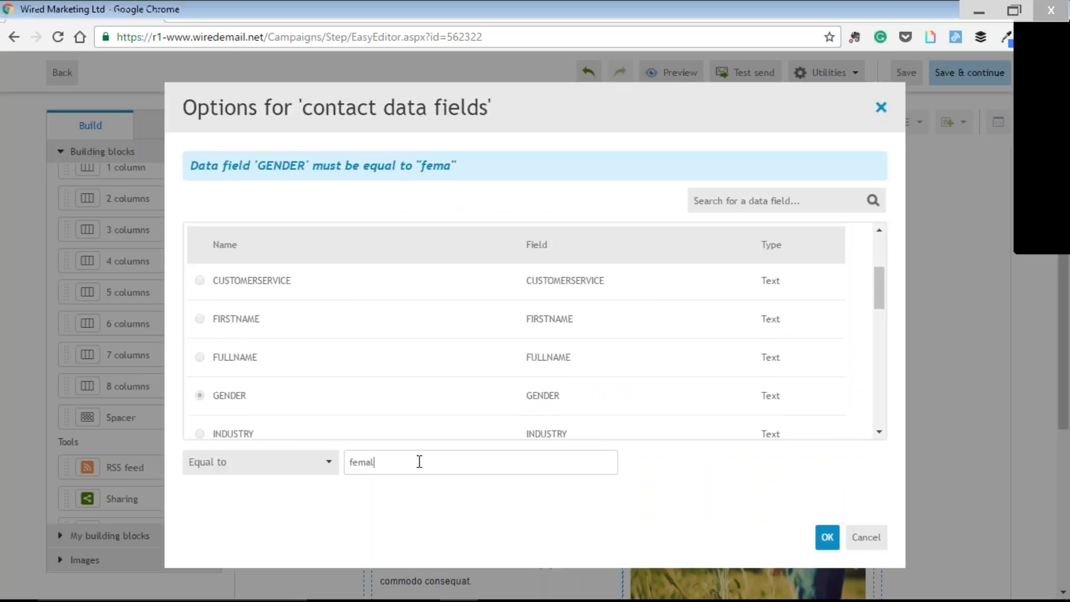
type("e")
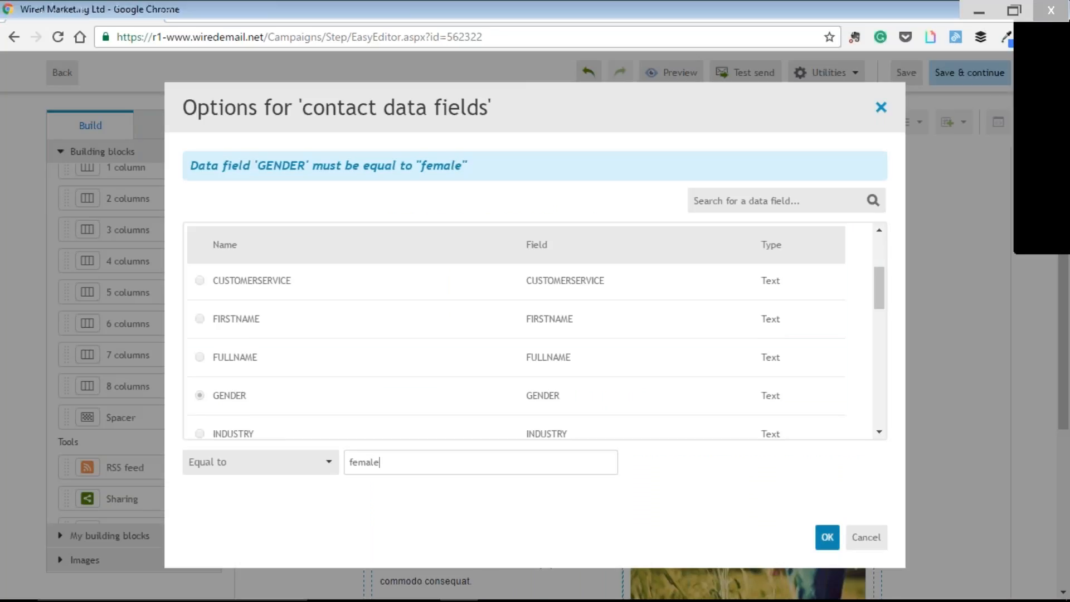
key("Return")
- Name the variation "female" and apply it to the dynamic content block
type("fe")
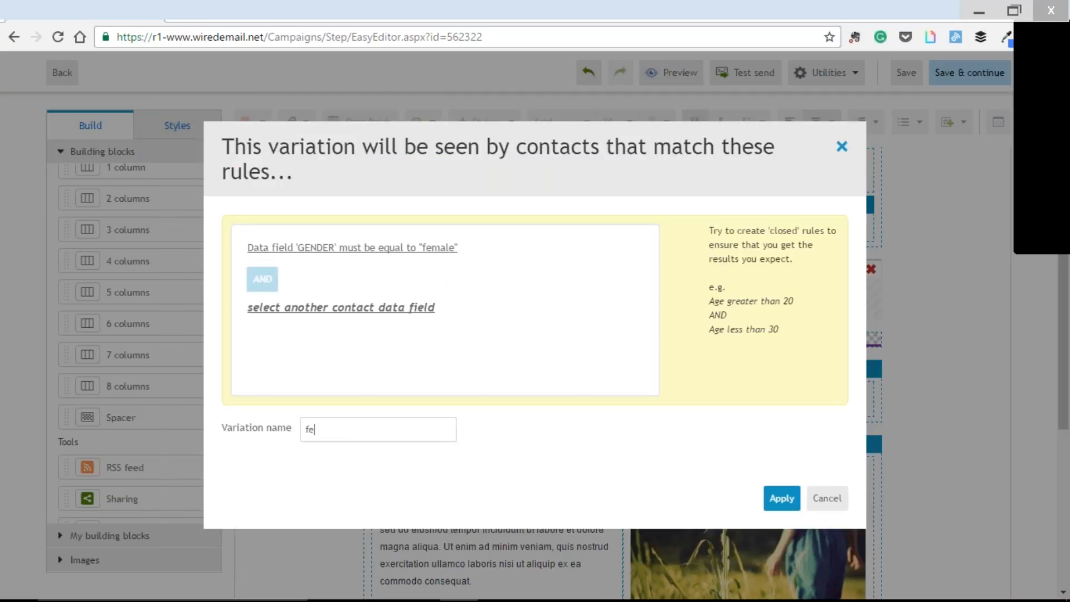
type("male")
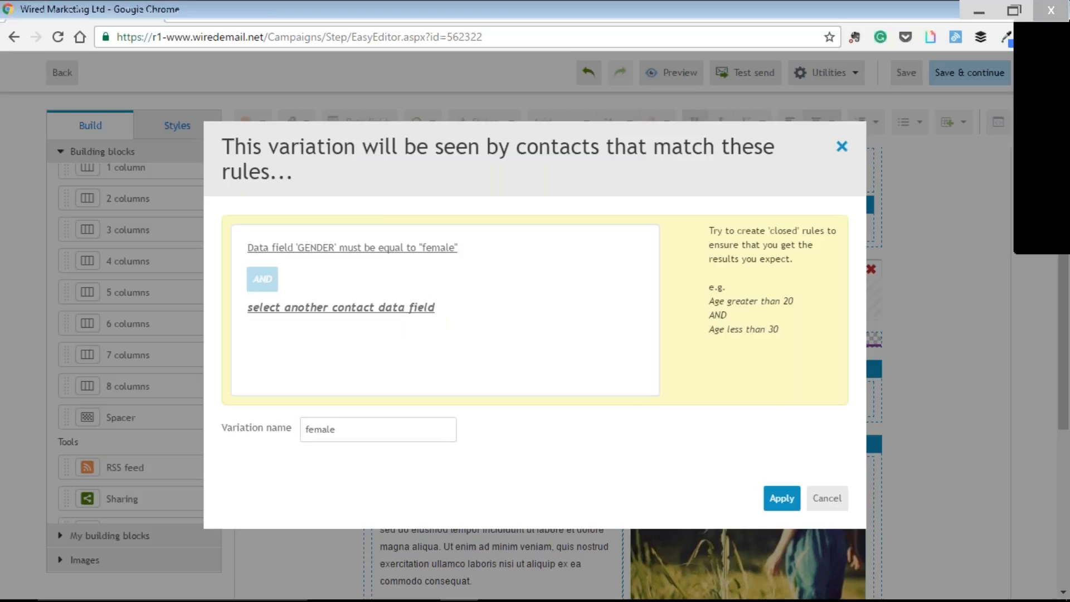
left_click(782, 497)
- Switch the dynamic content block to its Default variation and insert a 1 column layout in it
left_click(407, 269)
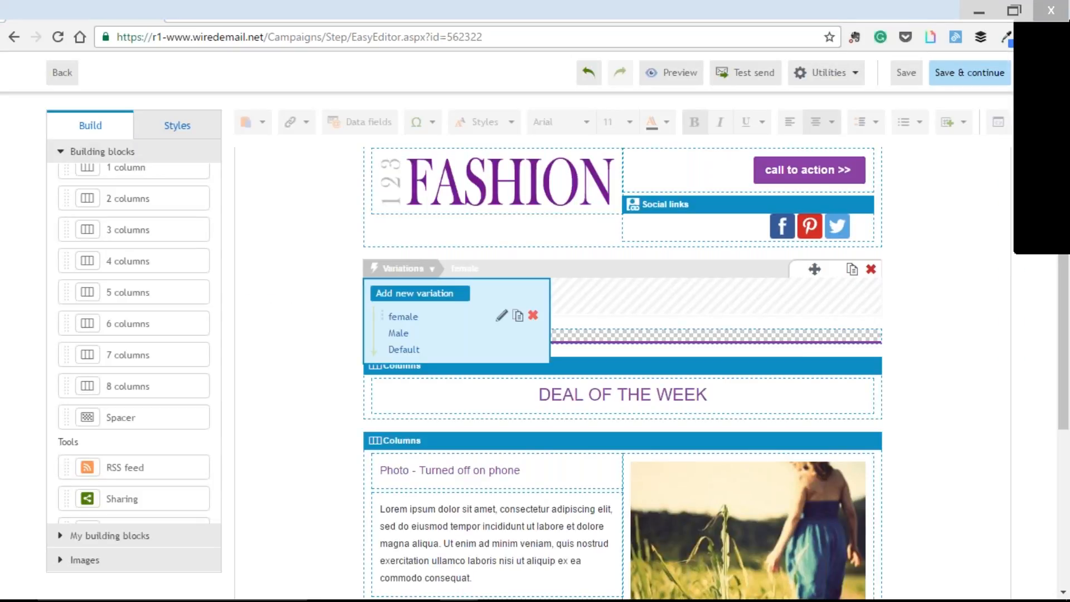
left_click(404, 349)
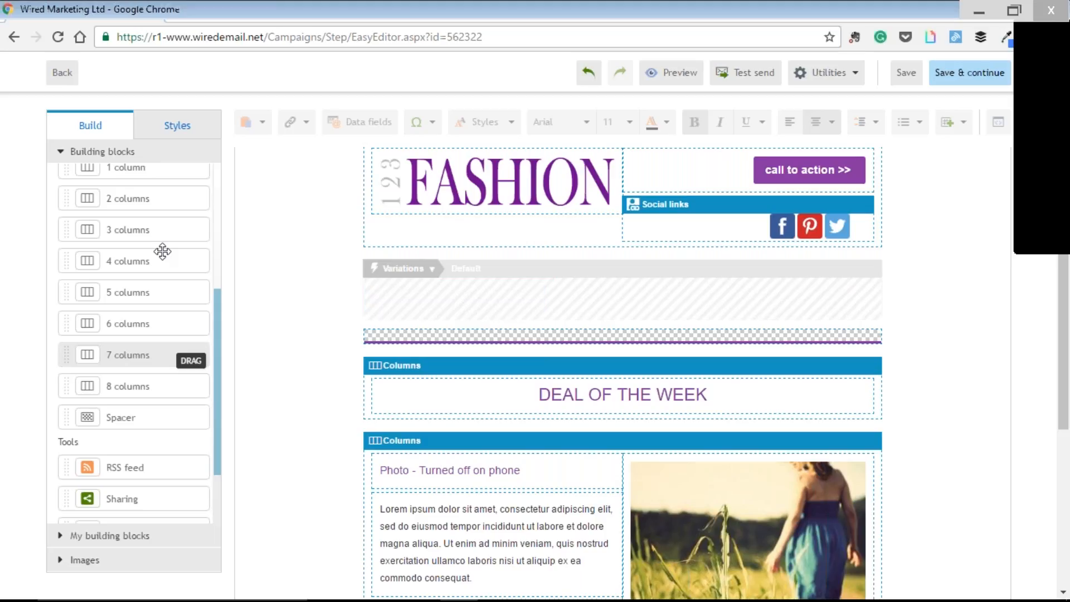
scroll(162, 251, "up", 3)
scroll(168, 319, "down", 1)
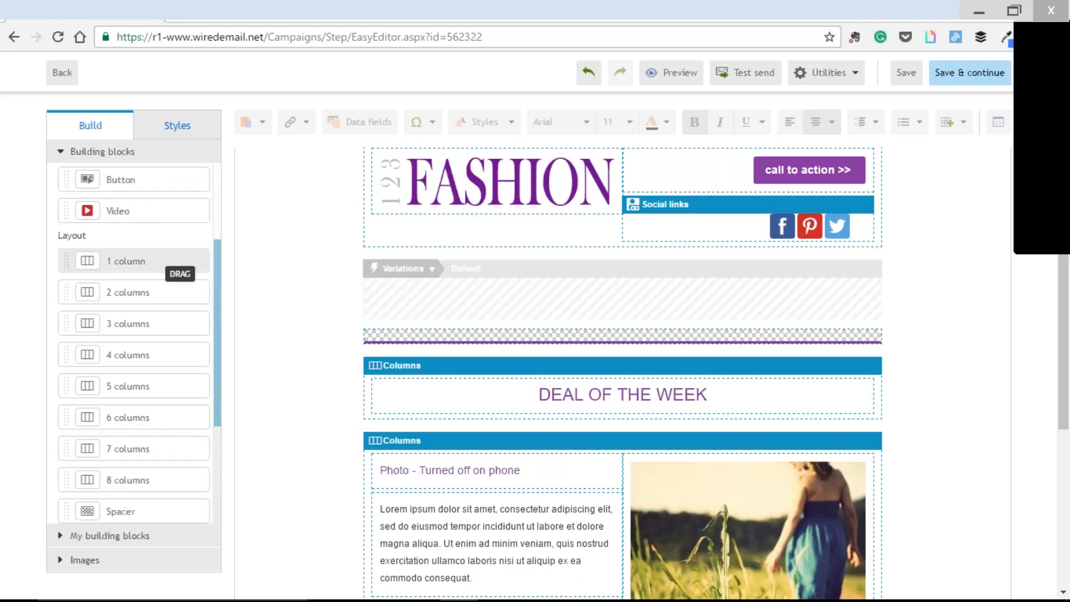
left_click_drag(167, 261, 444, 312)
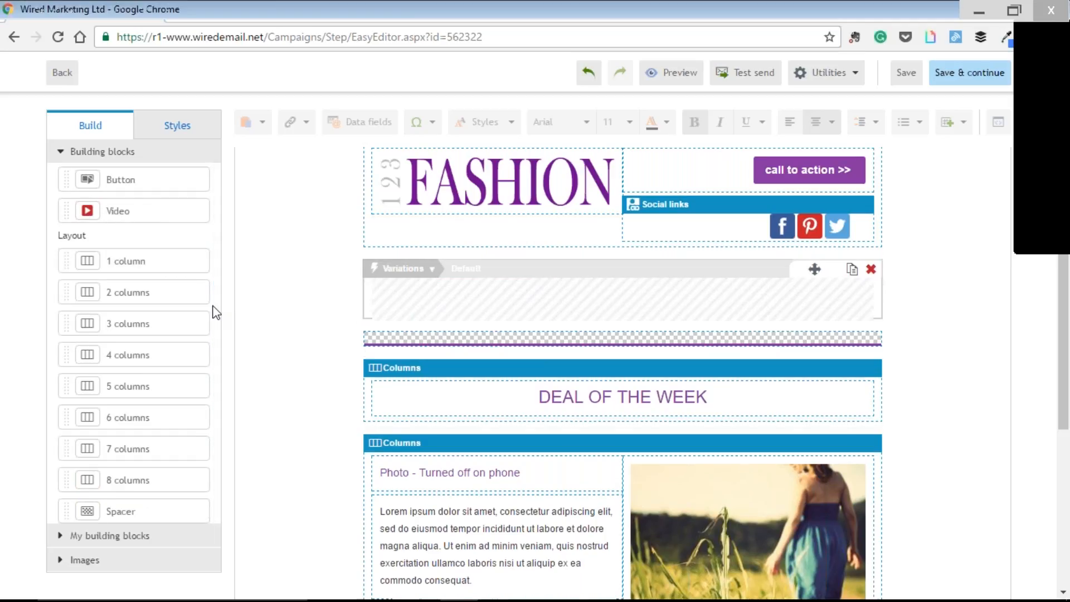
- Add two text blocks and a button below them to the Default variation
scroll(213, 304, "up", 3)
left_click_drag(133, 180, 480, 316)
left_click_drag(191, 184, 467, 347)
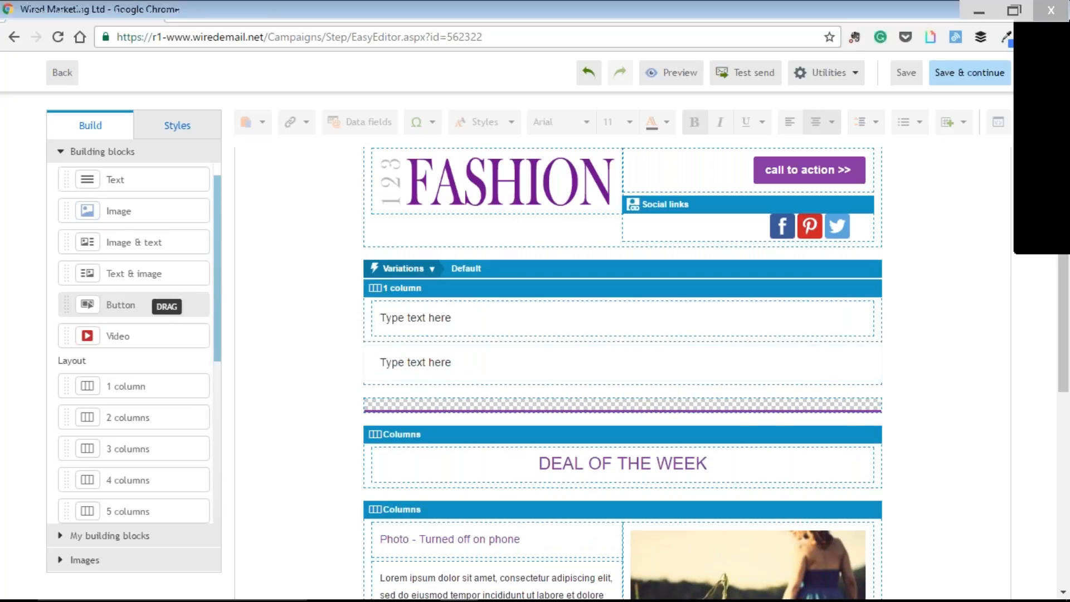
left_click_drag(128, 305, 443, 386)
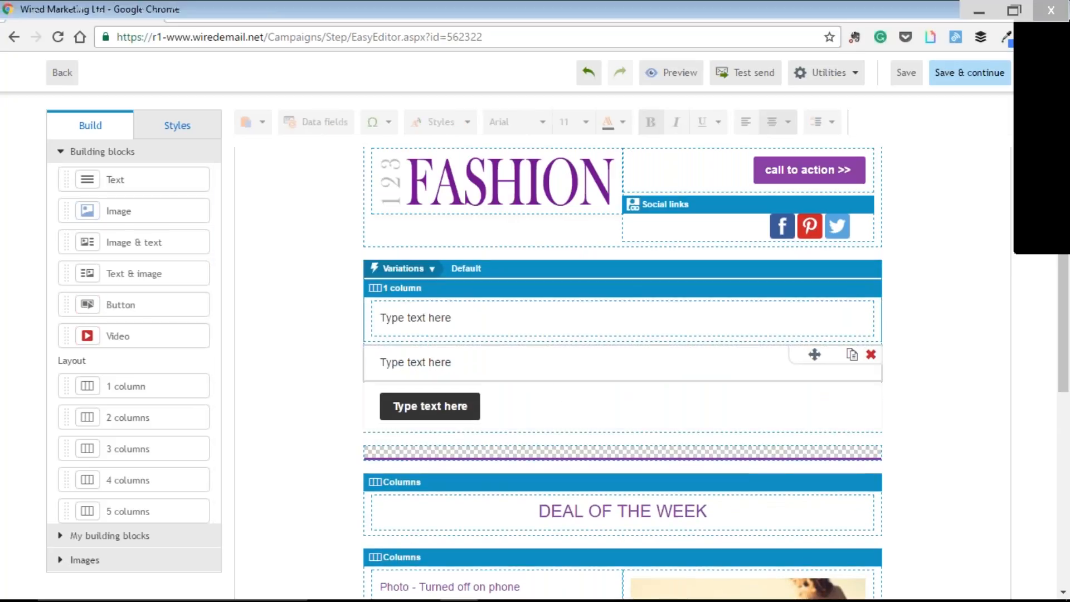
- Replace the placeholder in the Default variation's first text block with "Default content"
left_click(448, 319)
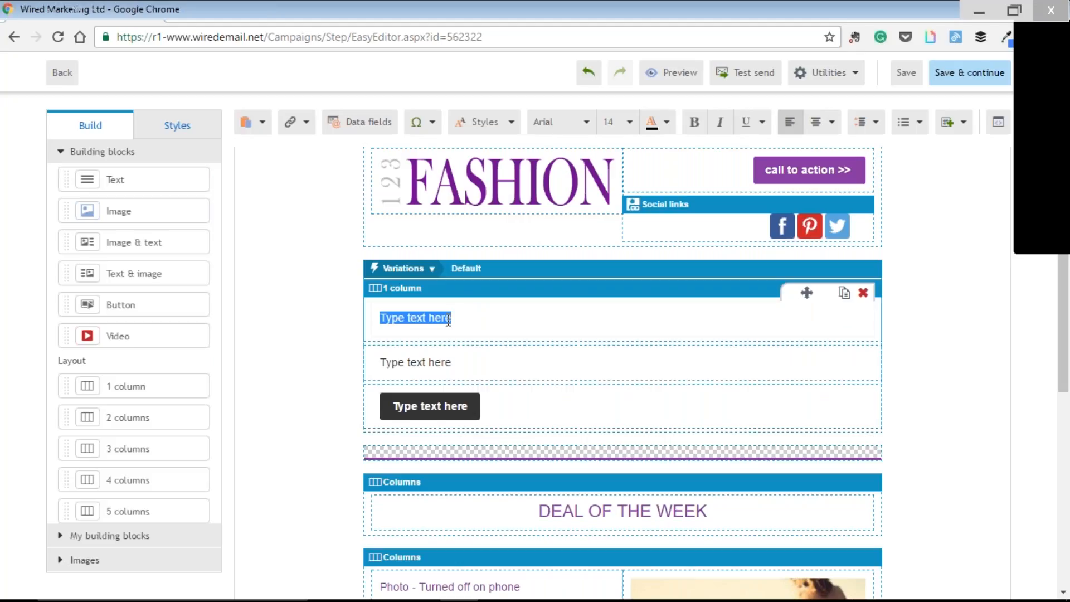
type("Defaul")
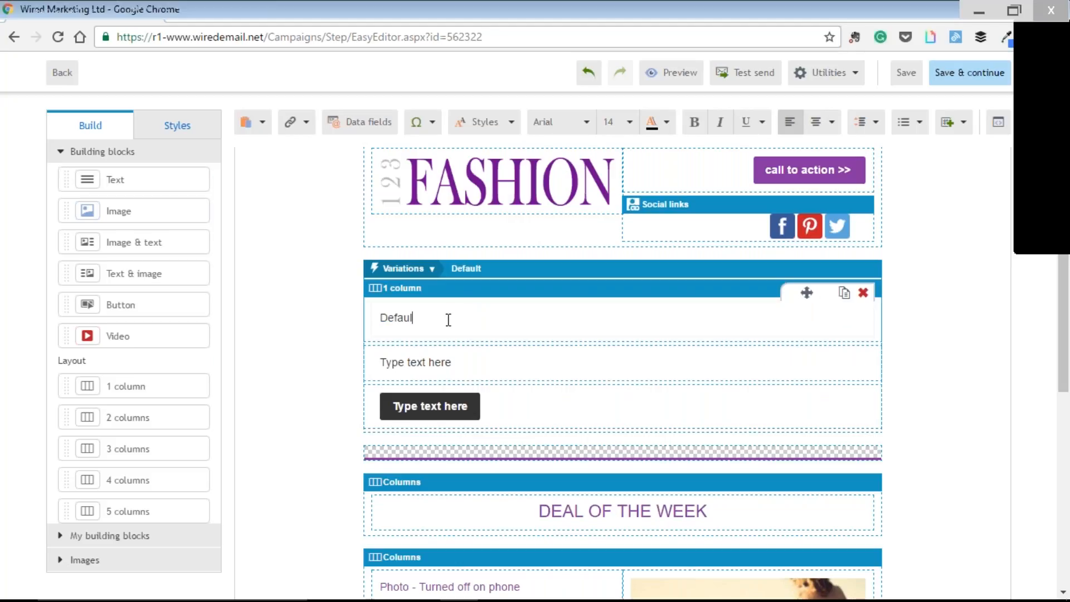
type("t content")
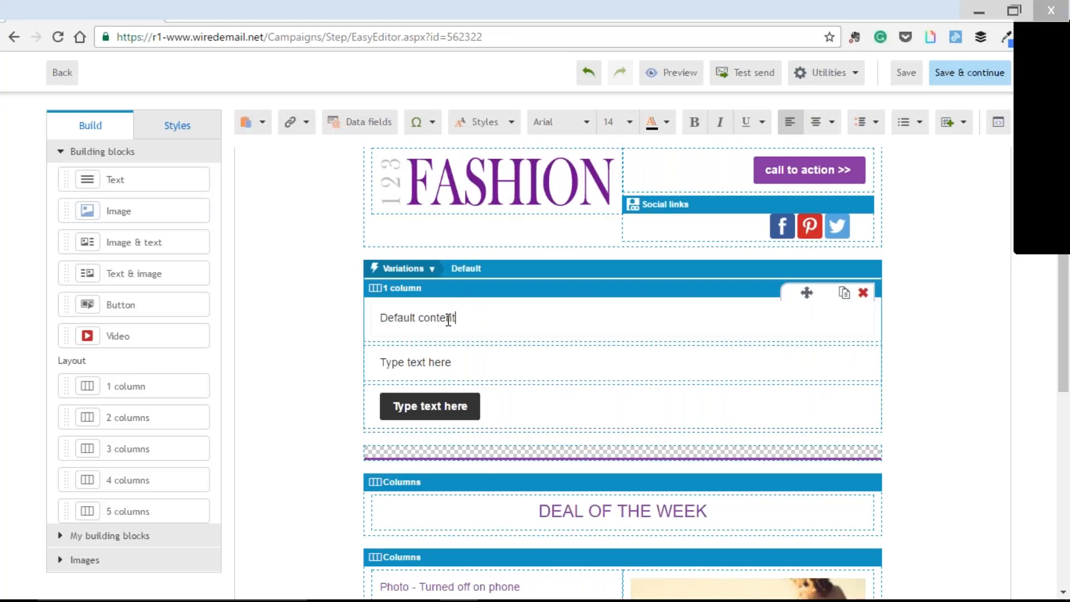
- Colour the "Default content" text in the campaign's purple and add a colon at its end
triple_click(387, 320)
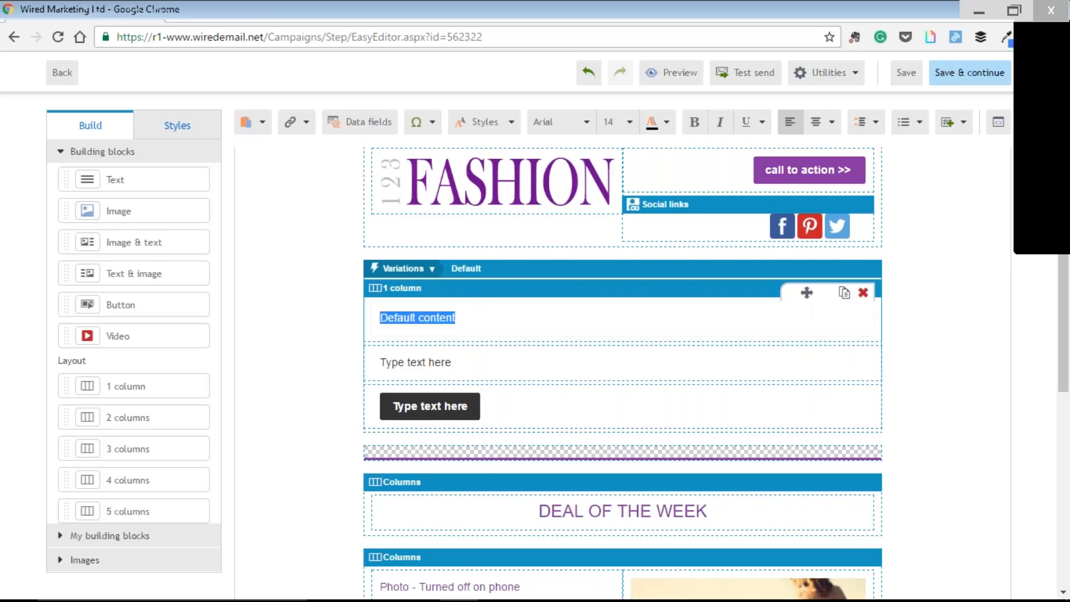
left_click(666, 123)
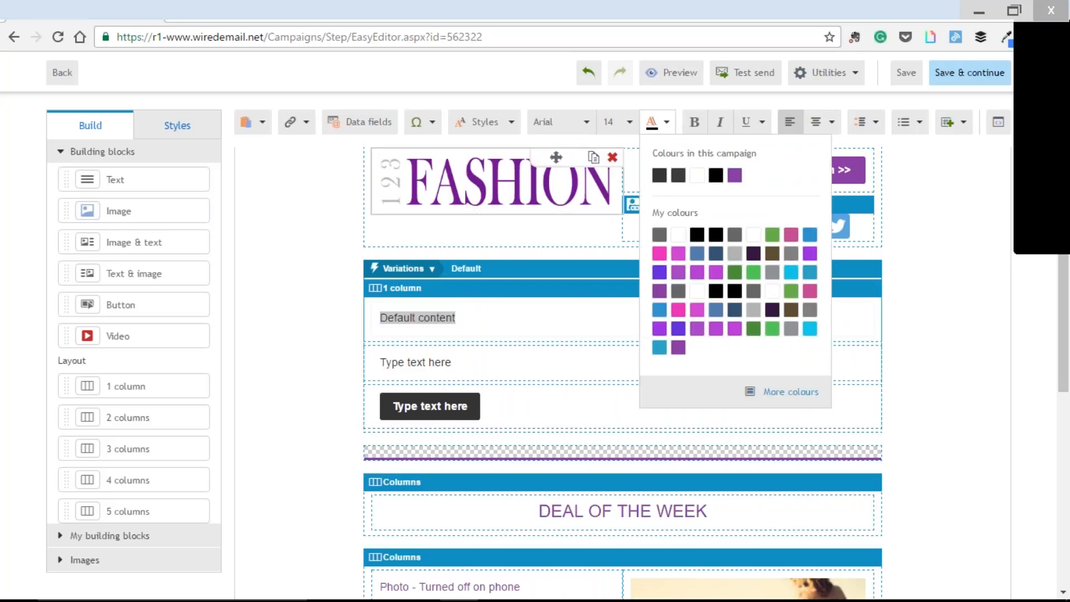
left_click(735, 175)
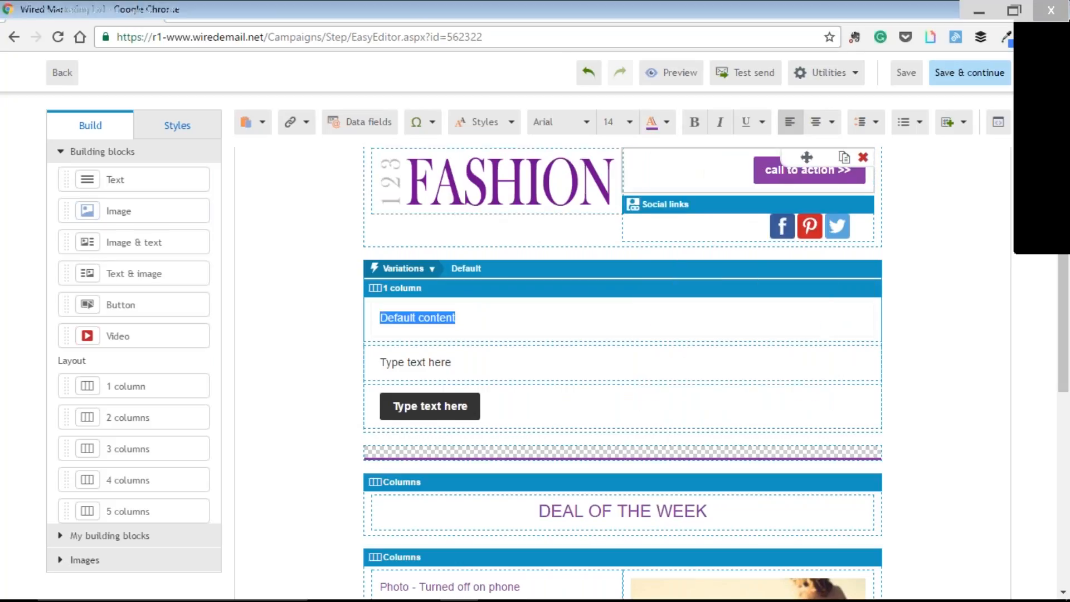
left_click(496, 323)
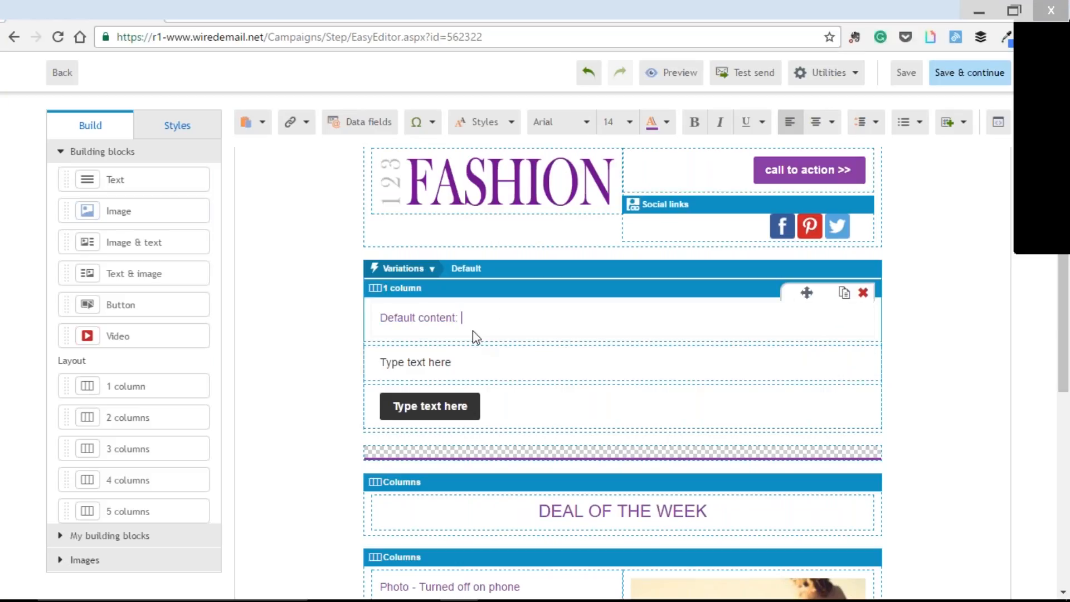
- Complete the Default variation's heading with "Data is not complete/ data field empty" and replace the second text block's placeholder with two lines of filler text
type("Data is not compl")
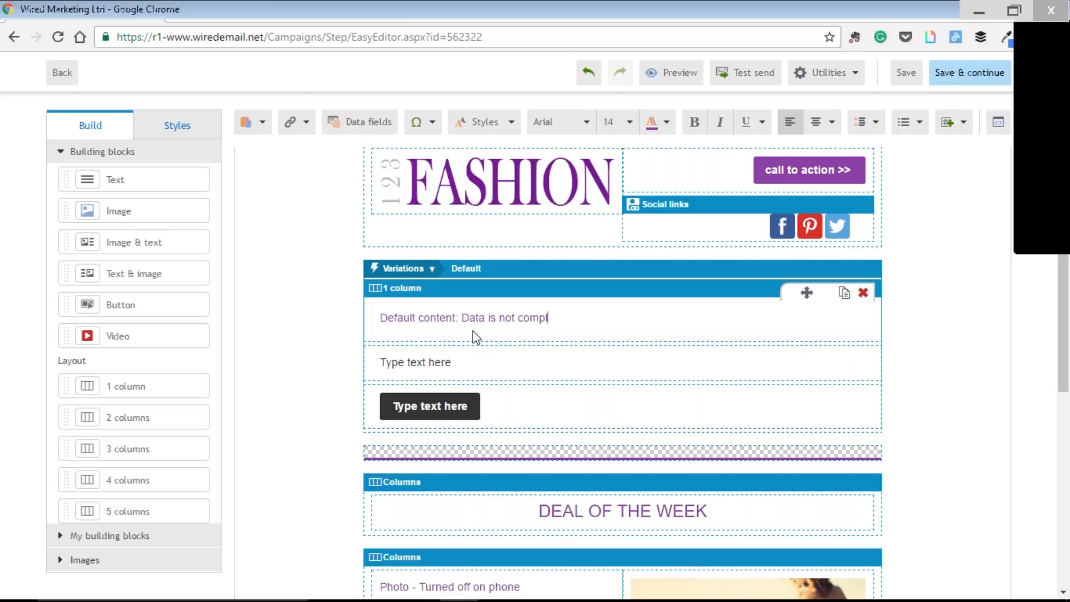
type("ete/ data field empty")
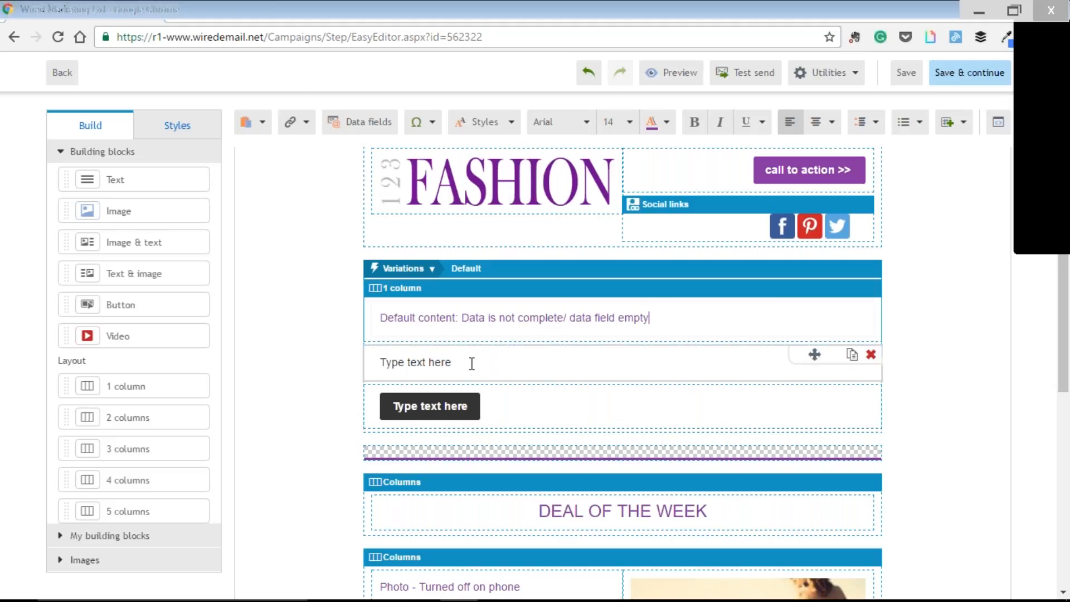
left_click(475, 363)
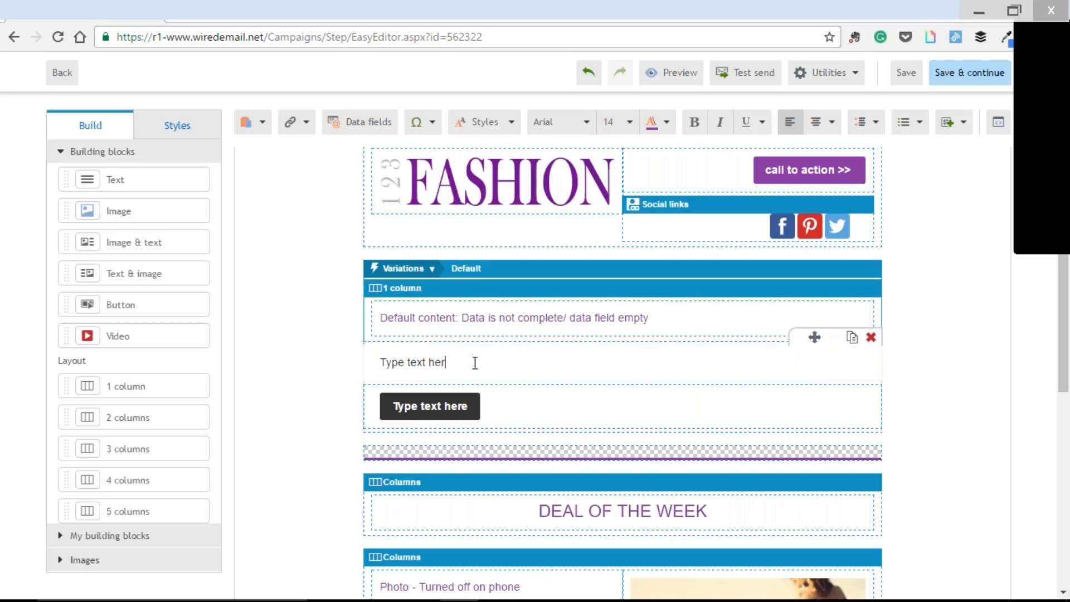
type("adjsk")
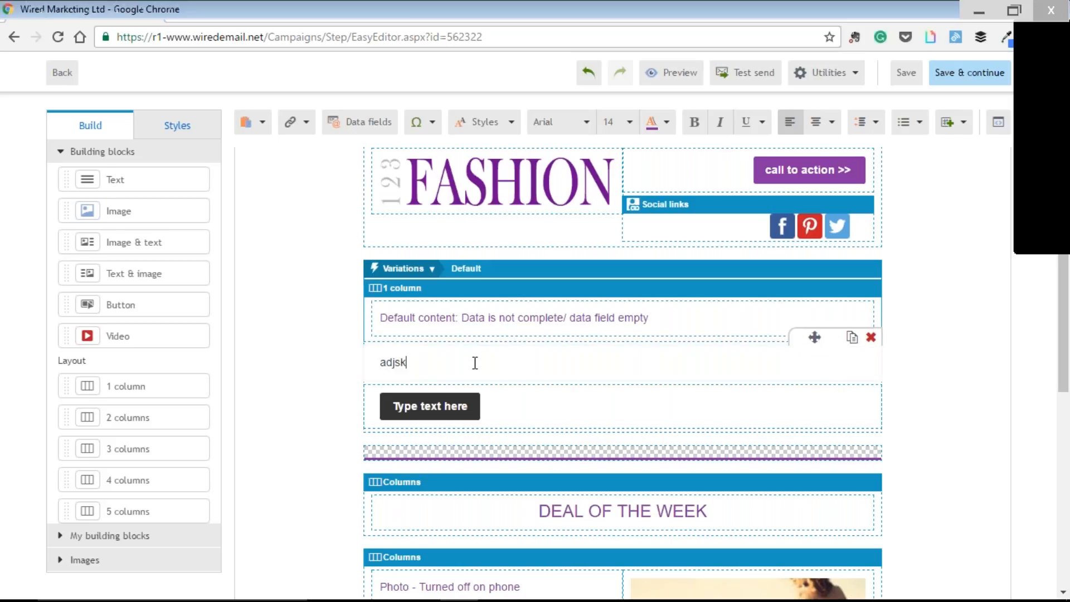
type("kfbvkjd akjsv j jae")
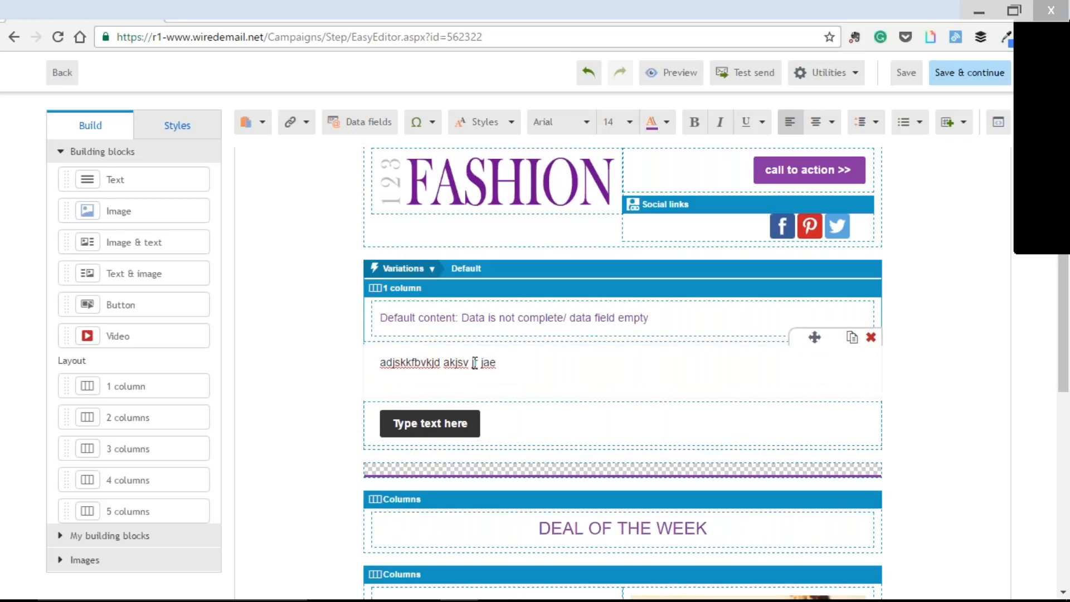
key("Return")
type("fdsfgfdsgdsfgfg")
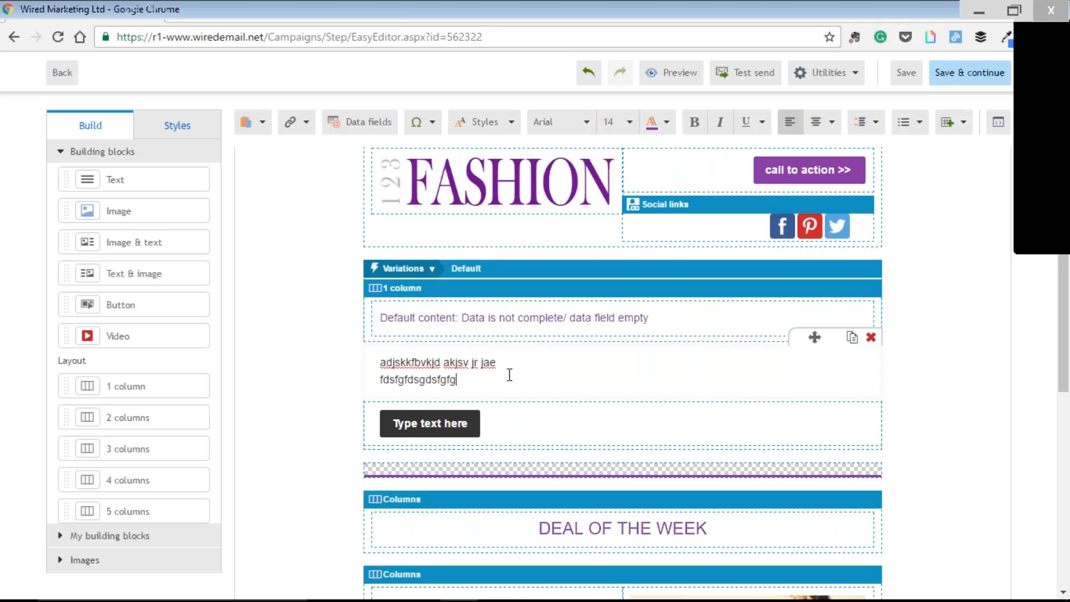
type("gergg")
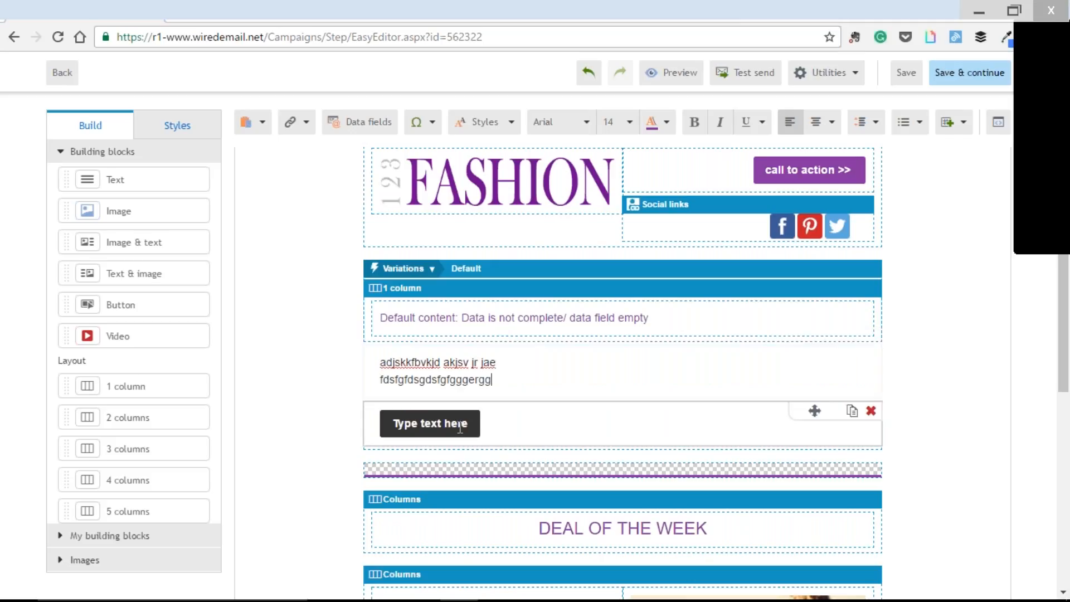
- Label the Default variation's button "call to action >" and set its colour to the campaign's purple, #8634a1
left_click(415, 430)
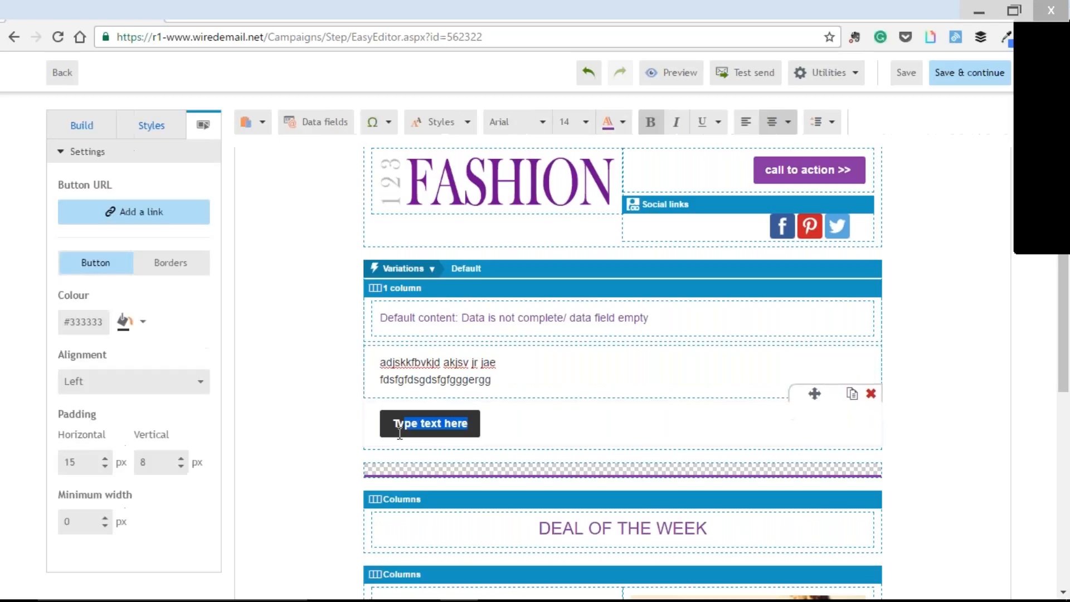
triple_click(416, 430)
type("call")
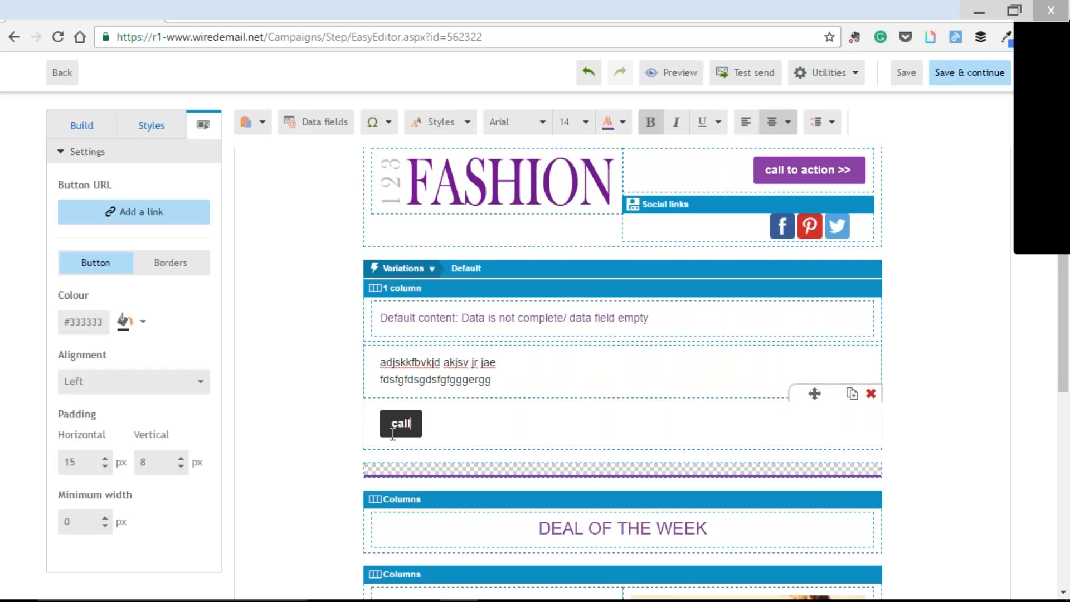
type(" to action >")
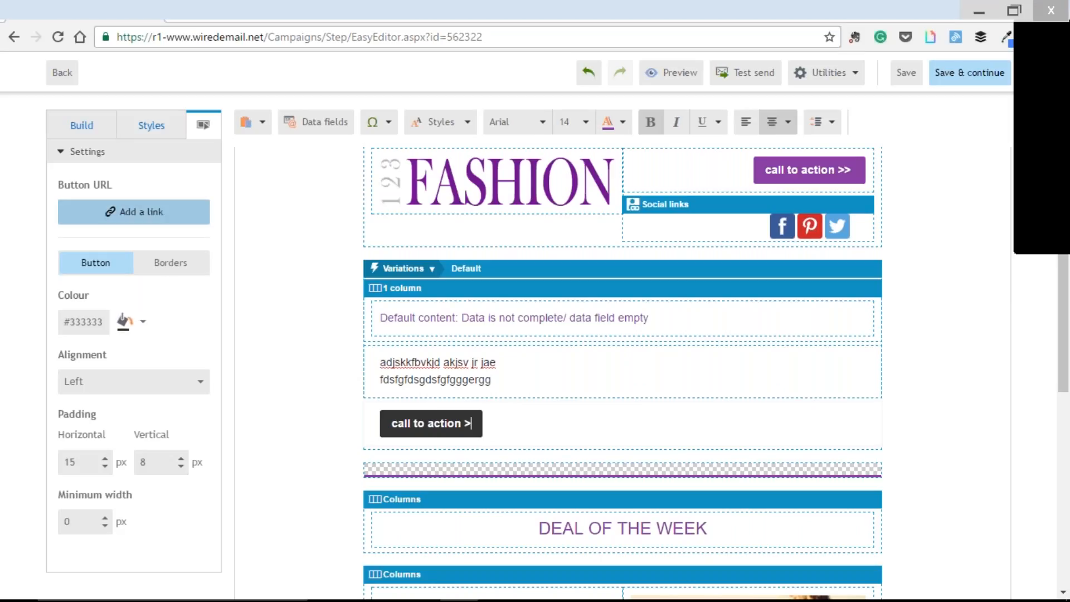
left_click(143, 324)
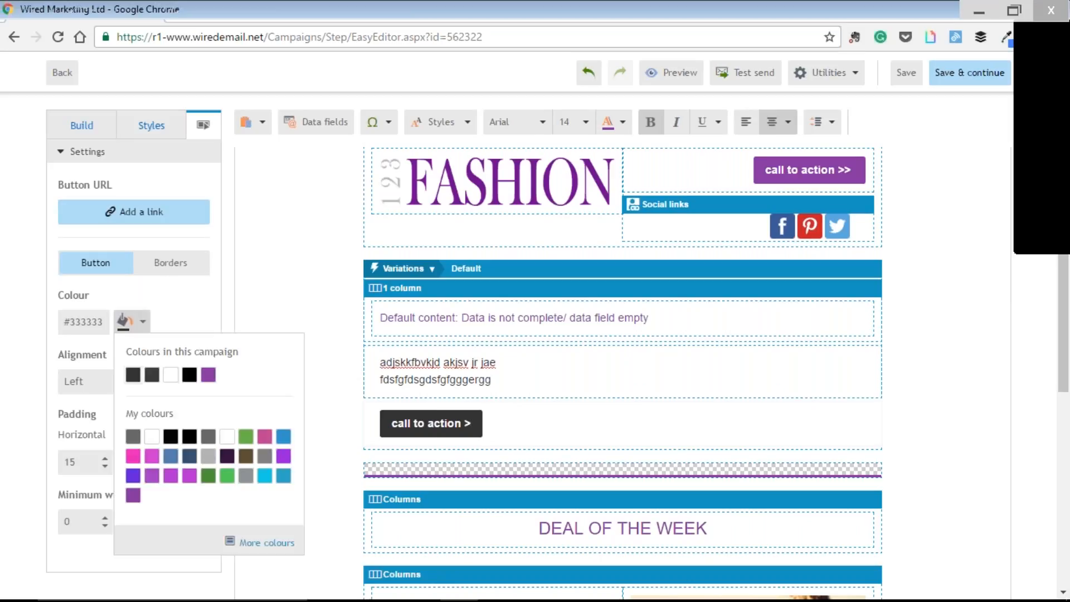
left_click(208, 375)
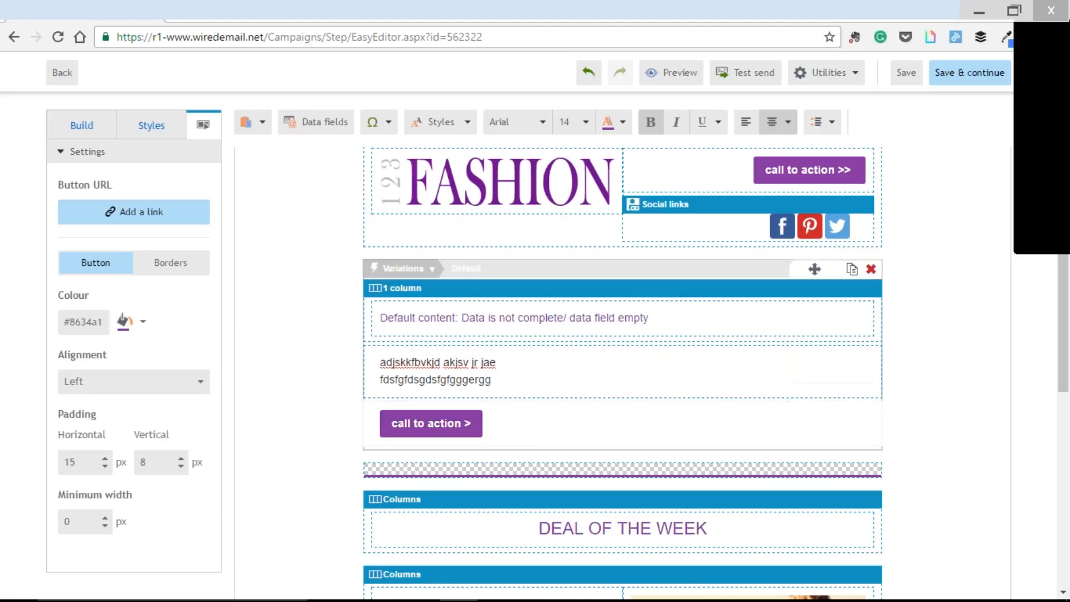
- Save and preview the campaign, show the Male variation of the dynamic content, and close the preview
left_click(672, 72)
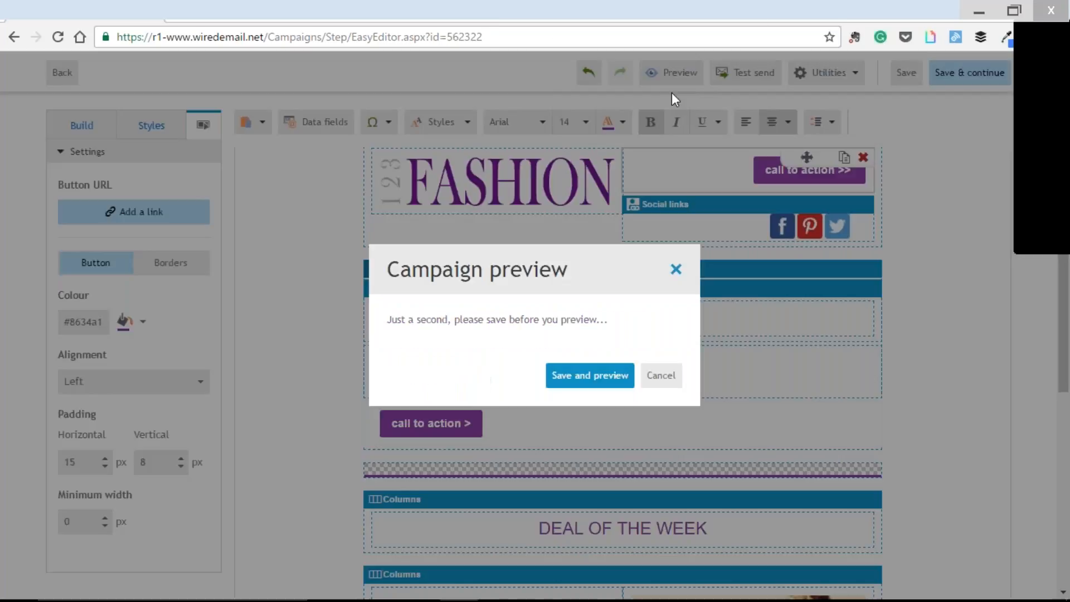
left_click(590, 375)
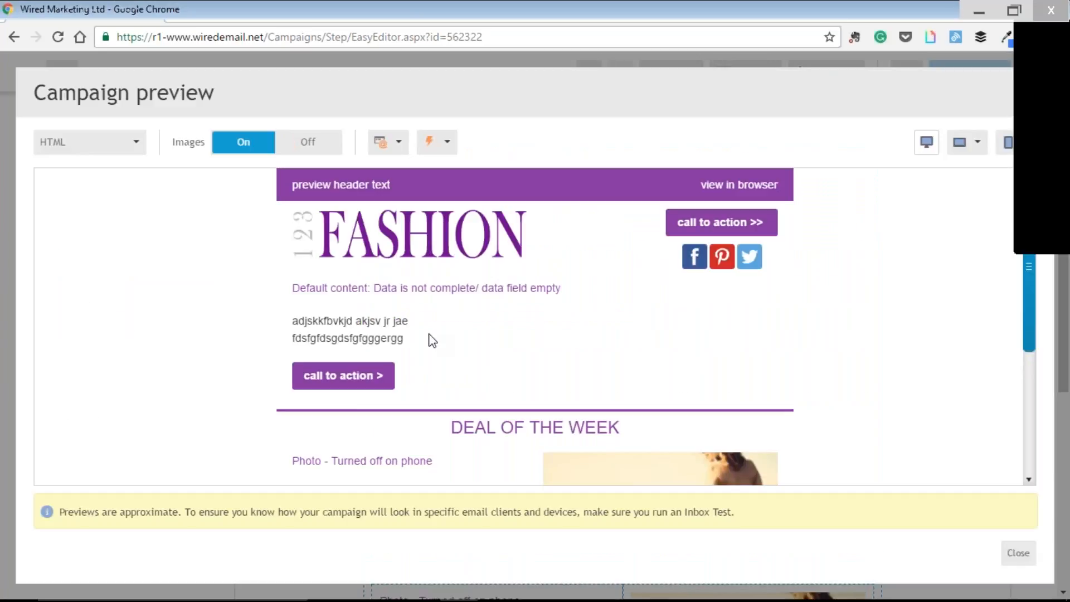
left_click(438, 142)
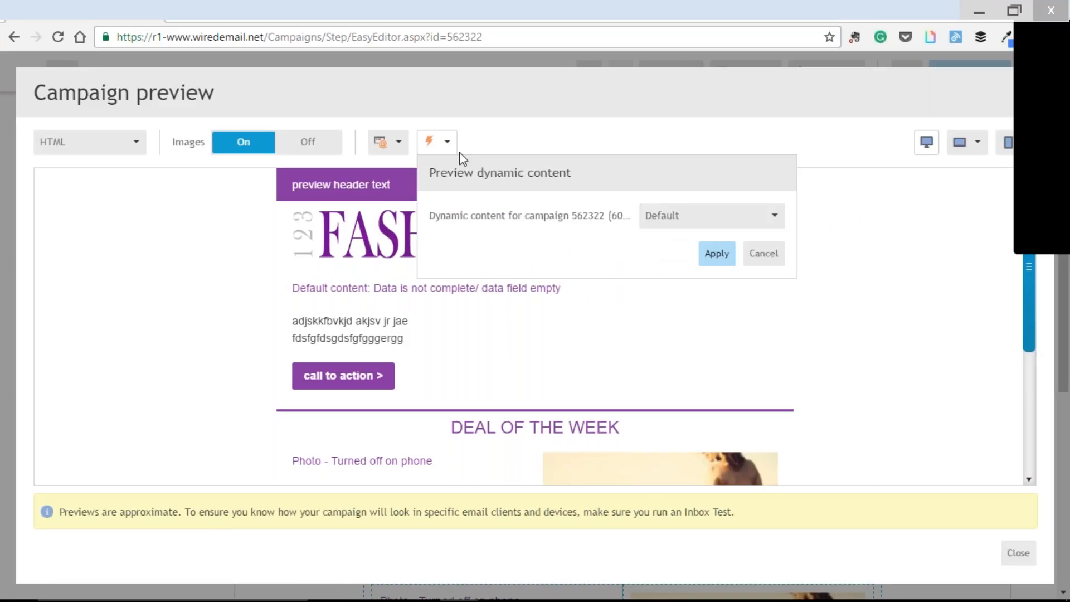
left_click(446, 146)
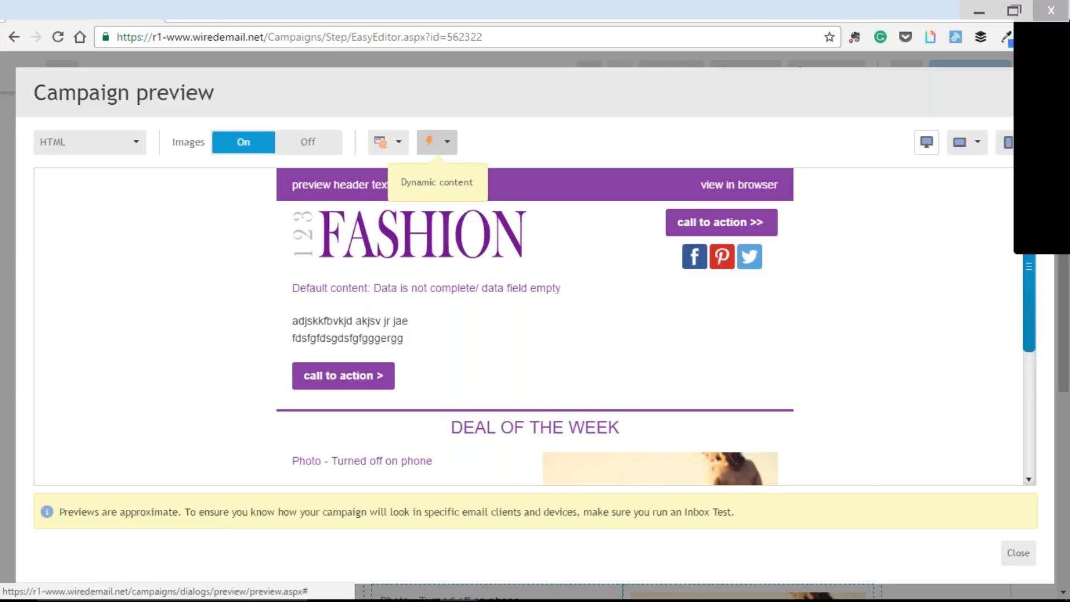
left_click(448, 147)
left_click(717, 217)
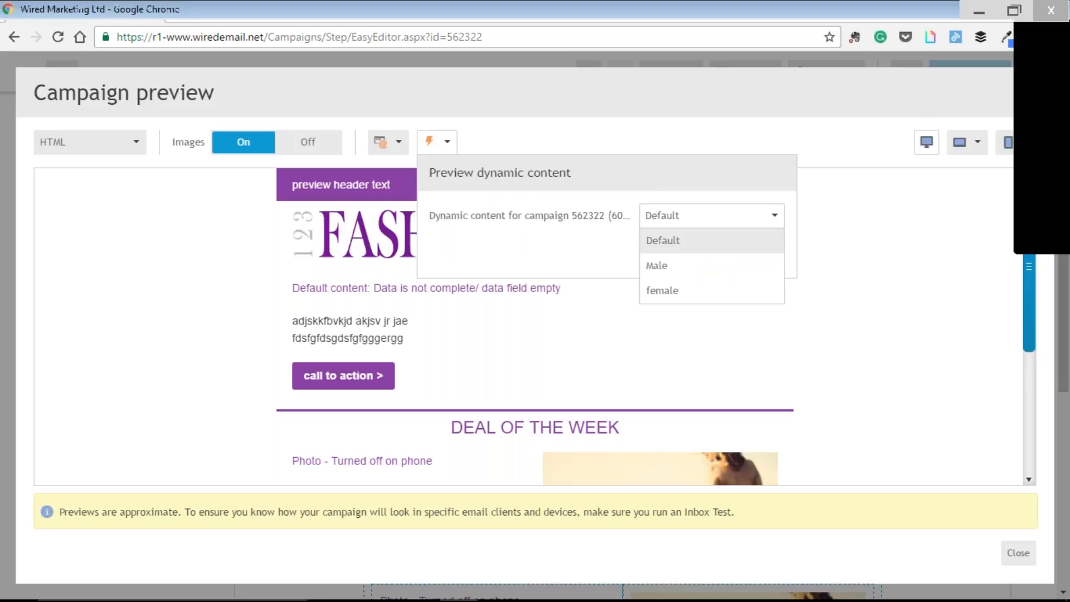
left_click(690, 267)
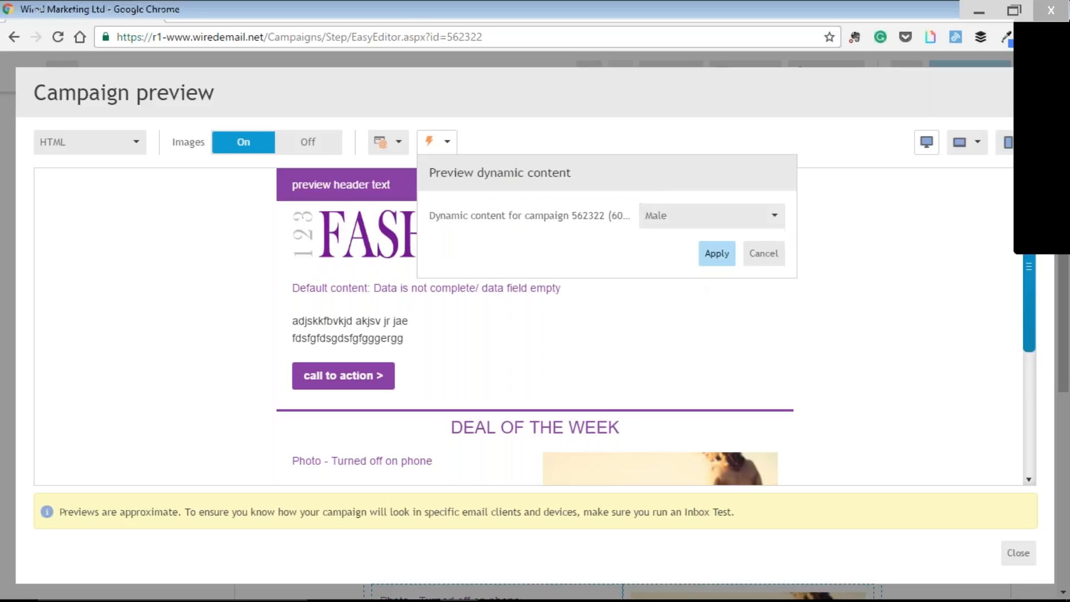
left_click(717, 254)
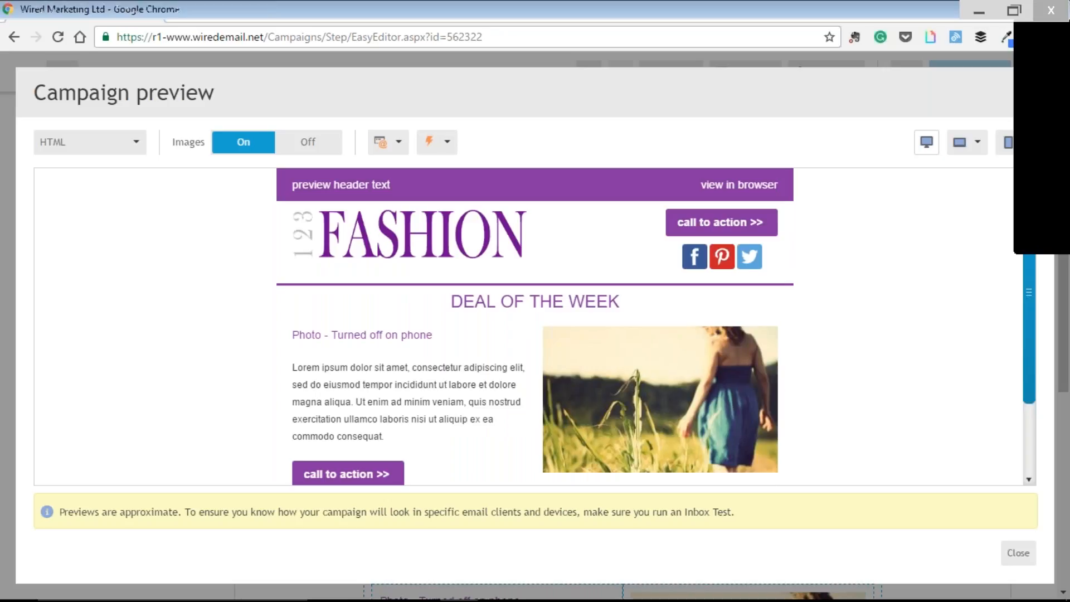
key("Escape")
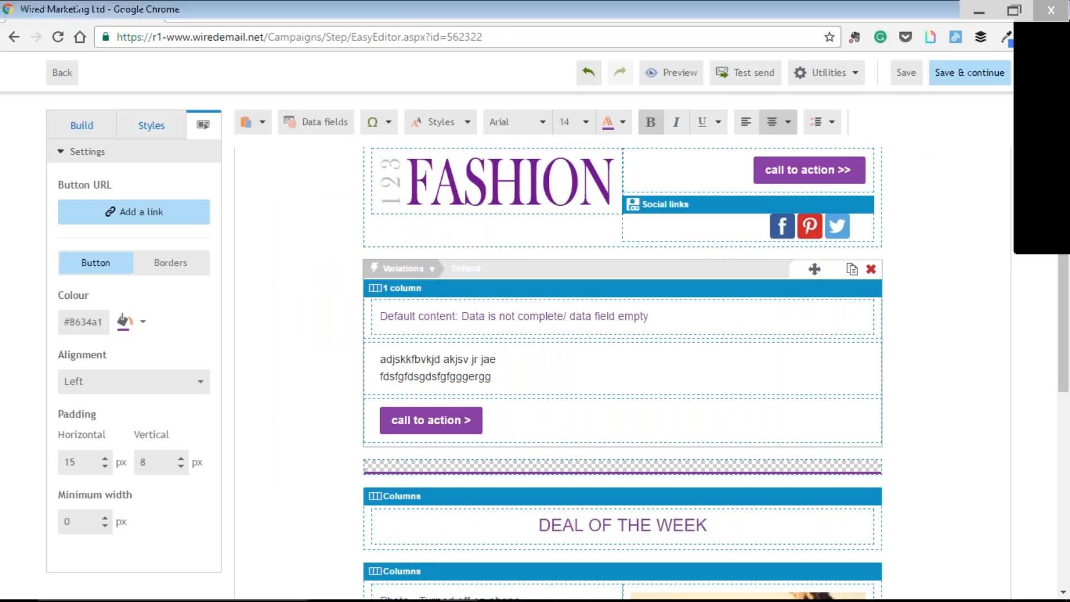
- Switch the dynamic content block to its Male variation and insert a 2 columns layout in it
left_click(409, 268)
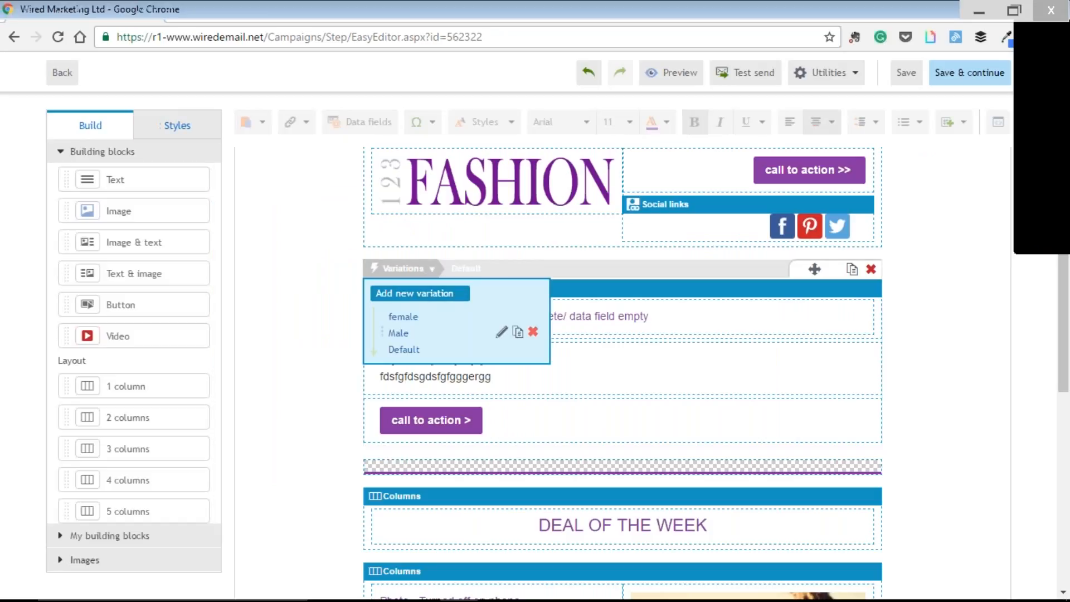
left_click(399, 333)
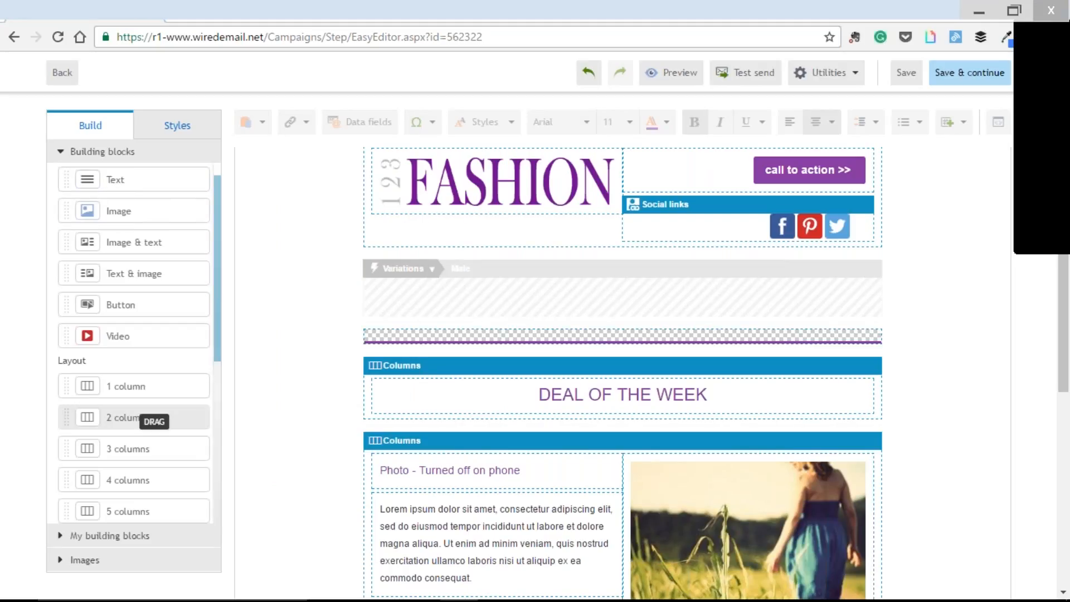
left_click_drag(142, 418, 483, 305)
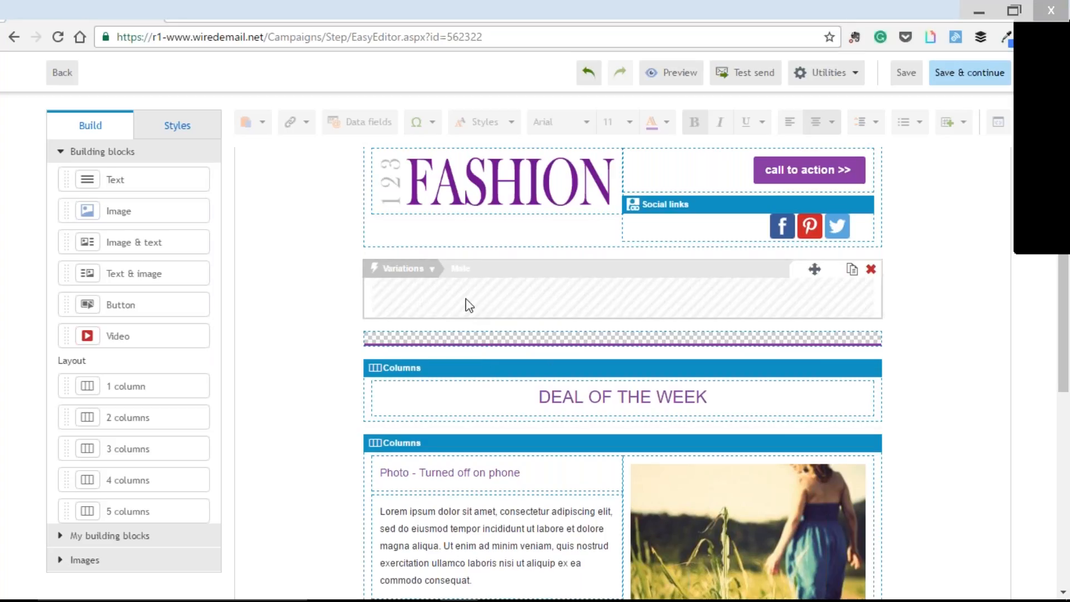
- Add two text blocks and a button below them to the first column of the Male variation
left_click_drag(117, 179, 463, 318)
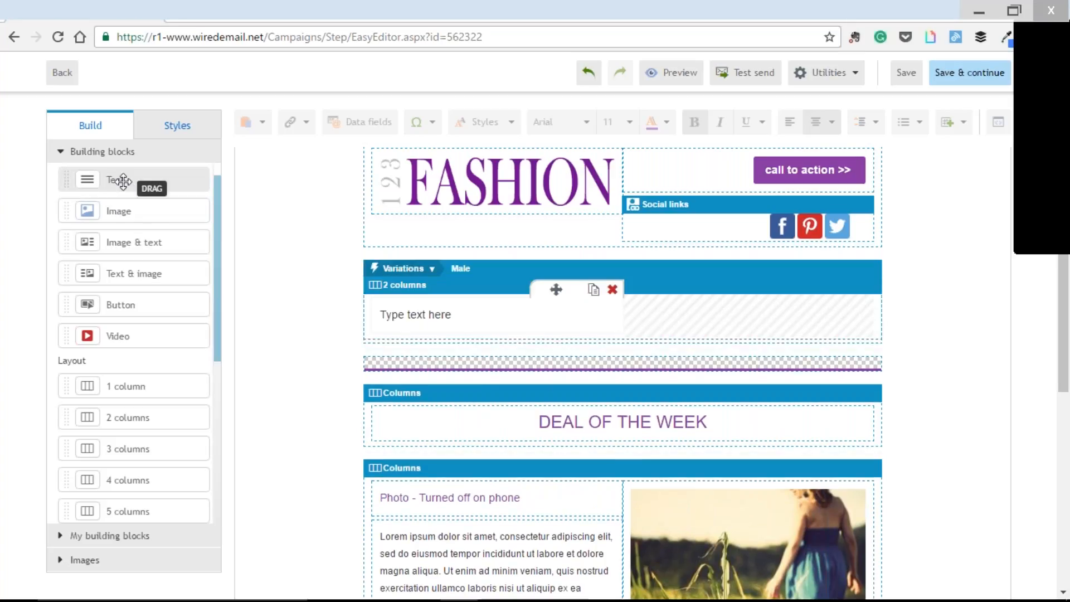
left_click_drag(119, 179, 453, 340)
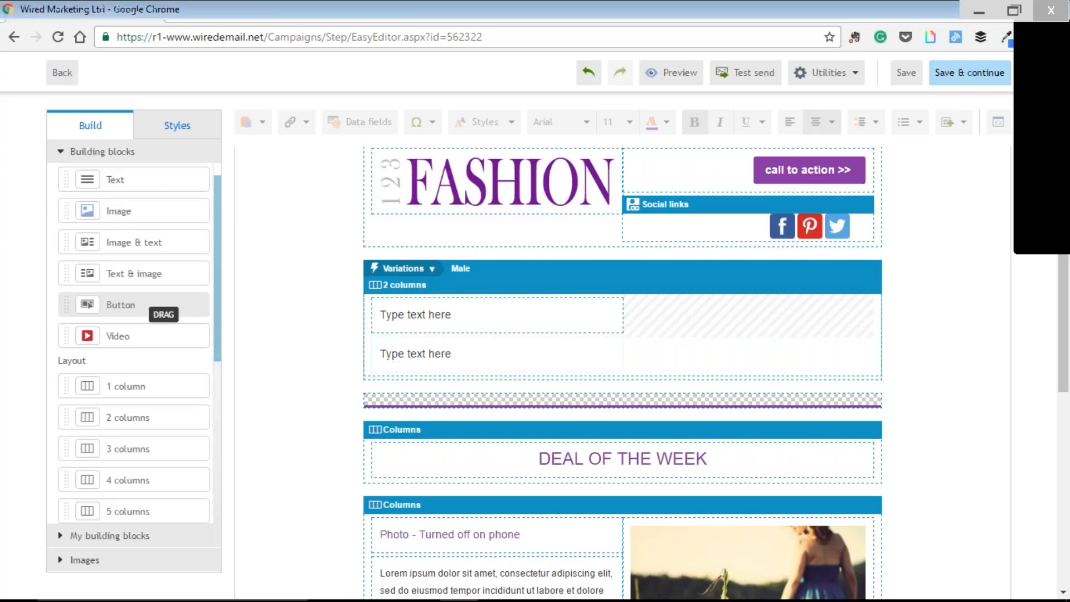
left_click_drag(134, 304, 540, 411)
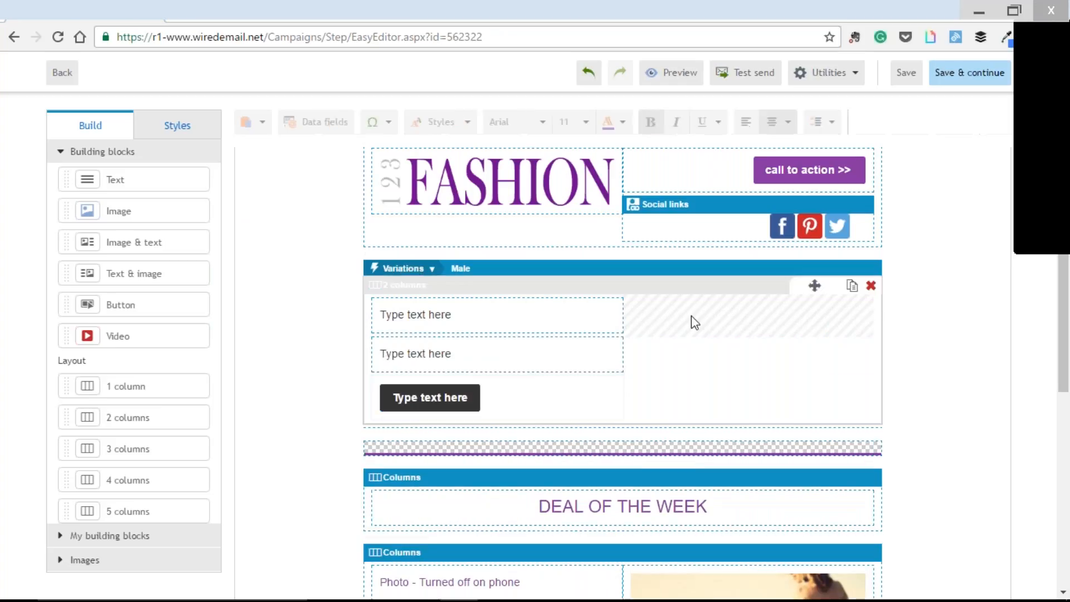
- Place the Fashion3 image from the template image folder in the second column of the Male variation
left_click(85, 560)
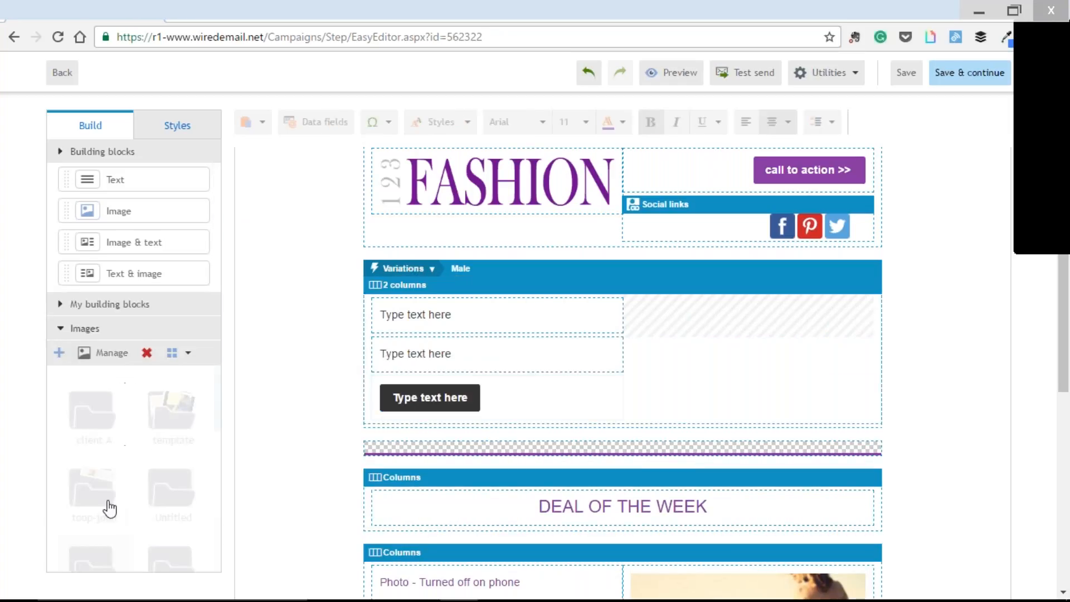
left_click(172, 287)
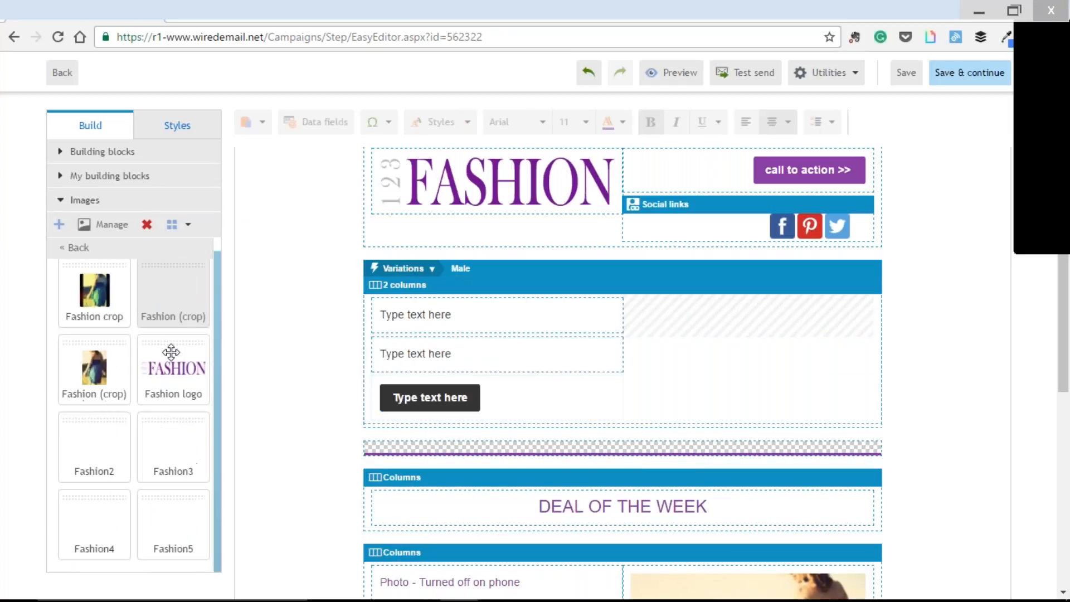
left_click_drag(199, 441, 746, 327)
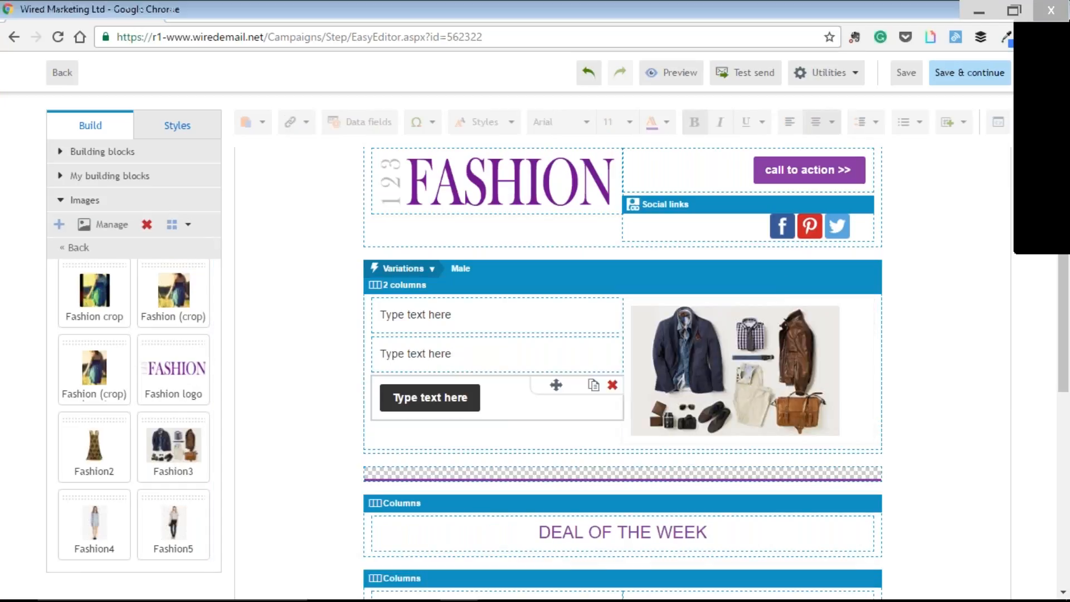
- Replace the placeholder in the Male variation's first text block with "Dynamic content: Male" and colour it in the campaign's purple
left_click(415, 315)
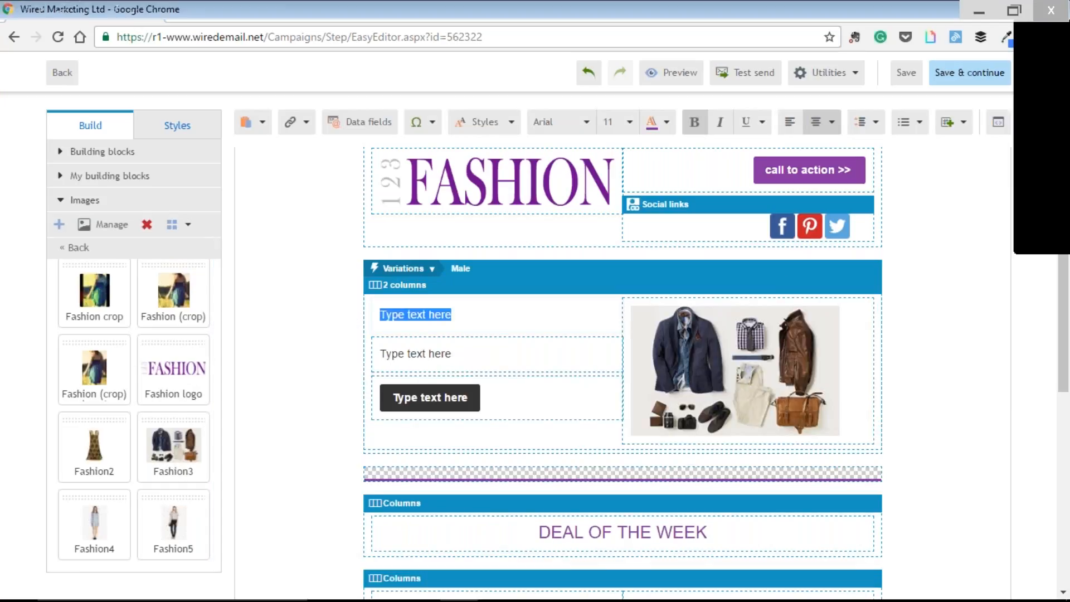
type("Dynam")
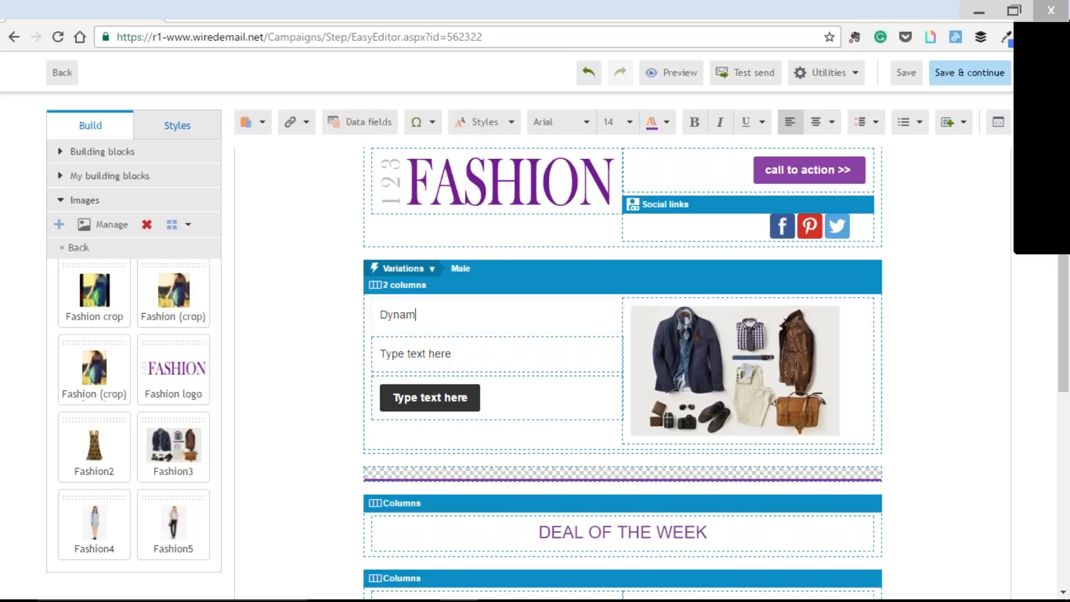
type("ic conte")
key("BackSpace")
key("BackSpace")
key("BackSpace")
type("t: Male")
left_click_drag(381, 314, 493, 316)
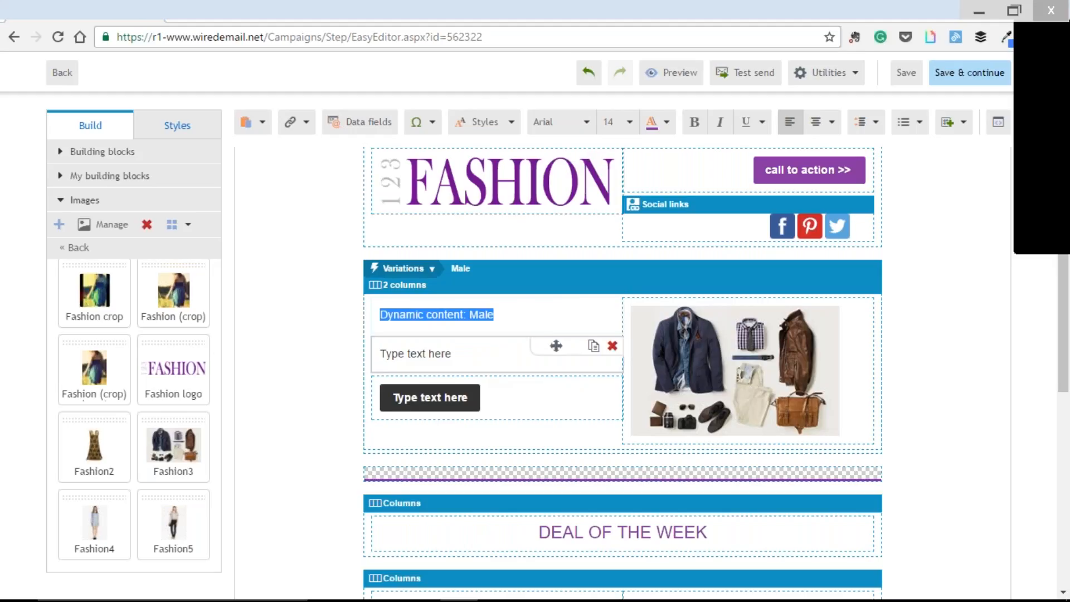
- Add three blank lines below the placeholder in the Male variation's second text block
left_click(491, 368)
key("Return")
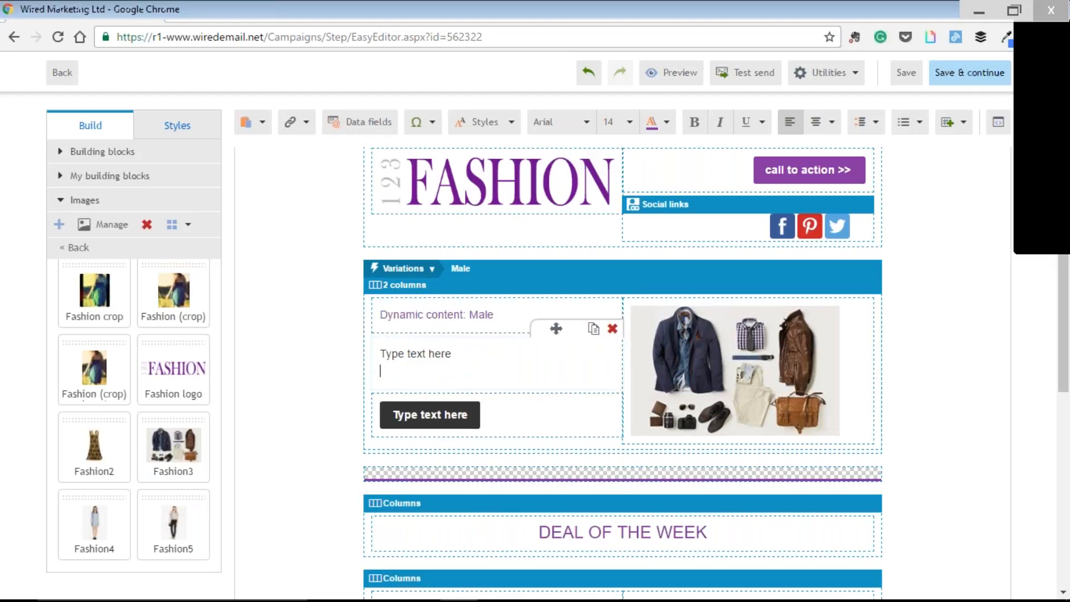
key("Return")
key("Return")
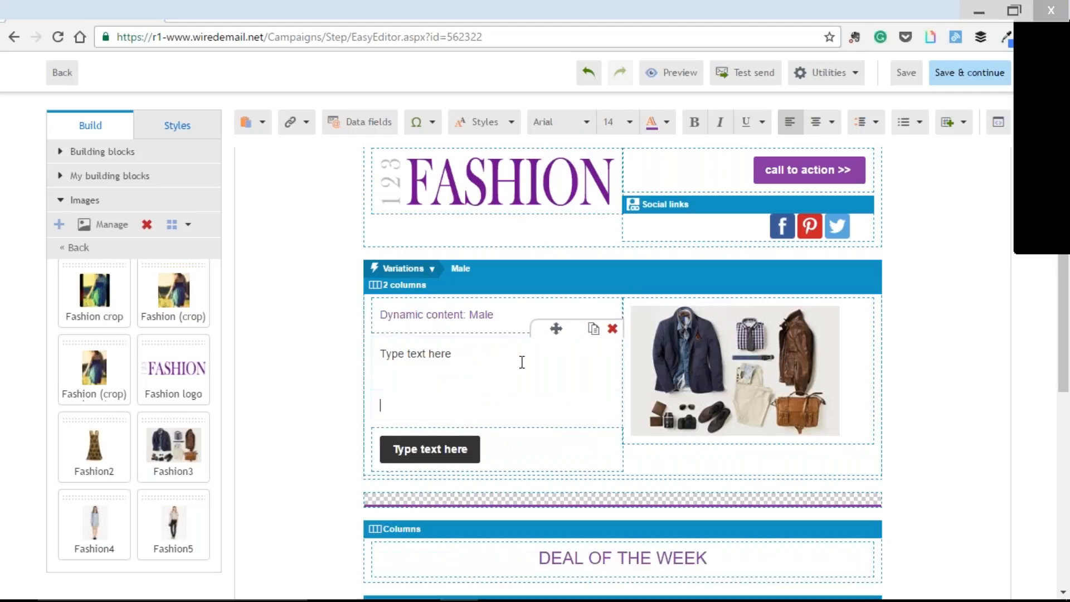
- Colour the Male variation's button with the campaign's purple #8634a1 and replace its label with "call to action >"
left_click(465, 448)
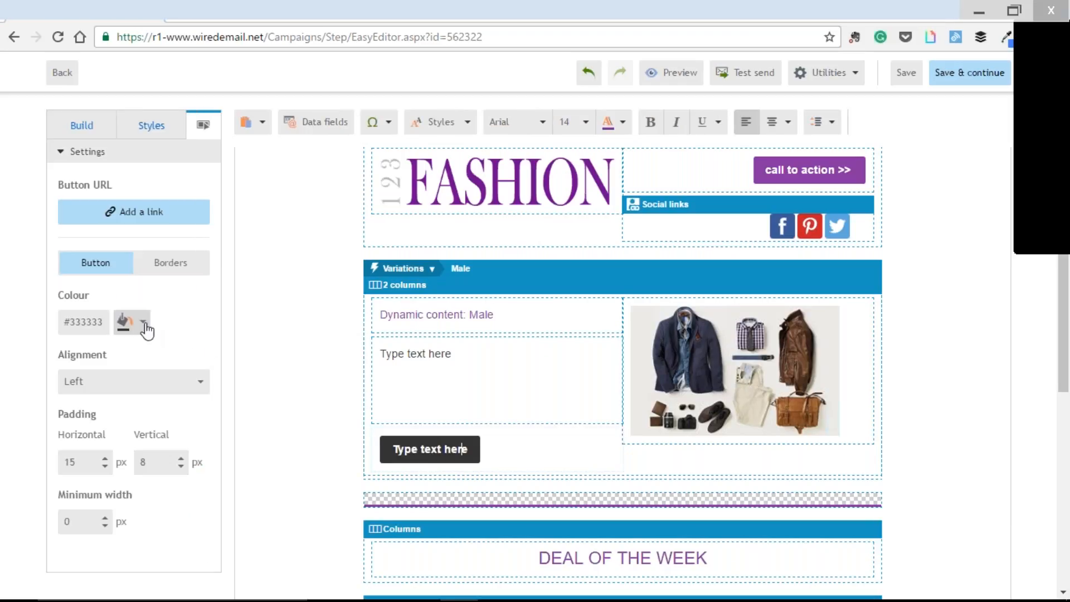
left_click(144, 323)
left_click(208, 375)
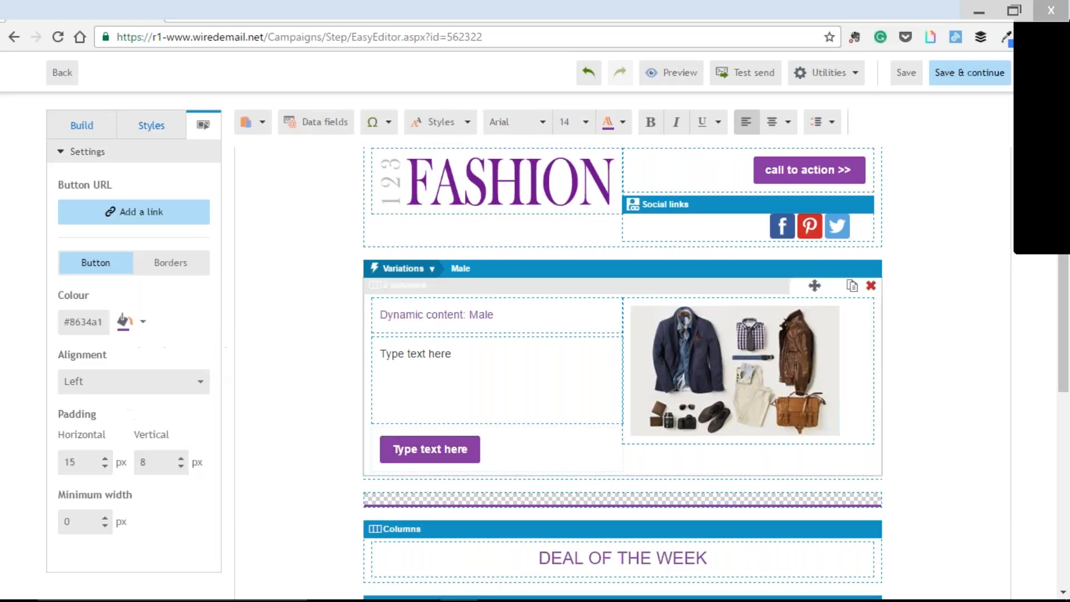
key("ctrl+a")
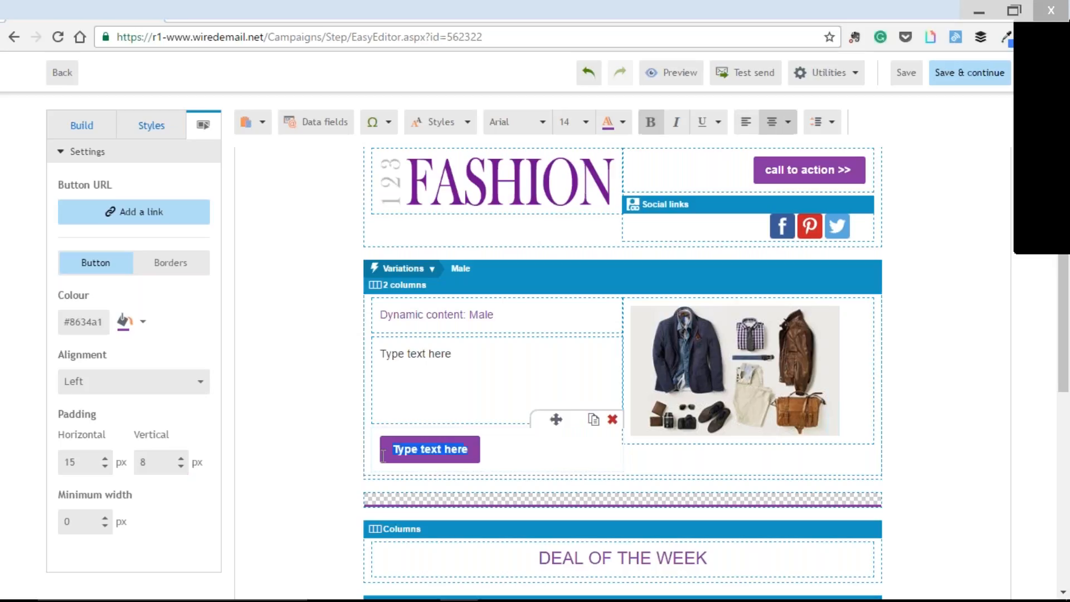
type("call to ")
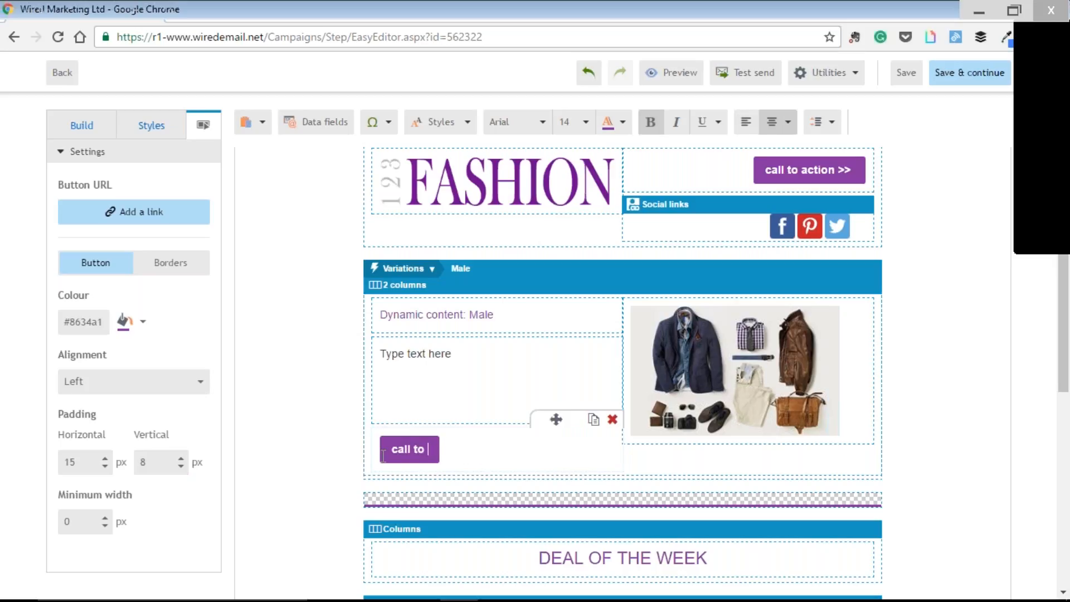
type("action ")
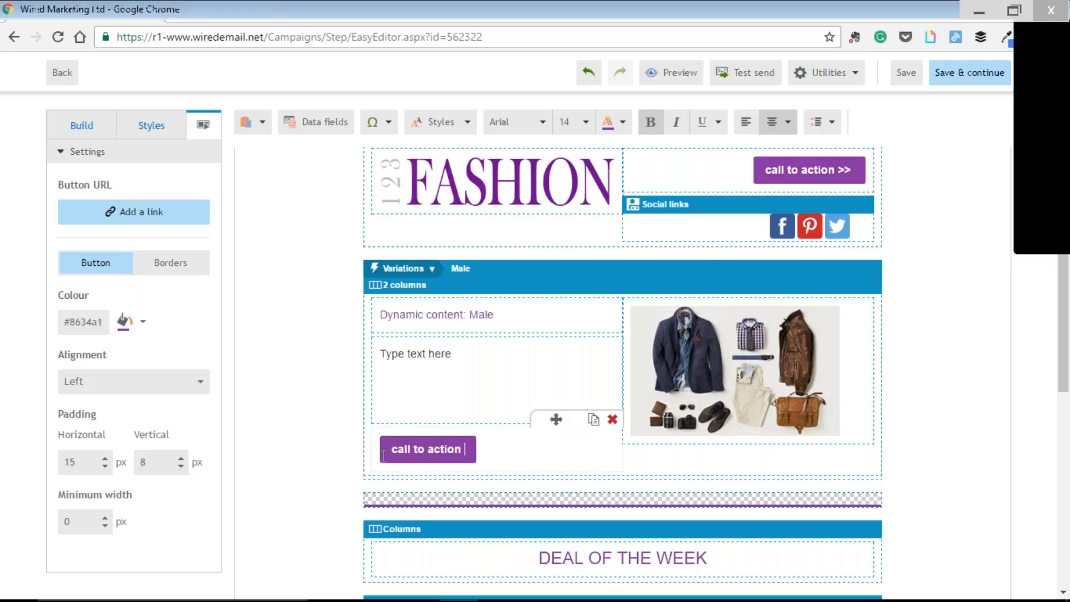
type(">")
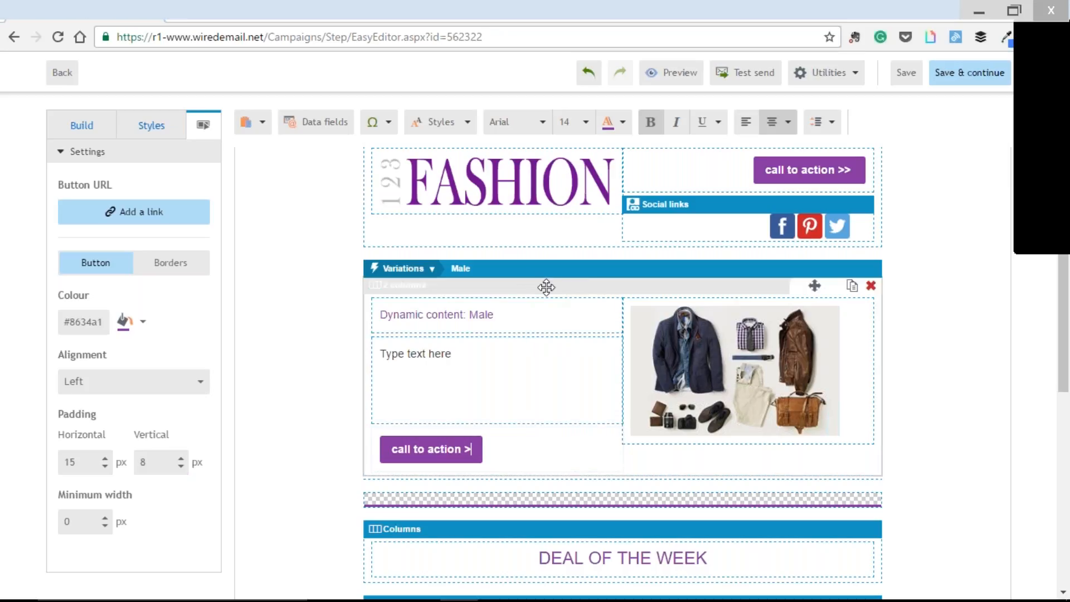
- Preview the campaign with the Male variation applied to the dynamic content, then close the preview
left_click(696, 77)
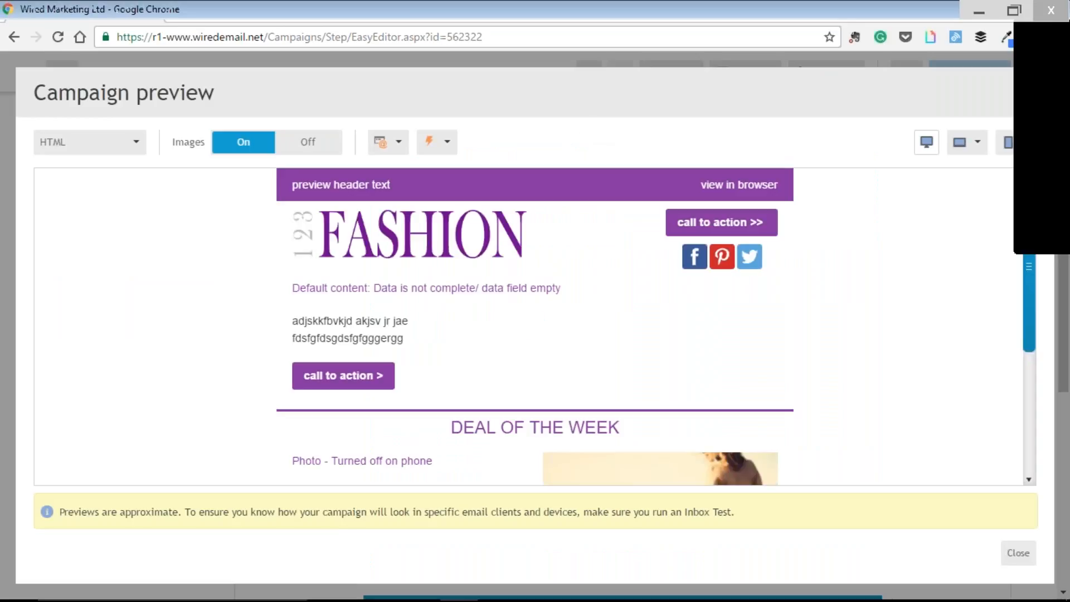
left_click(438, 142)
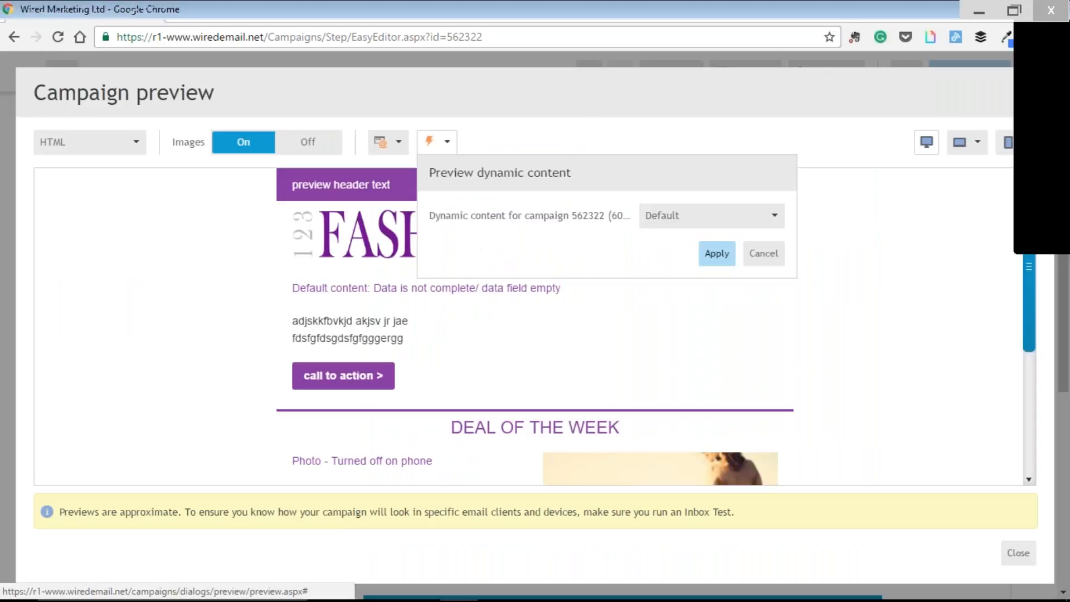
left_click(669, 217)
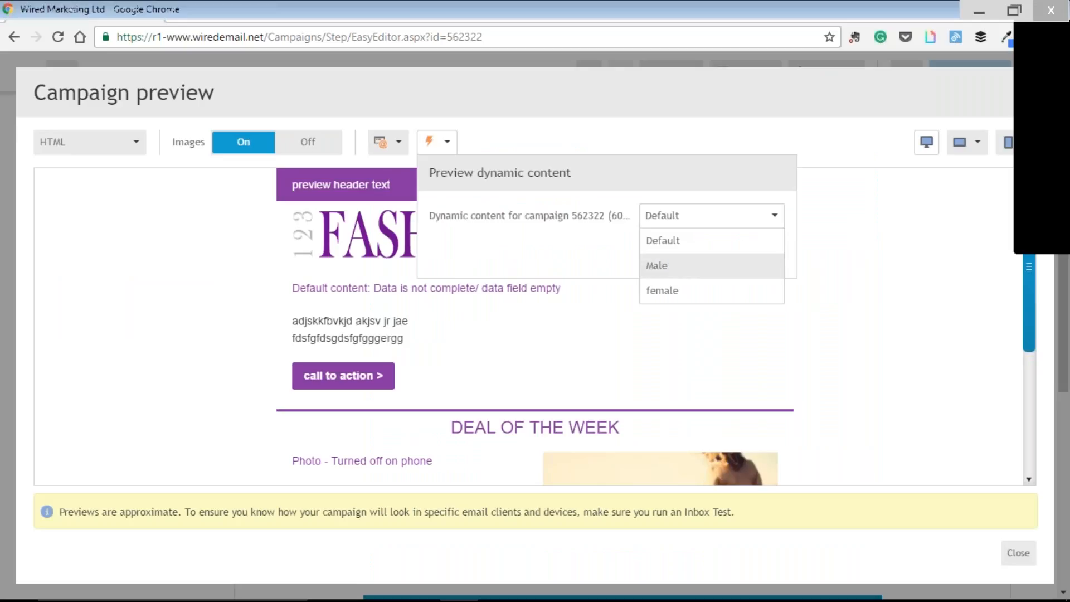
left_click(656, 265)
left_click(714, 251)
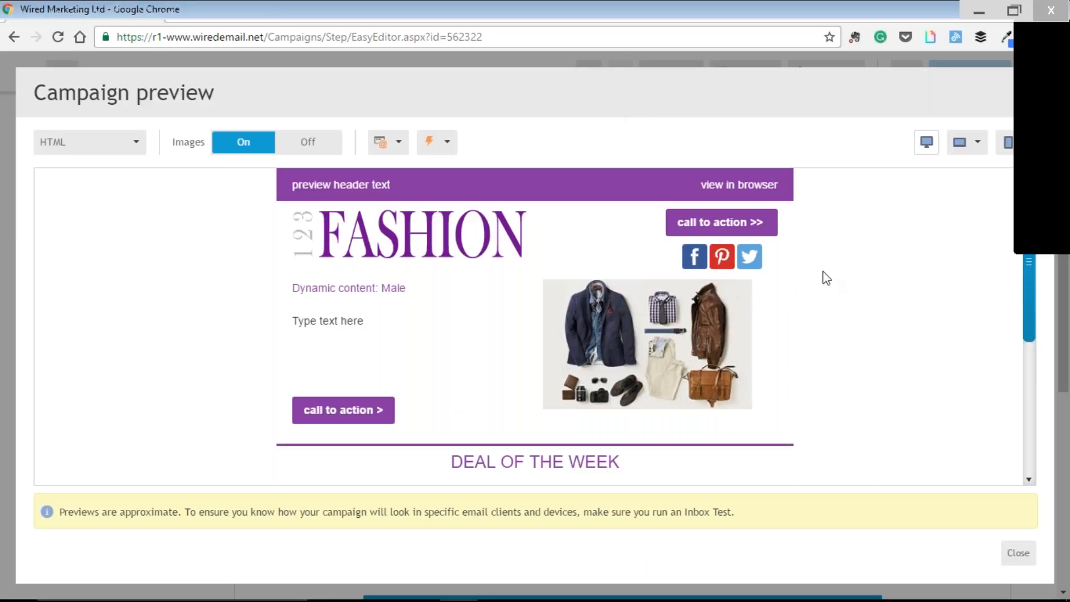
scroll(820, 282, "down", 1)
scroll(819, 292, "up", 1)
left_click(1031, 92)
- Switch the dynamic content block to its female variation
left_click(432, 269)
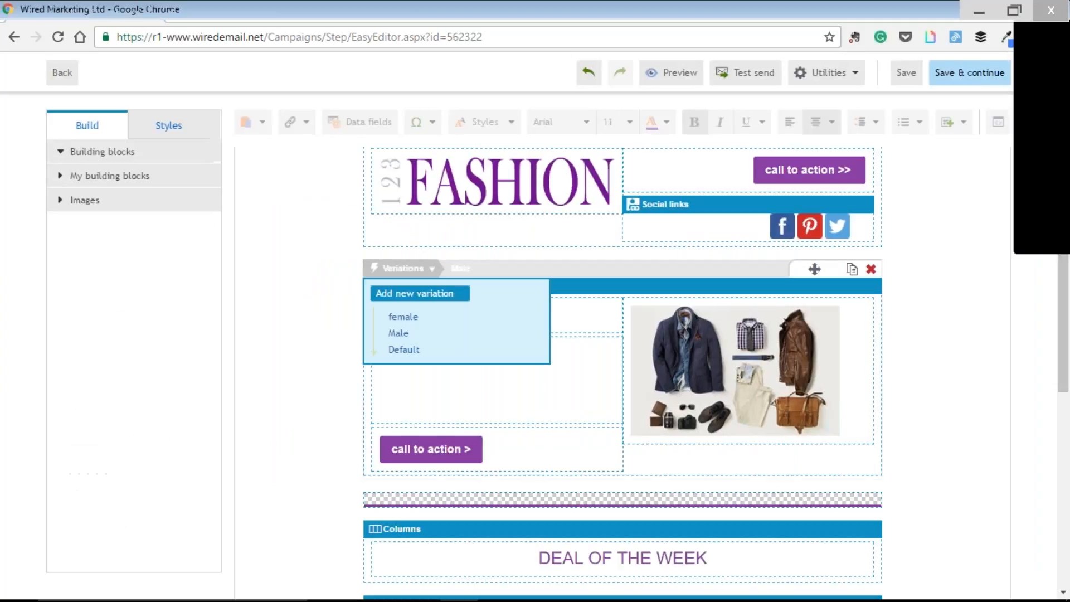
left_click(421, 319)
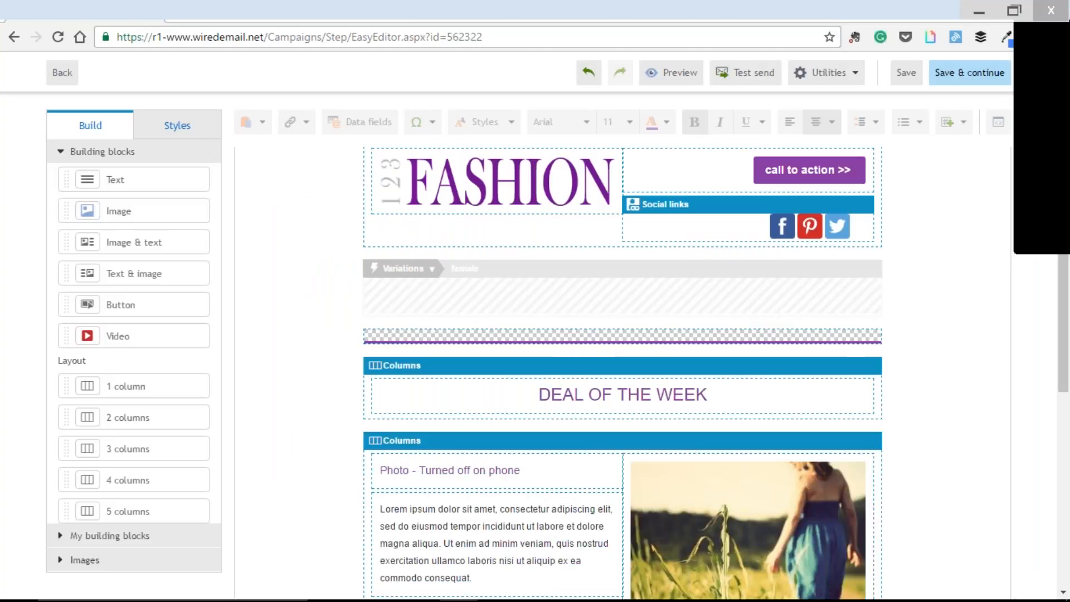
left_click_drag(128, 184, 436, 306)
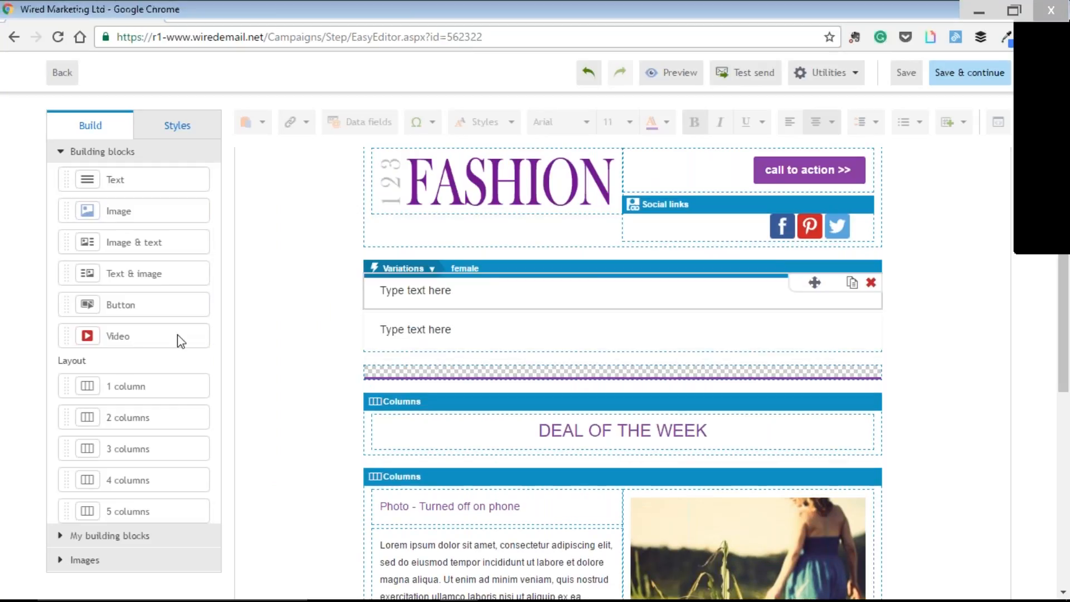
left_click_drag(134, 304, 424, 346)
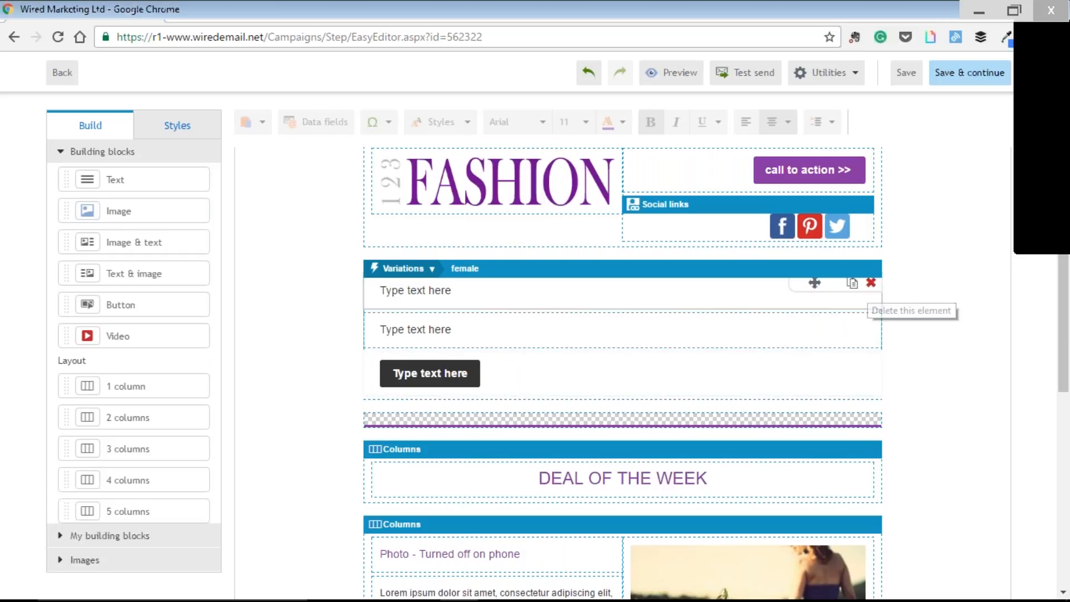
left_click(872, 283)
left_click(872, 283)
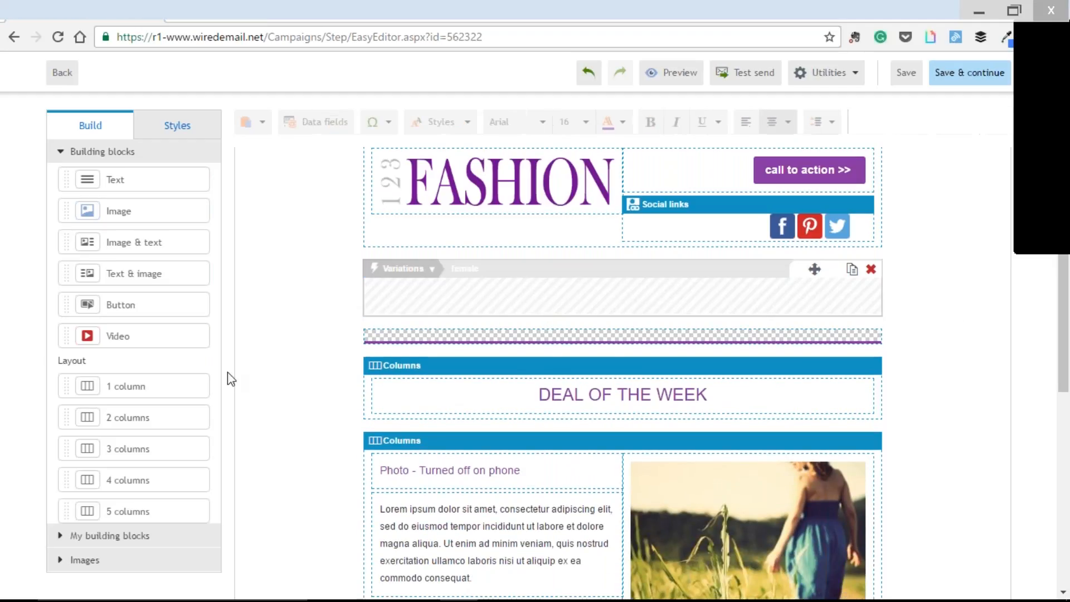
- Add a 2 columns layout to the female variation and place two text blocks with a button below them in its first column
left_click_drag(184, 386, 566, 301)
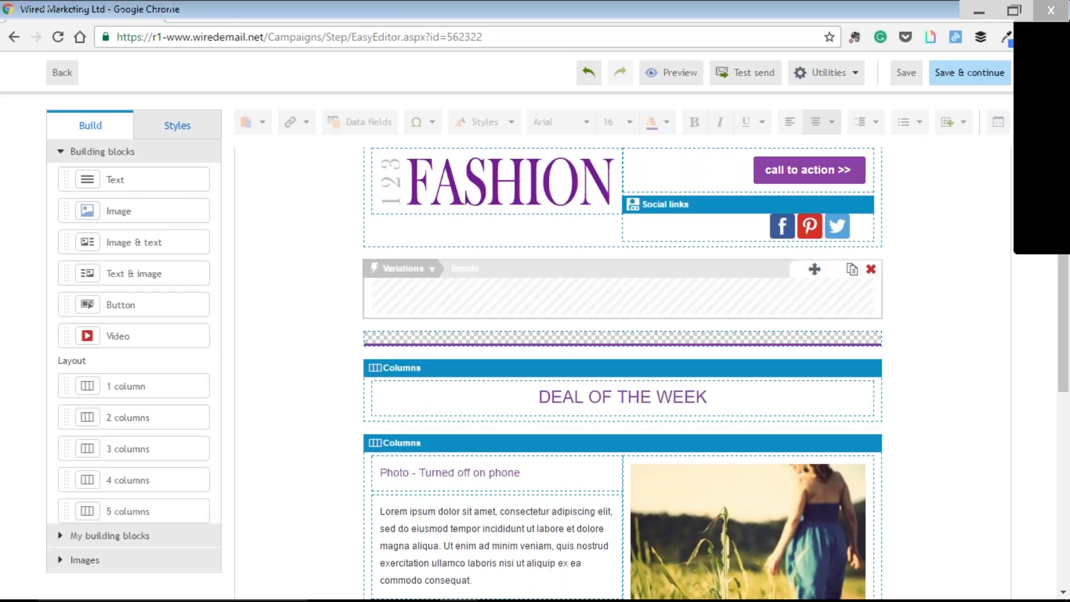
left_click_drag(133, 179, 446, 306)
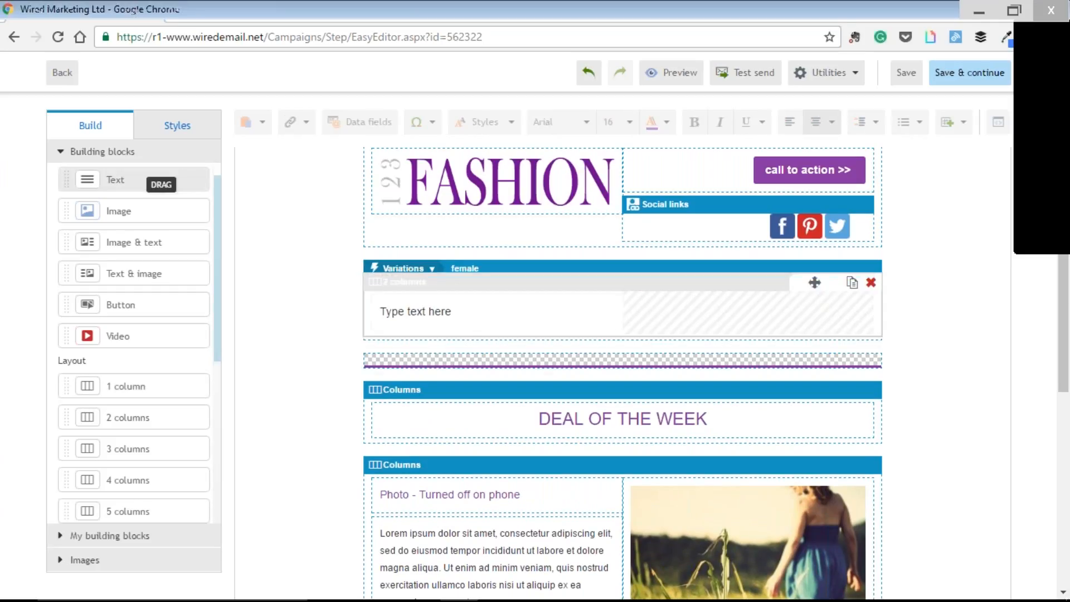
left_click_drag(146, 180, 496, 330)
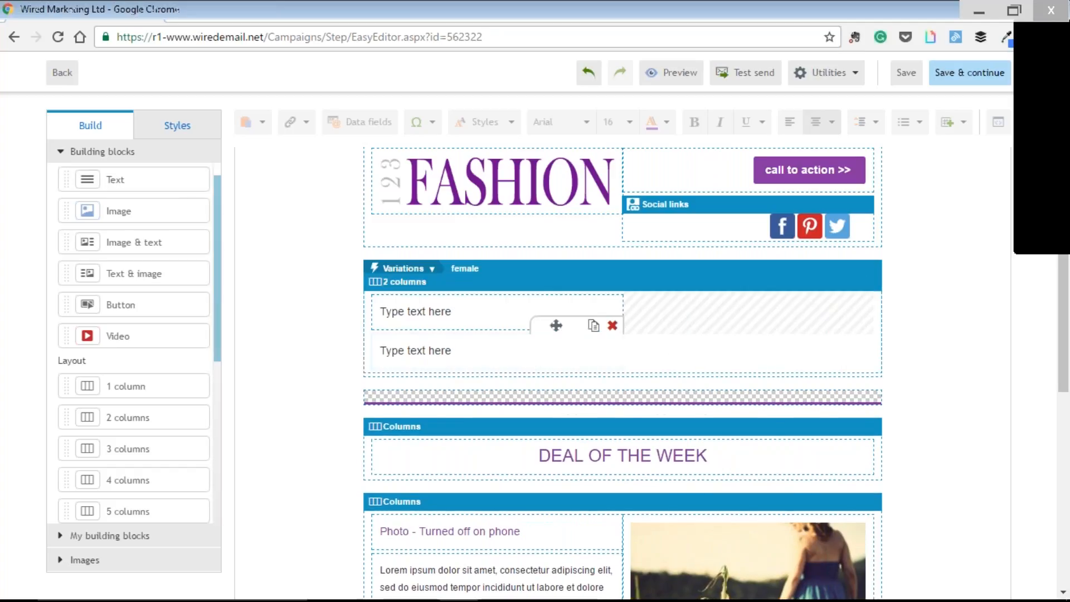
left_click_drag(134, 305, 479, 361)
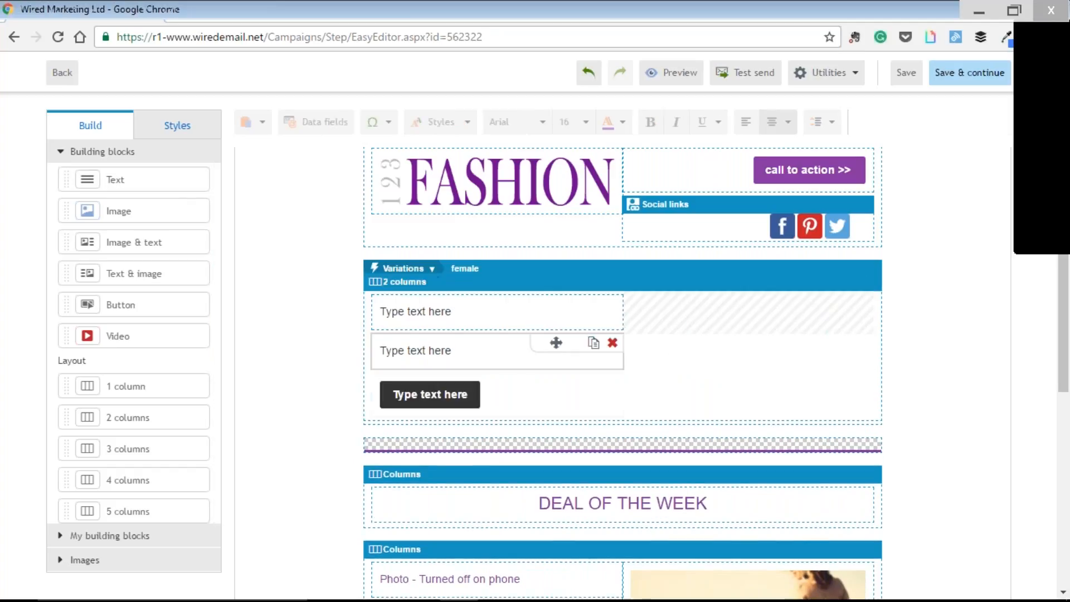
- Place the narrow Fashion (crop) image in the female variation's second column, shrink it to nearly two-thirds size and centre it
left_click(85, 560)
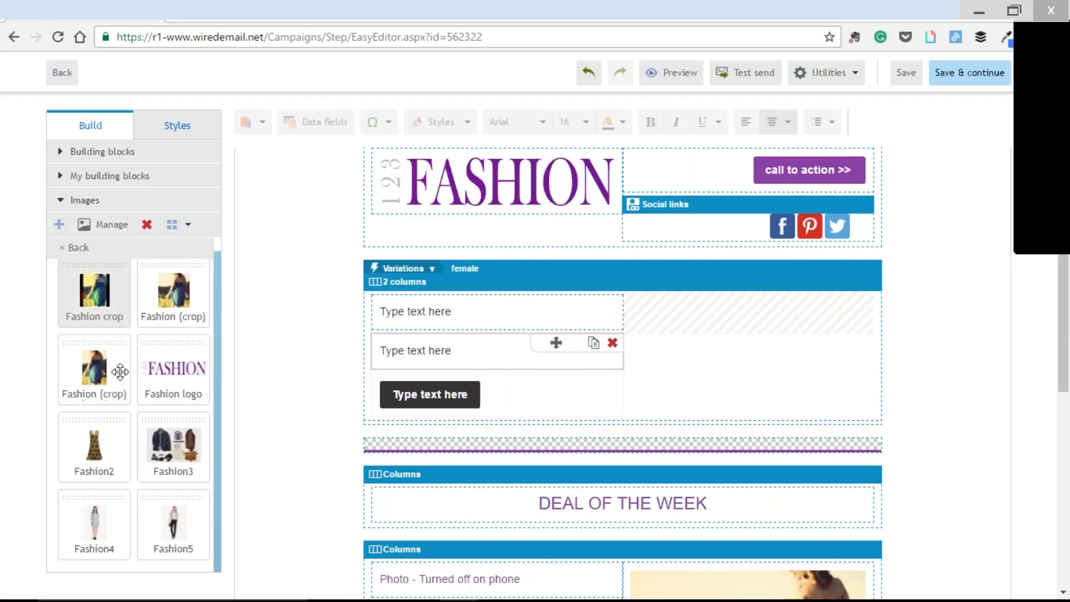
left_click_drag(118, 367, 745, 336)
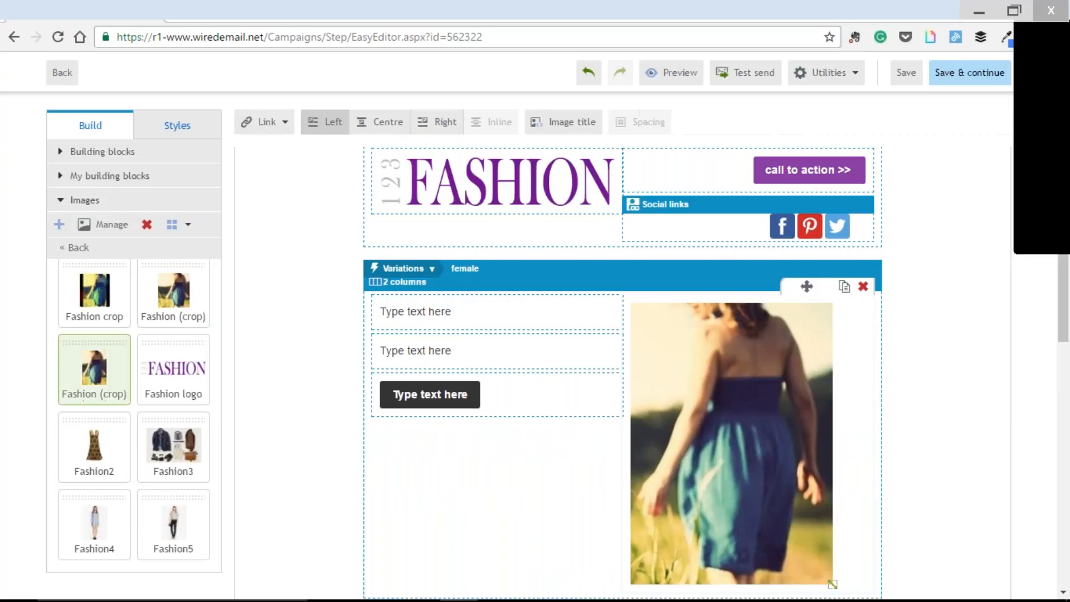
left_click_drag(832, 576, 757, 477)
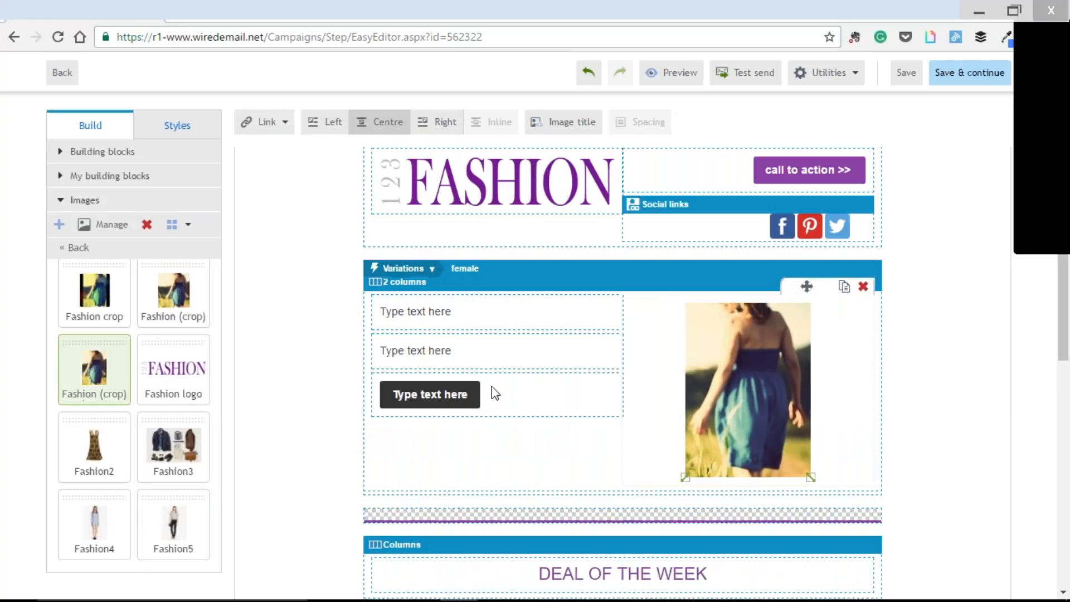
- Replace the placeholder in the female variation's first text block with "Dynamic content: Female" and colour it in the campaign's purple
left_click_drag(380, 311, 453, 311)
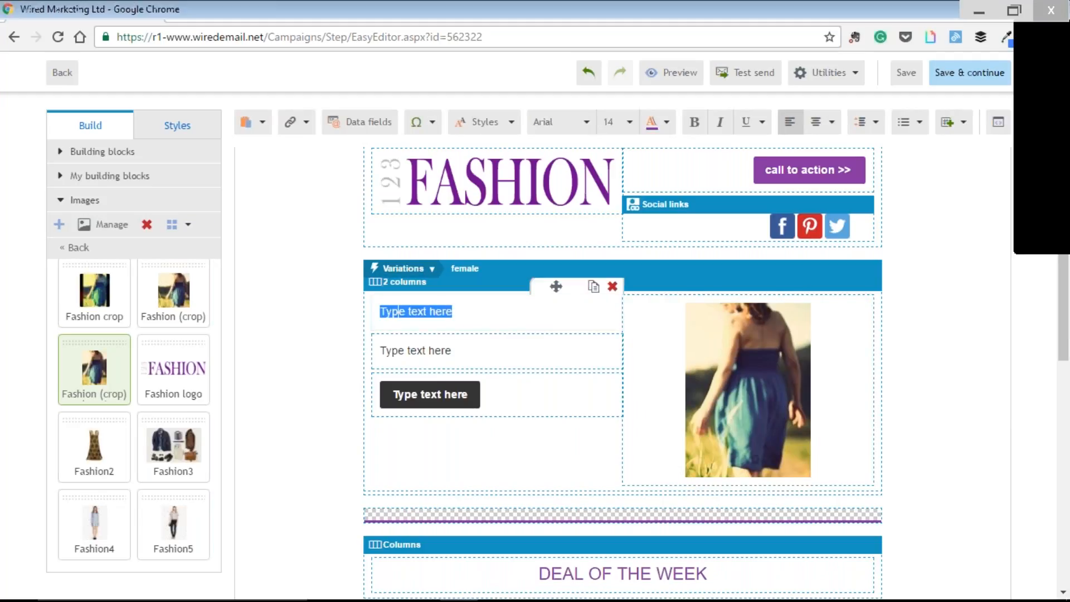
type("Dynamic")
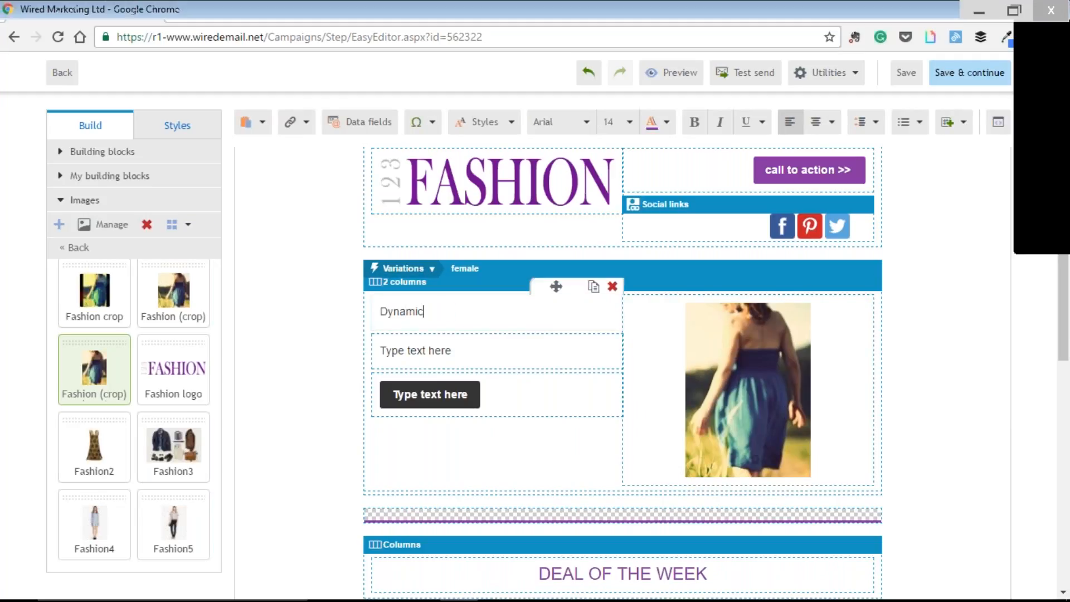
type(" content: Female")
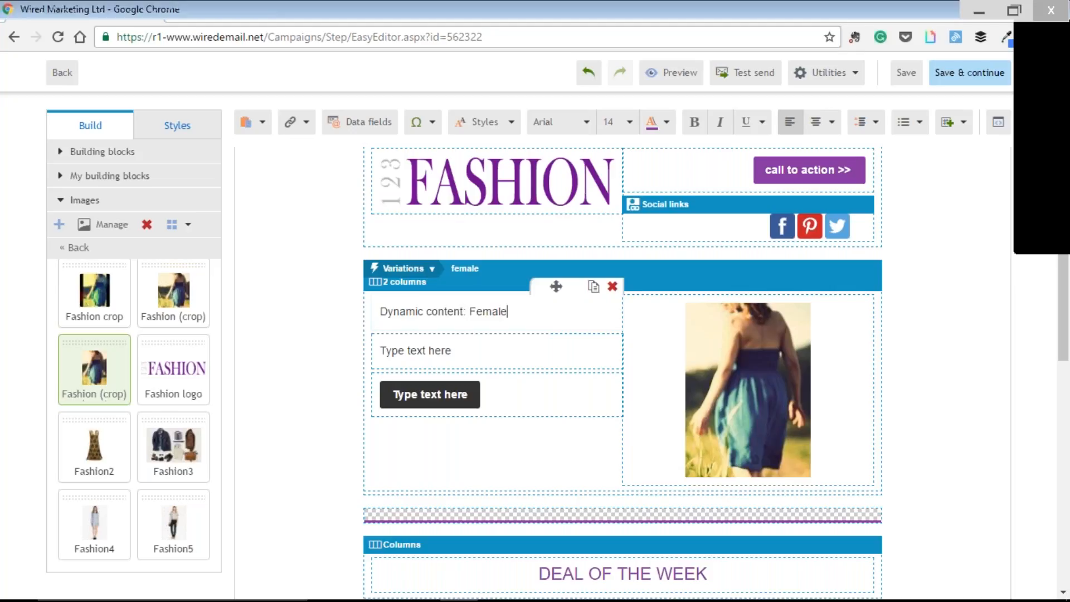
key("shift+Home")
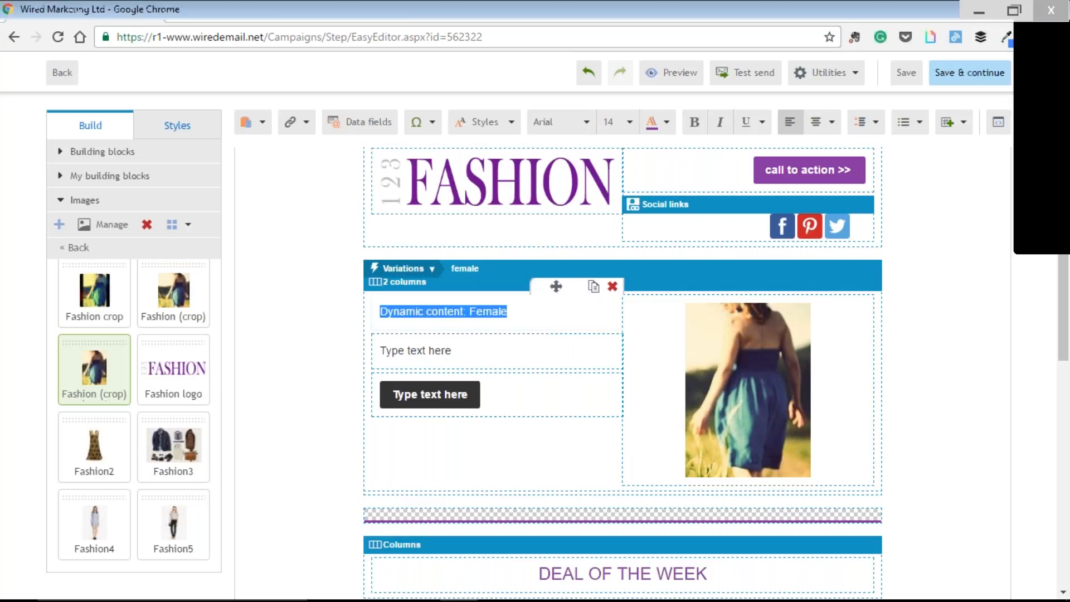
- Add three blank lines below the placeholder in the female variation's second text block
left_click(479, 352)
key("Return")
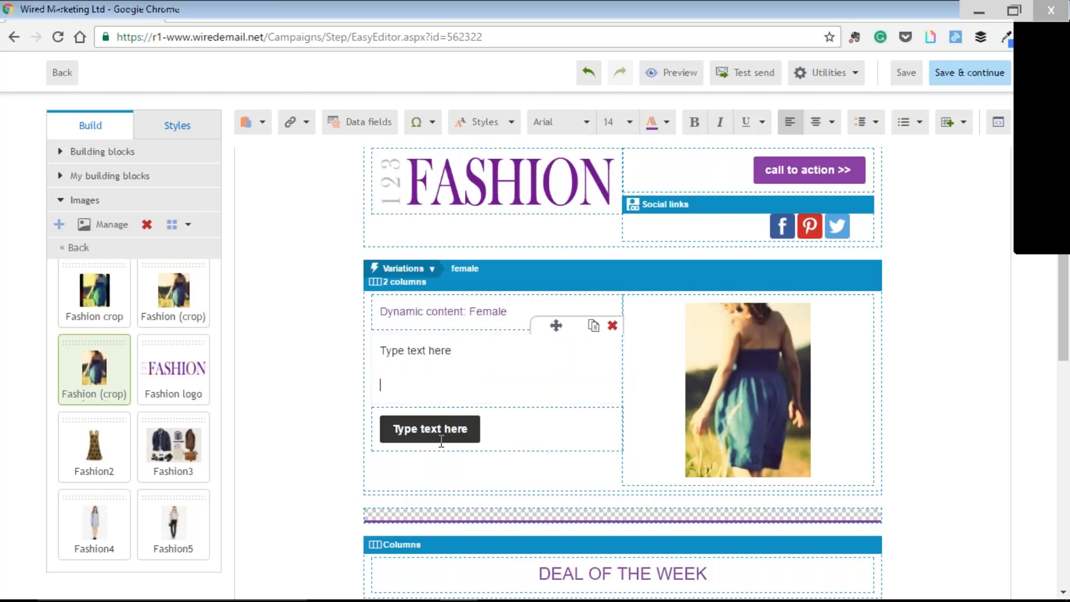
key("Return")
- Label the female variation's button "call to action >" and colour it with the campaign's purple #8634a1
left_click(441, 446)
triple_click(478, 446)
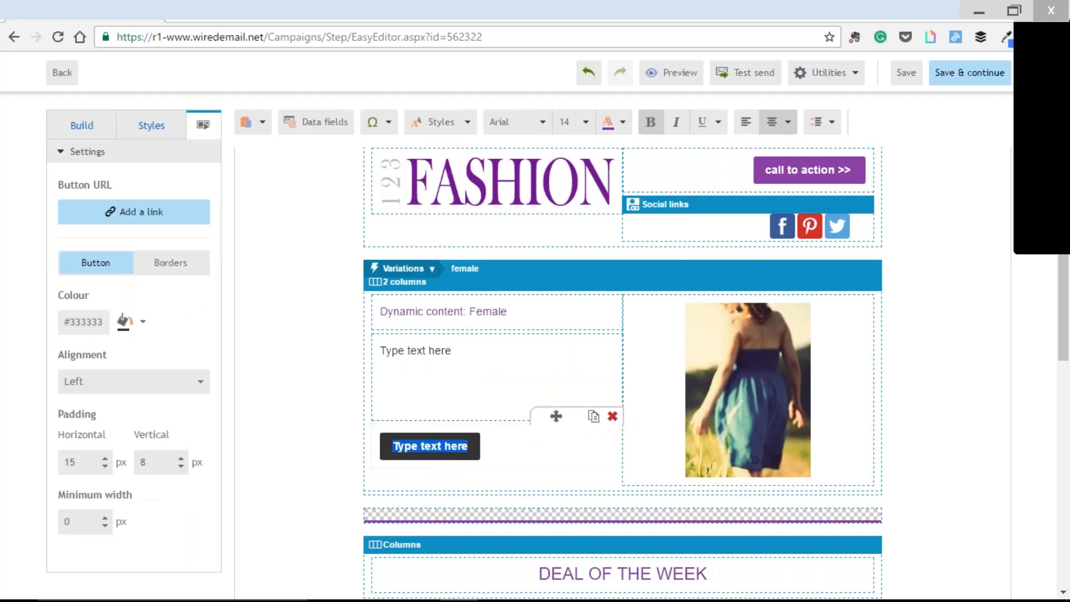
type("call to ")
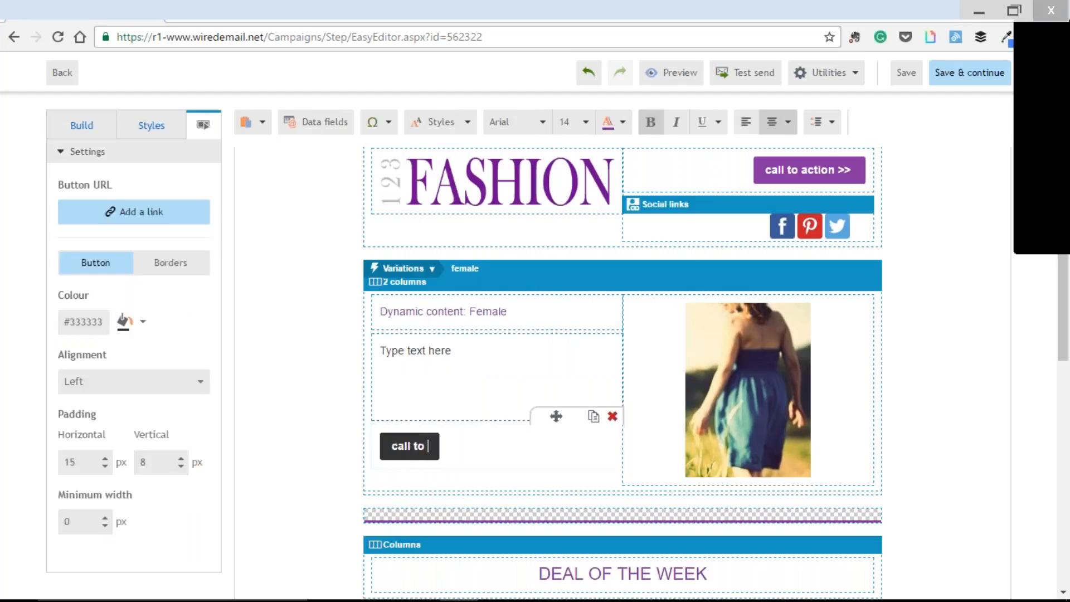
type("action >")
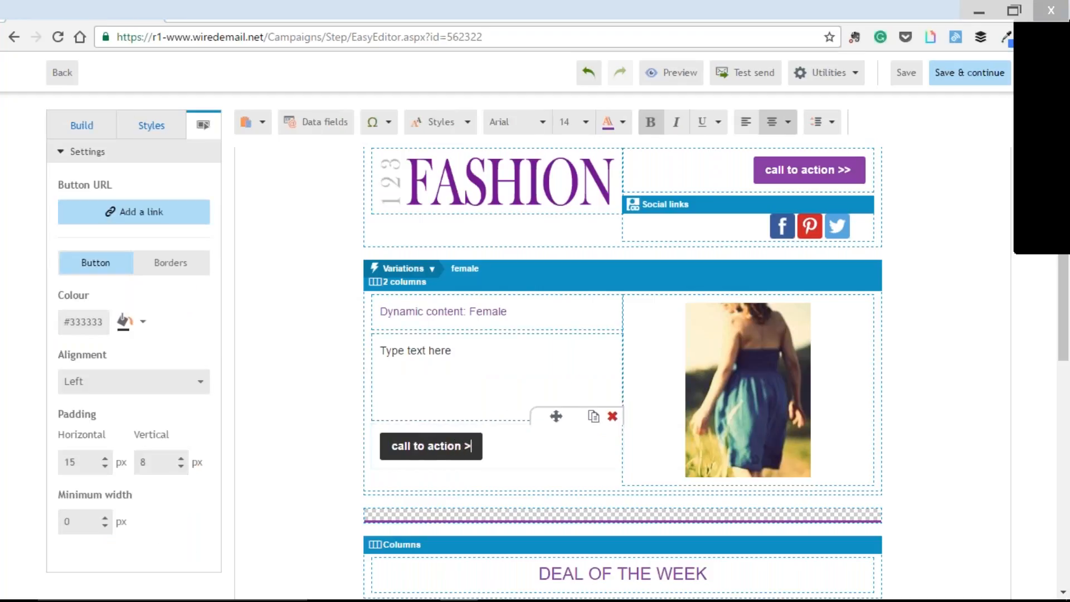
left_click(125, 322)
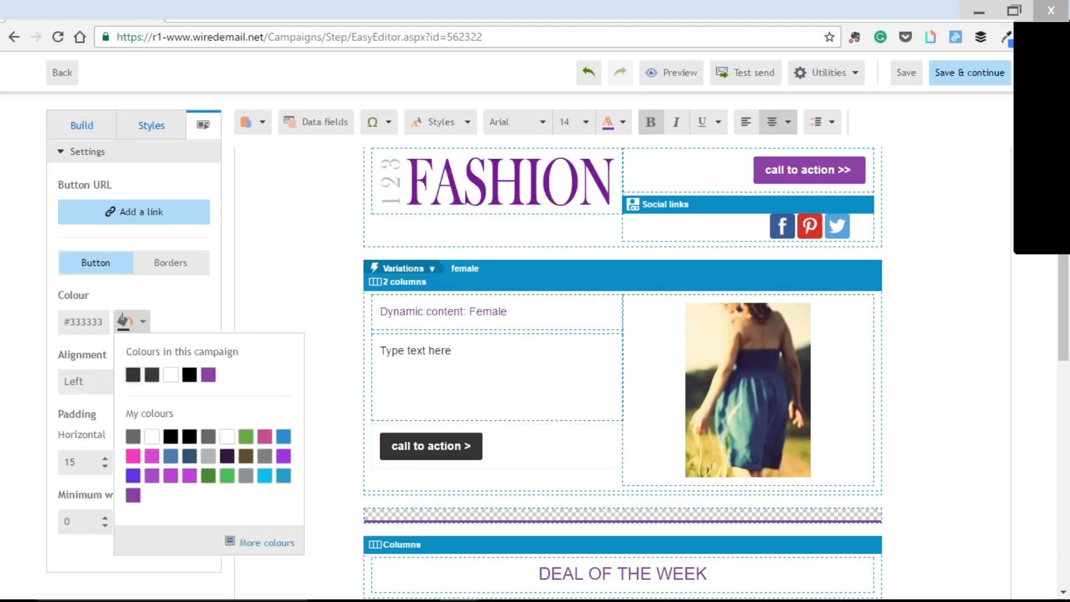
left_click(208, 374)
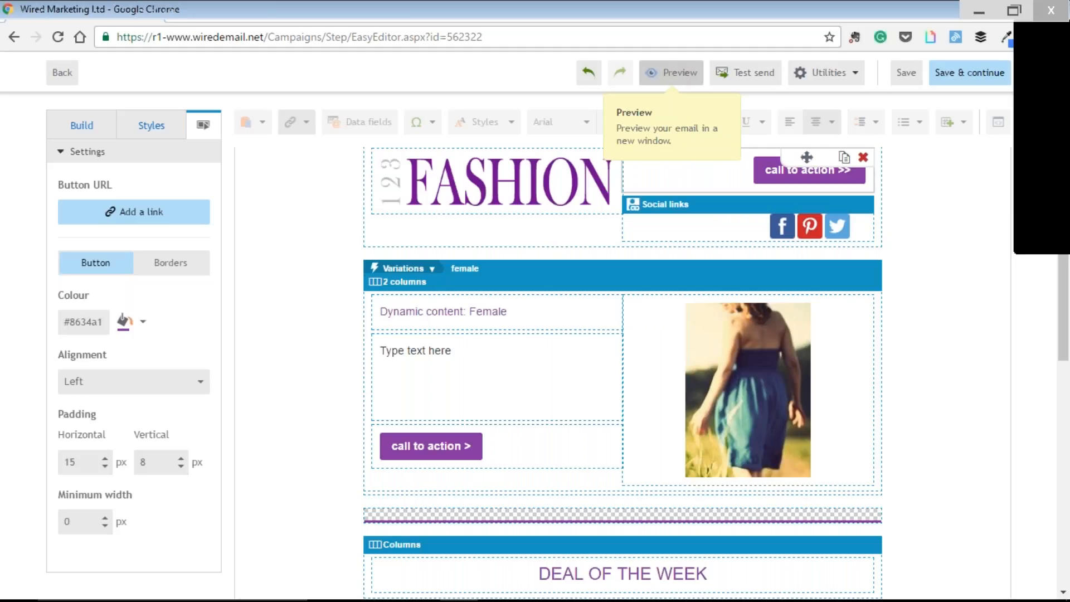
- Preview the campaign with the dynamic content set to the Male variation
left_click(673, 74)
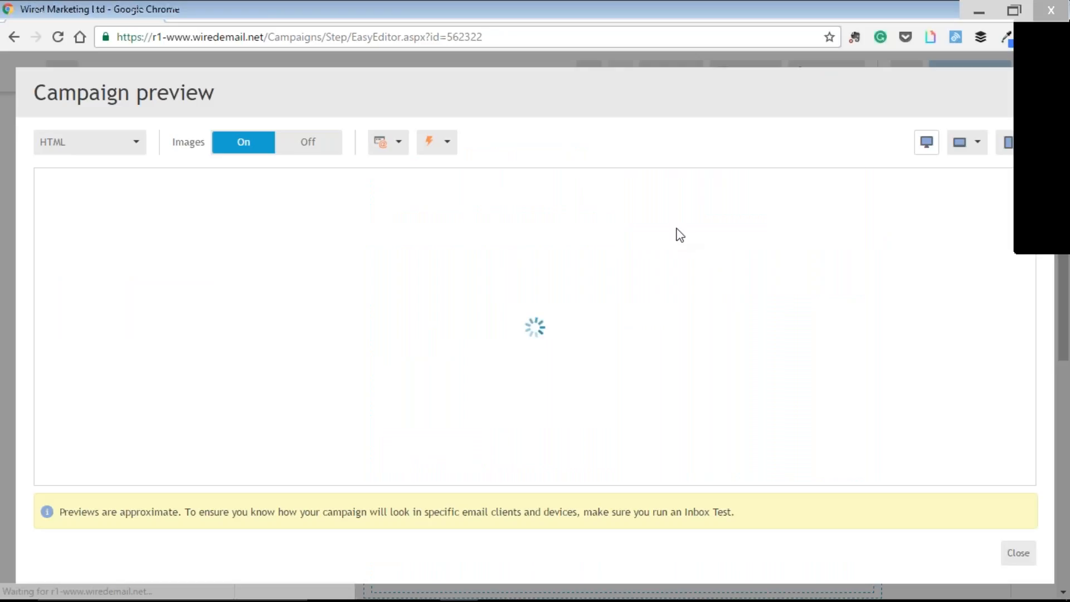
left_click(437, 141)
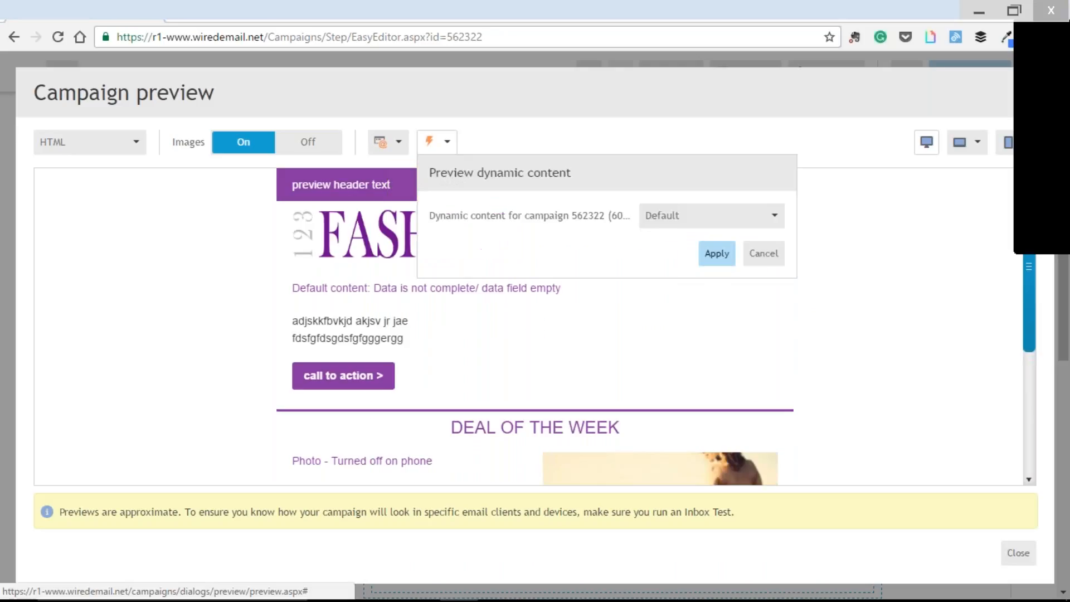
left_click(701, 264)
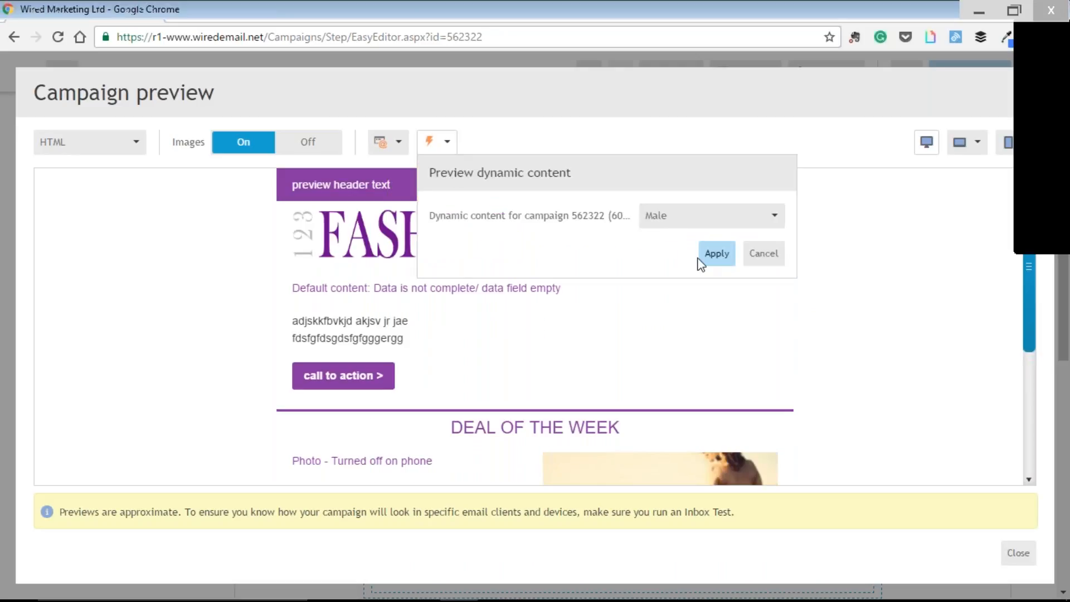
left_click(701, 262)
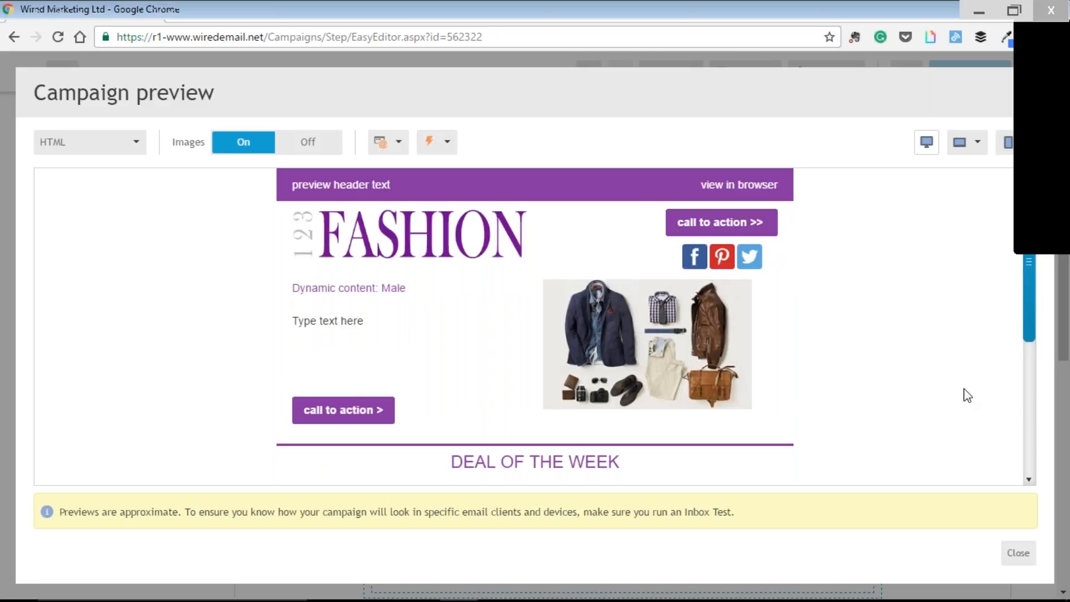
- Preview the campaign with the female variation, look through the whole email, and close the preview
left_click(436, 141)
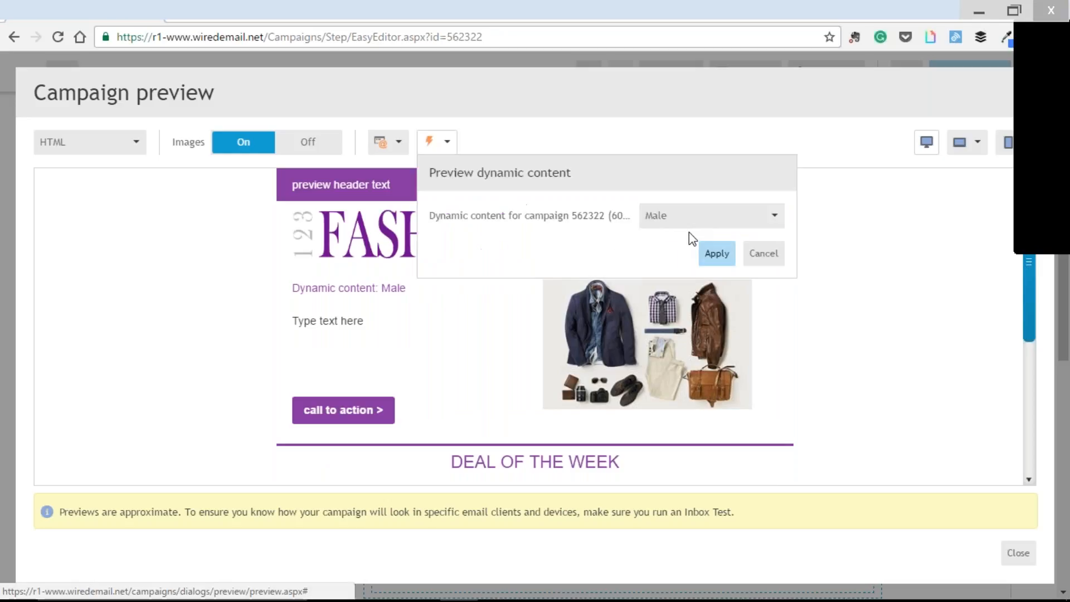
left_click(691, 218)
left_click(662, 290)
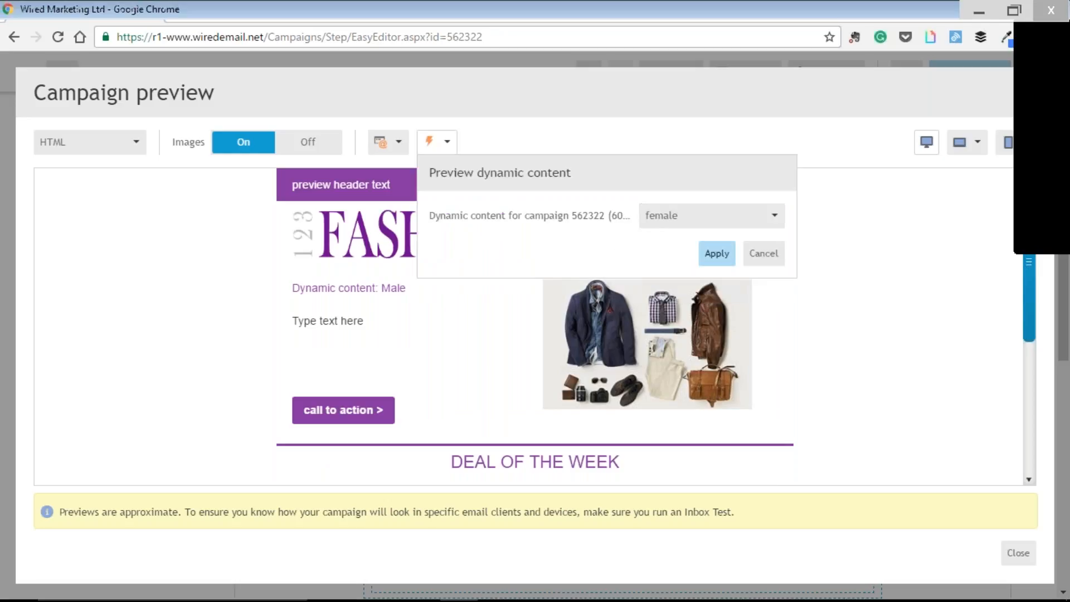
left_click(714, 251)
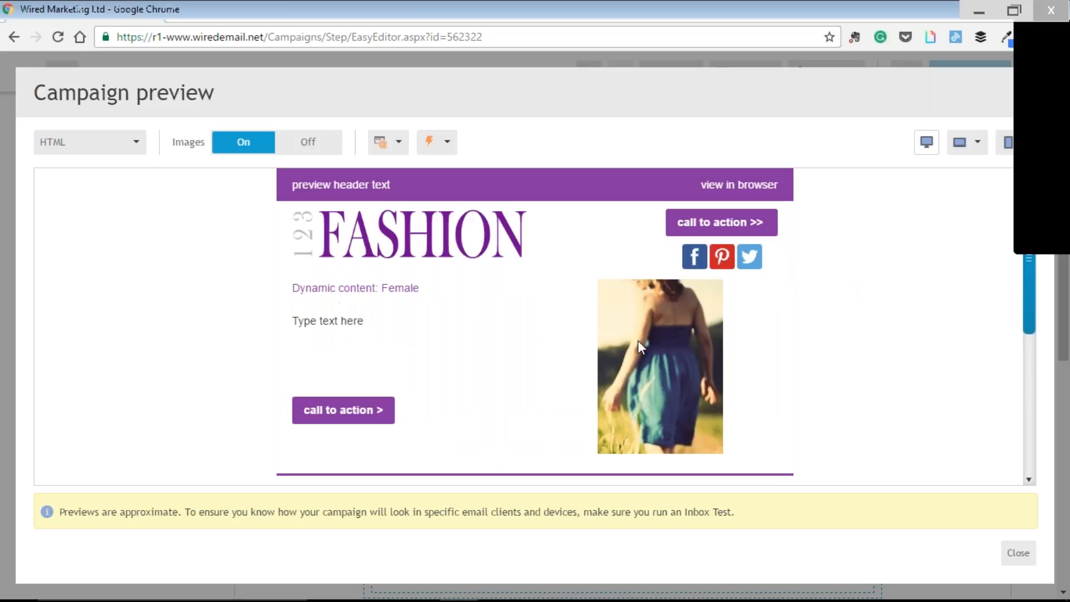
scroll(818, 322, "down", 2)
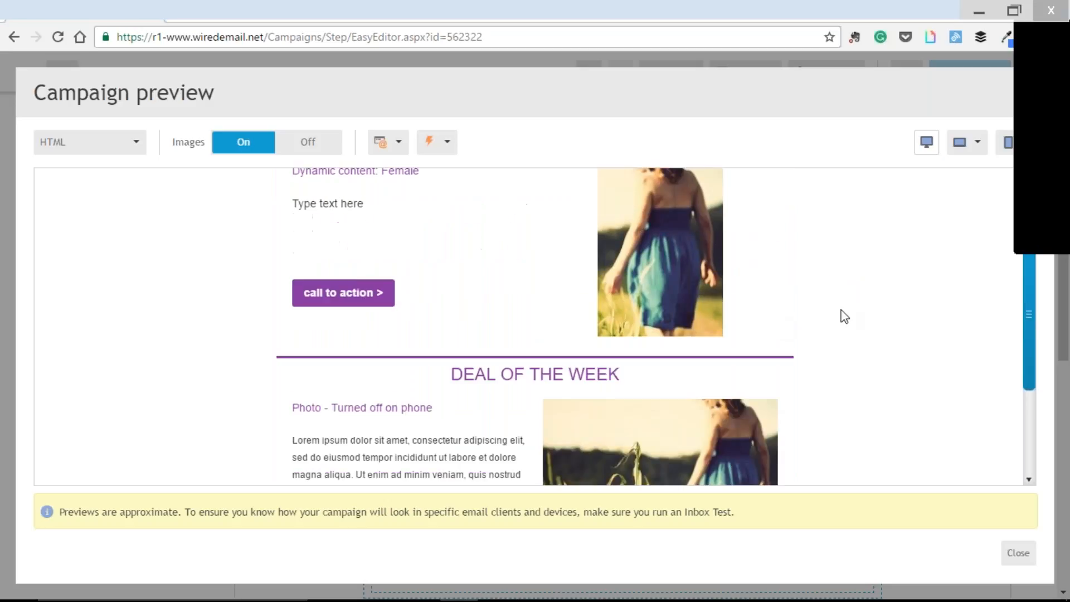
scroll(843, 316, "down", 3)
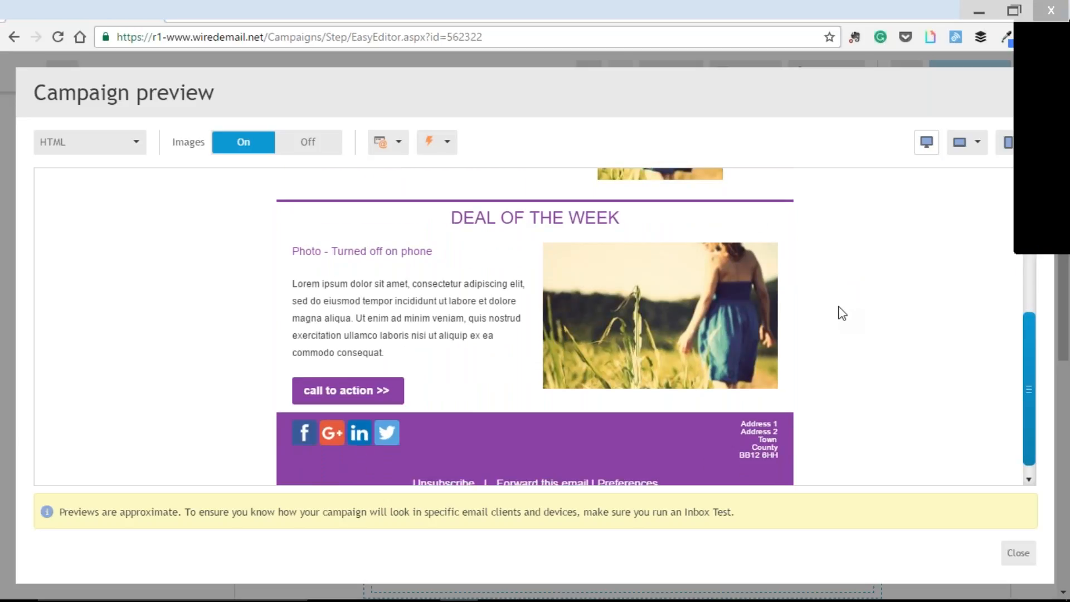
scroll(841, 312, "up", 5)
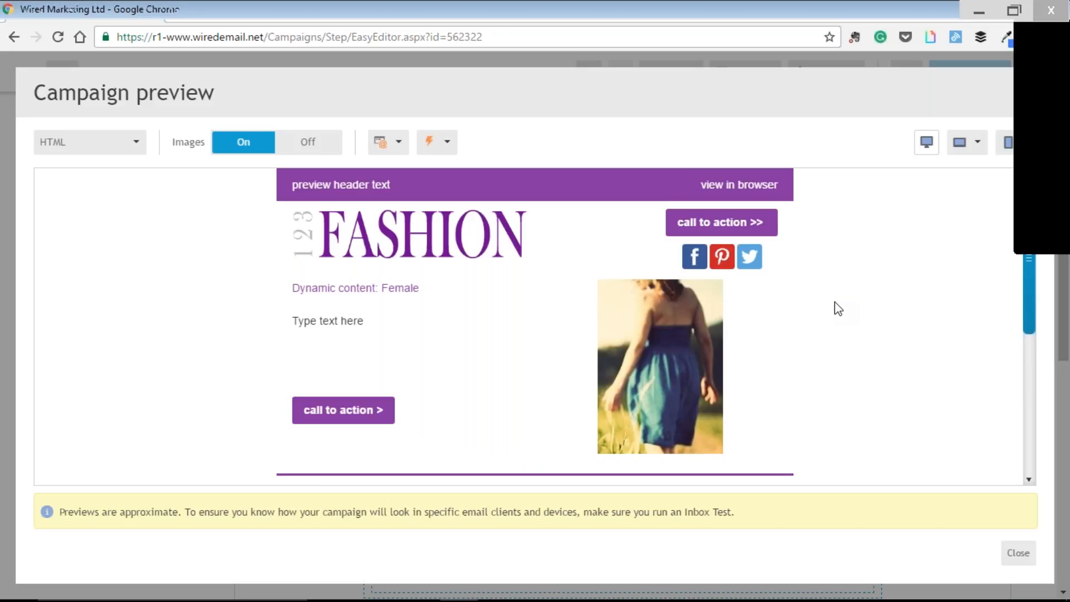
key("Escape")
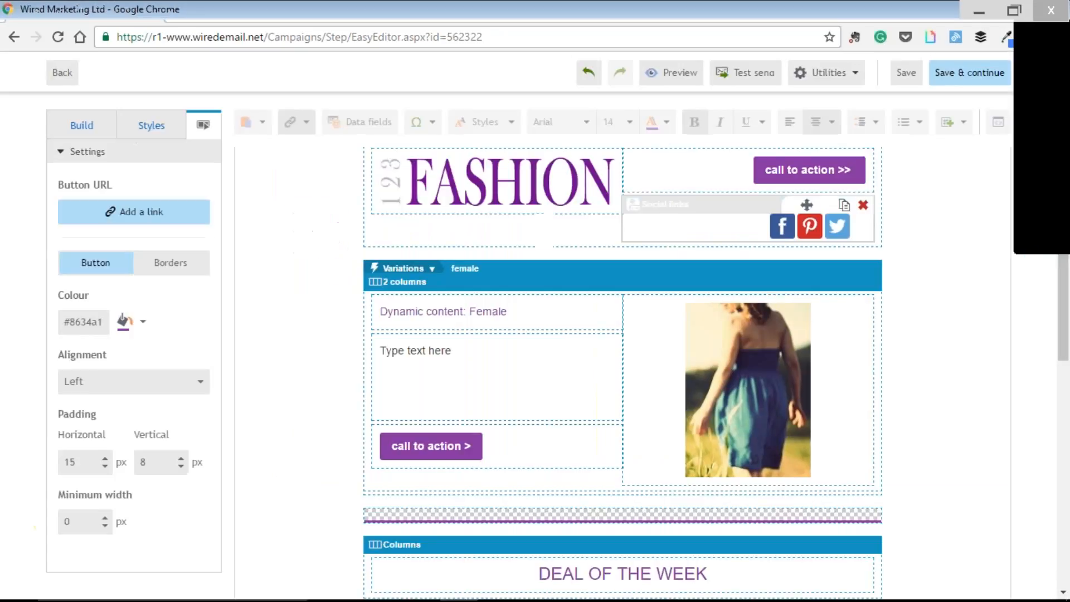
- Insert another dynamic content block above the female variation, open the rules for a new variation without applying any, and delete the block
left_click(83, 128)
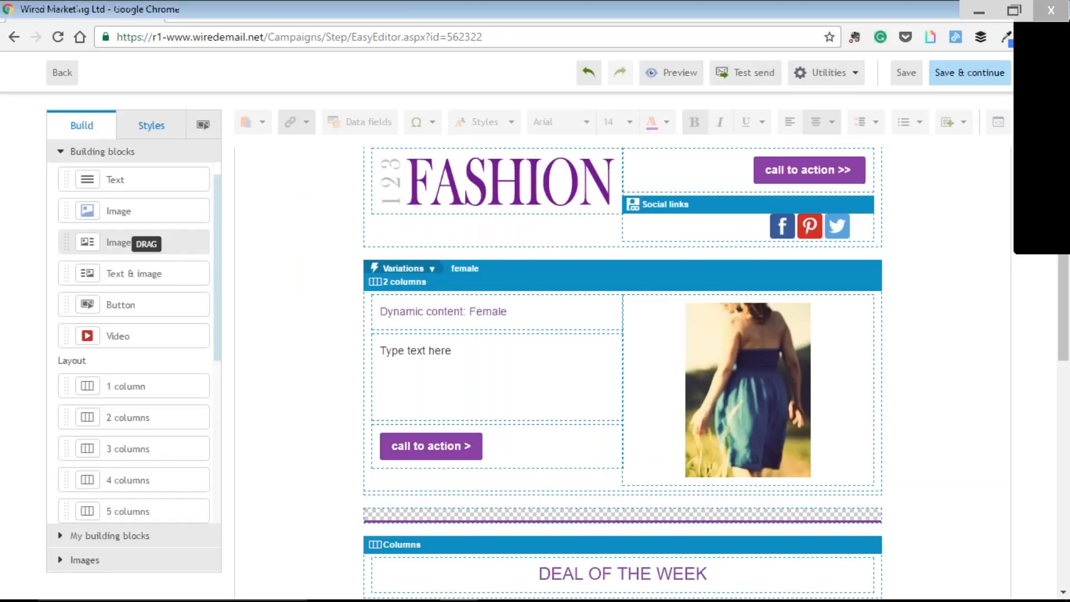
scroll(146, 244, "down", 5)
left_click_drag(144, 467, 454, 254)
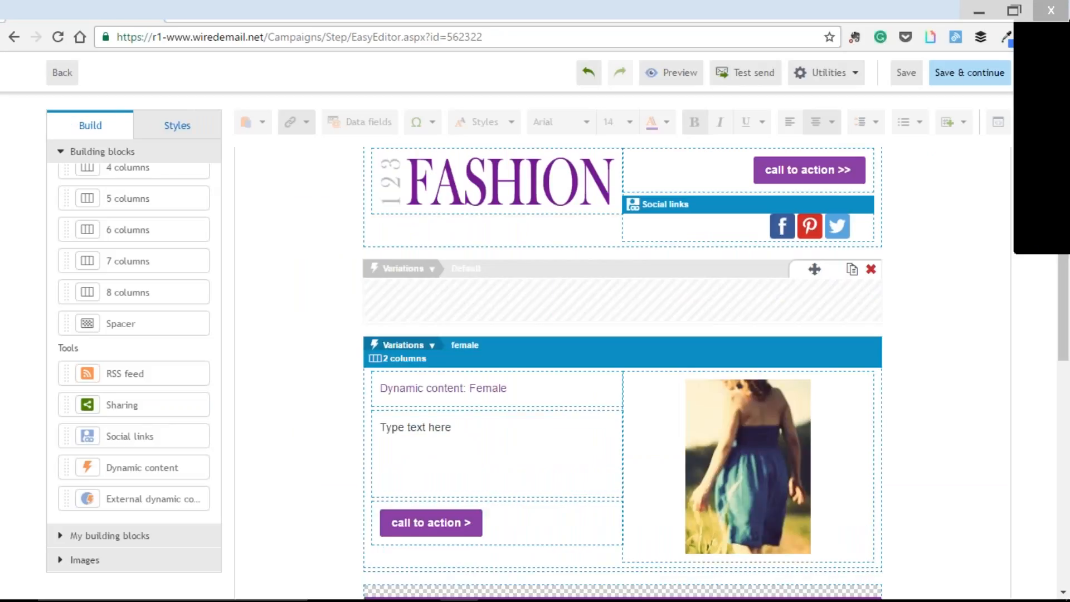
left_click(409, 268)
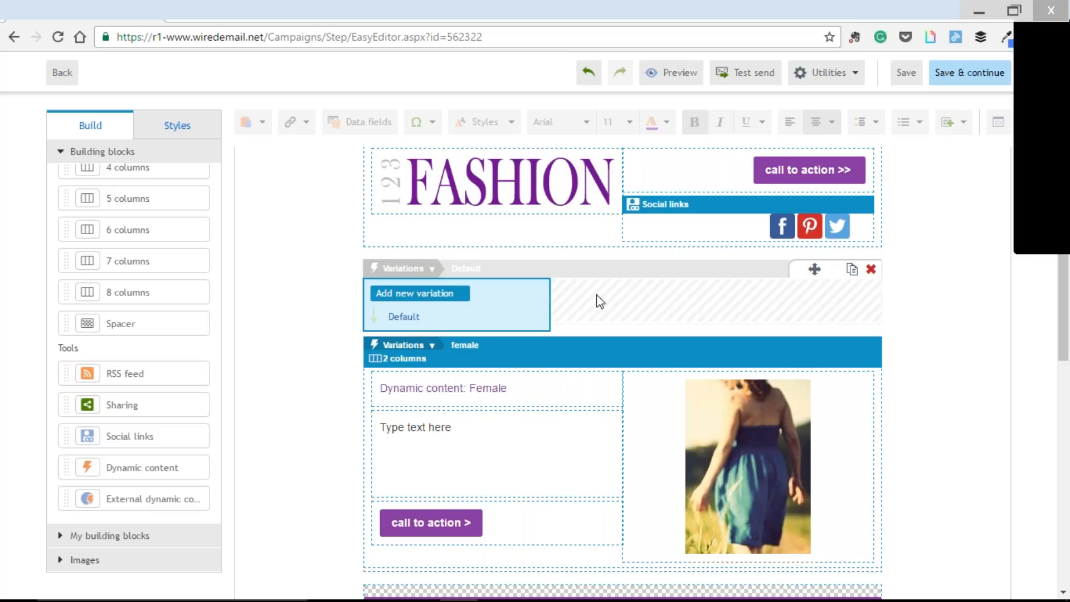
left_click(420, 293)
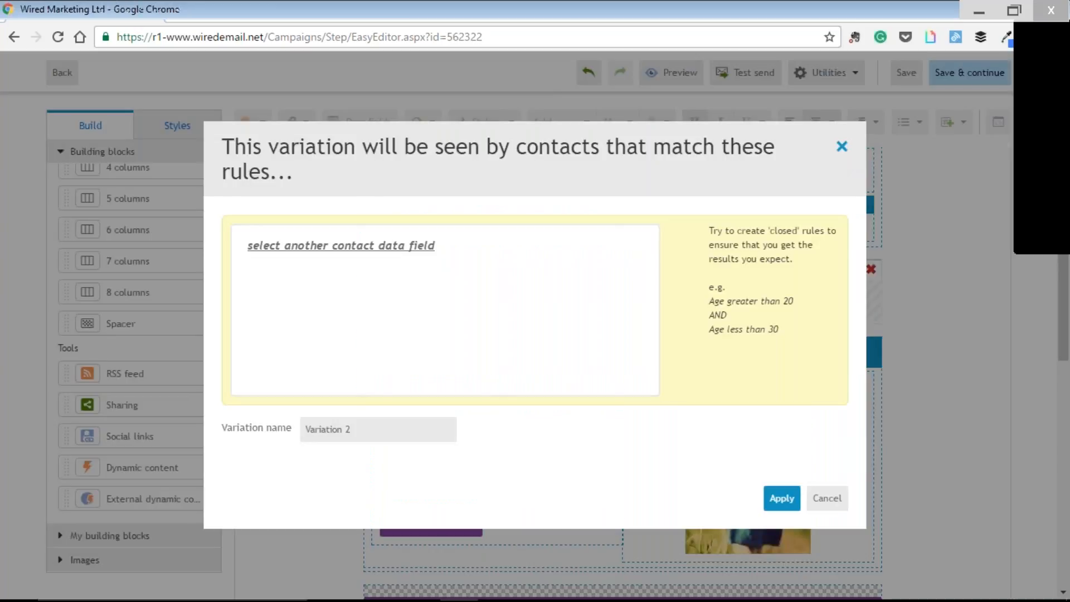
left_click(841, 146)
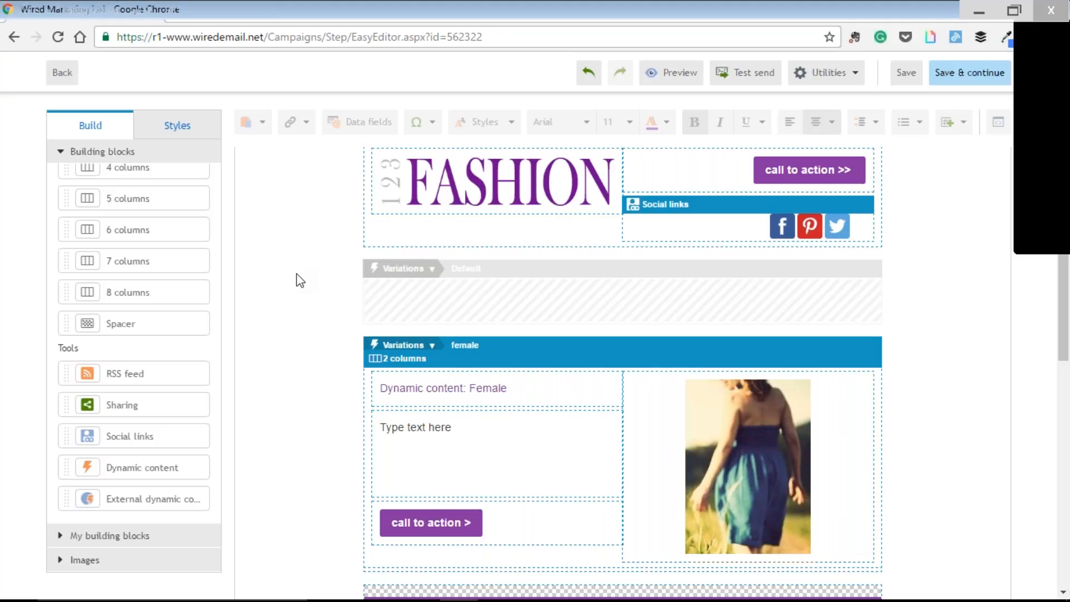
scroll(514, 342, "down", 1)
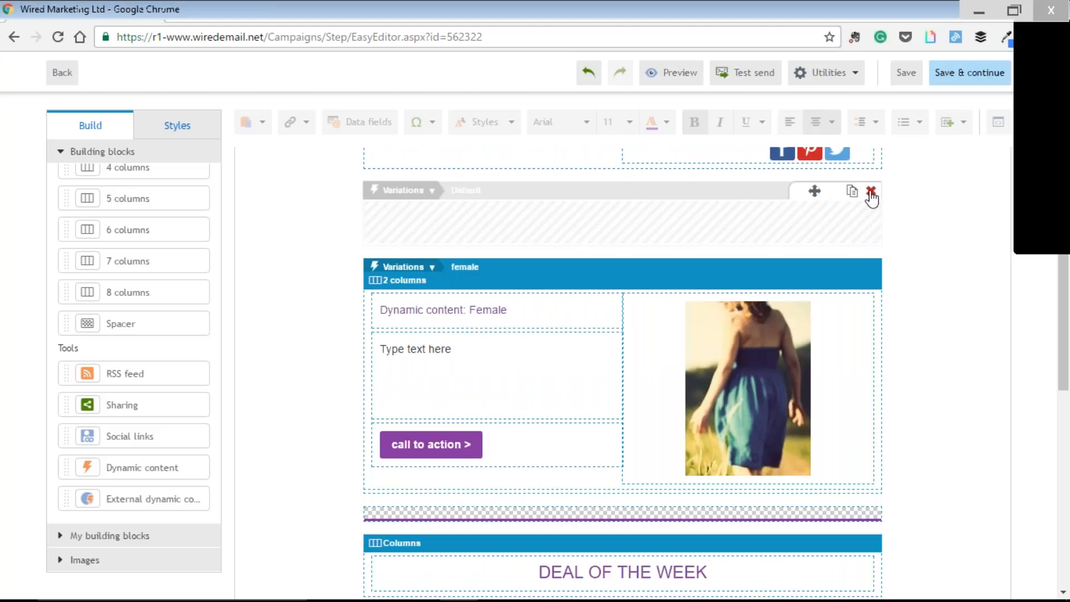
left_click(871, 191)
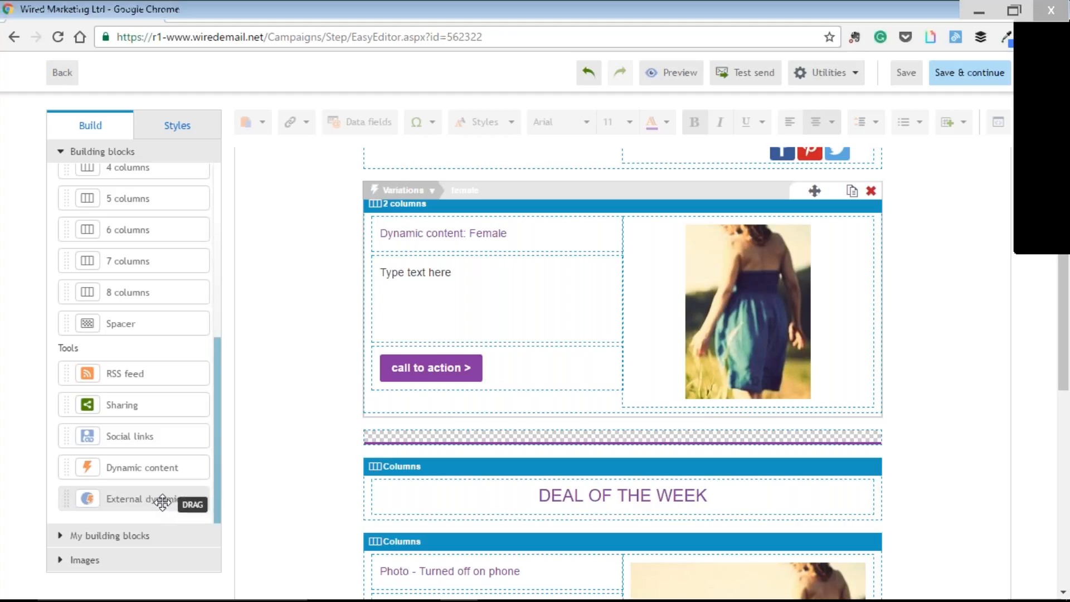
- Insert an external dynamic content block above the female variation, check it in the campaign preview, and delete it
left_click_drag(475, 185, 491, 186)
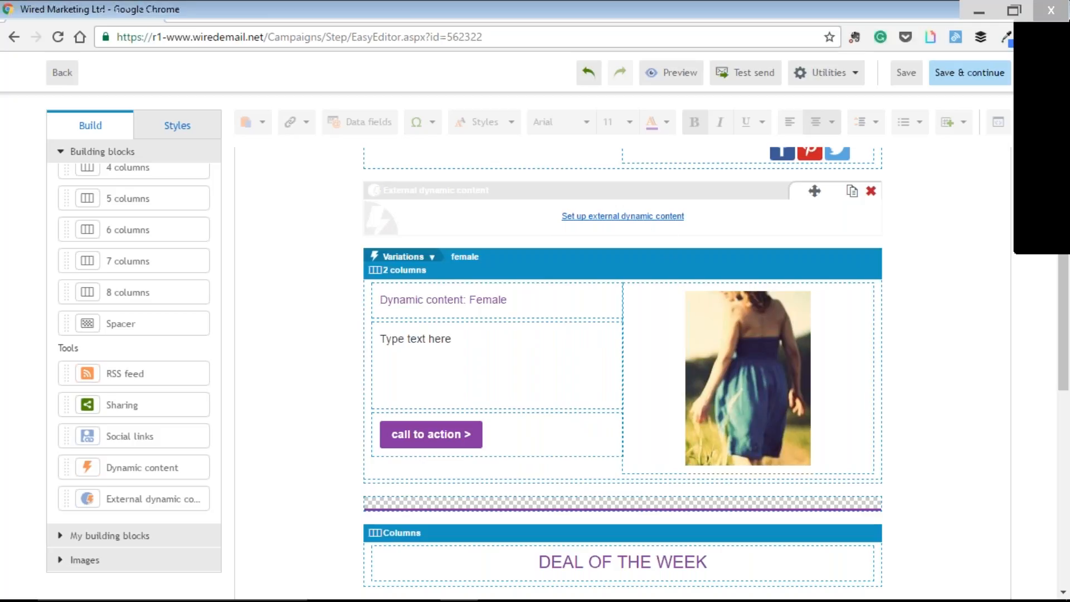
left_click(671, 73)
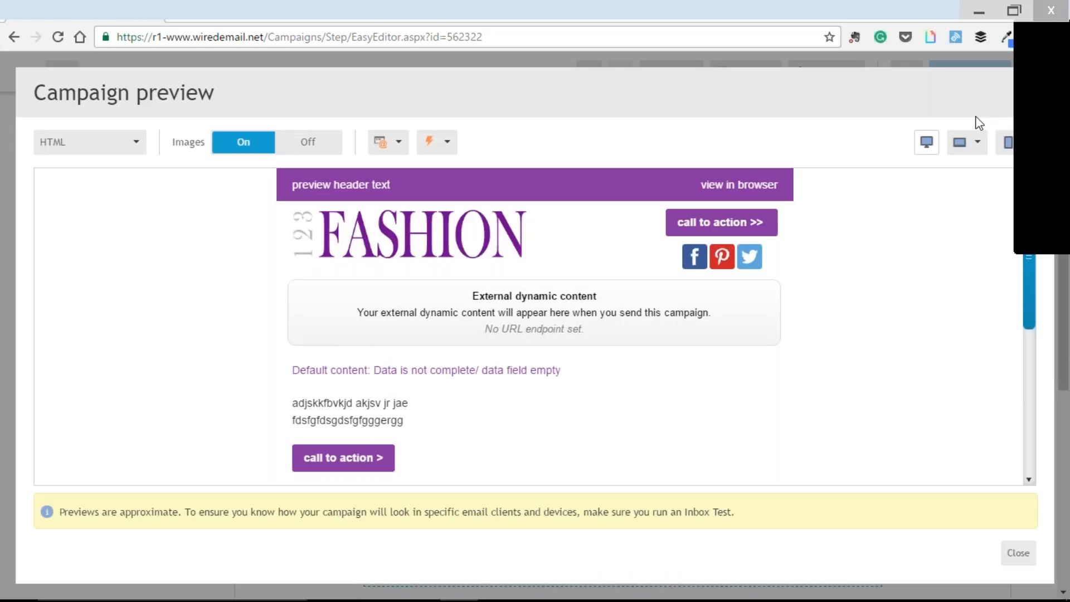
left_click(1037, 93)
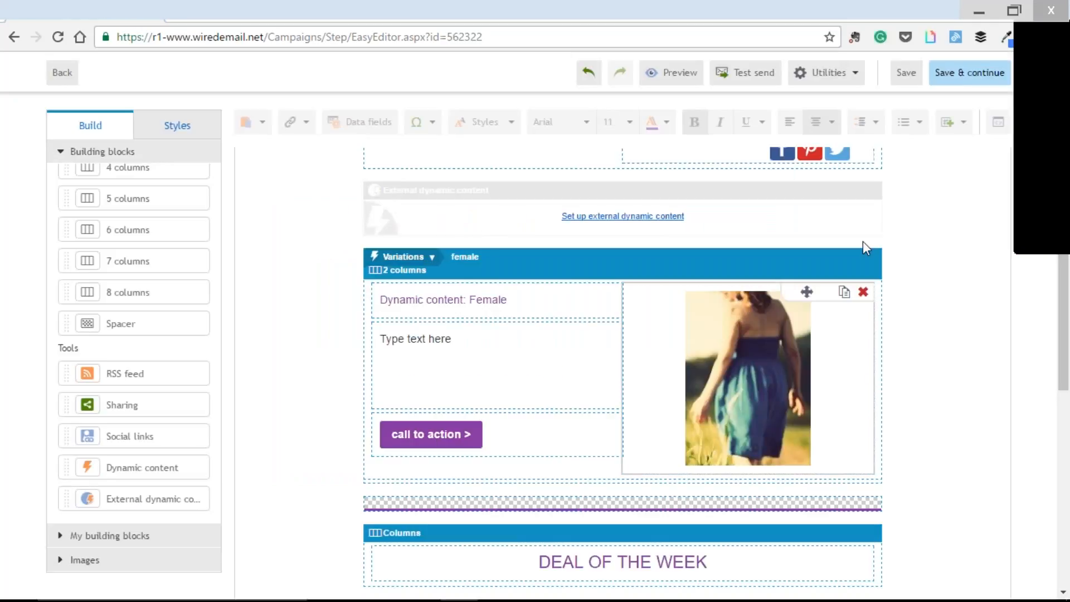
left_click(871, 190)
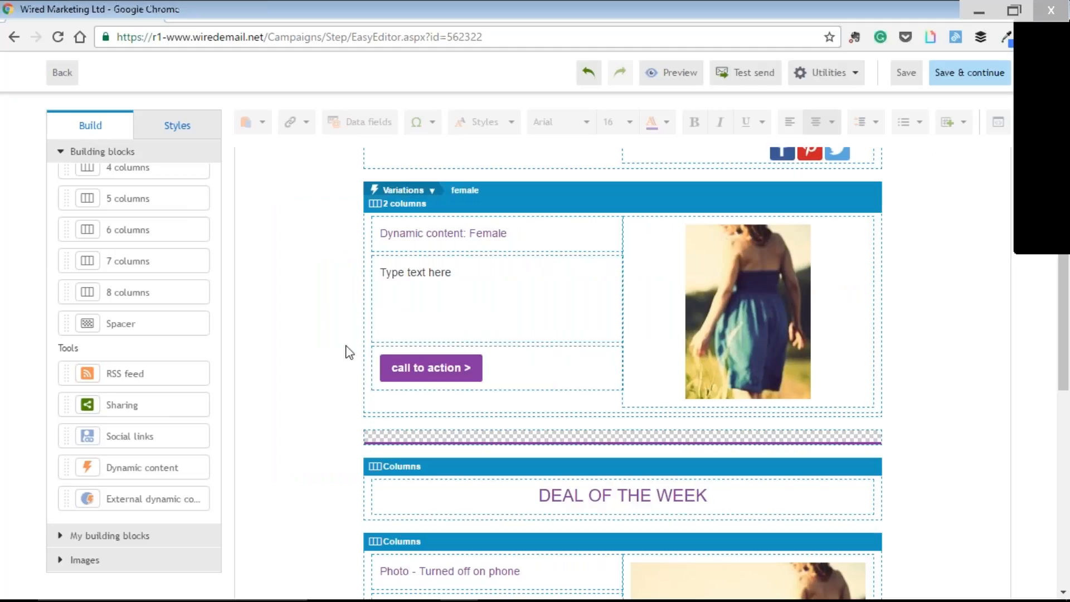
- Return to the campaign's setup details and enable dynamic content for the subject line only, not the from name
scroll(349, 352, "down", 3)
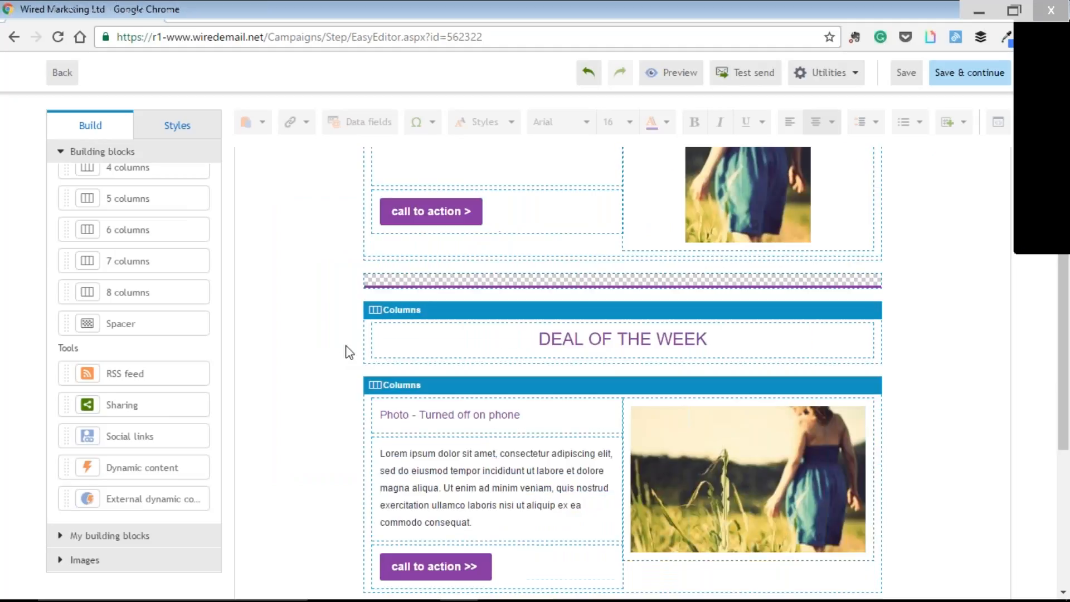
scroll(340, 347, "up", 4)
scroll(338, 333, "up", 5)
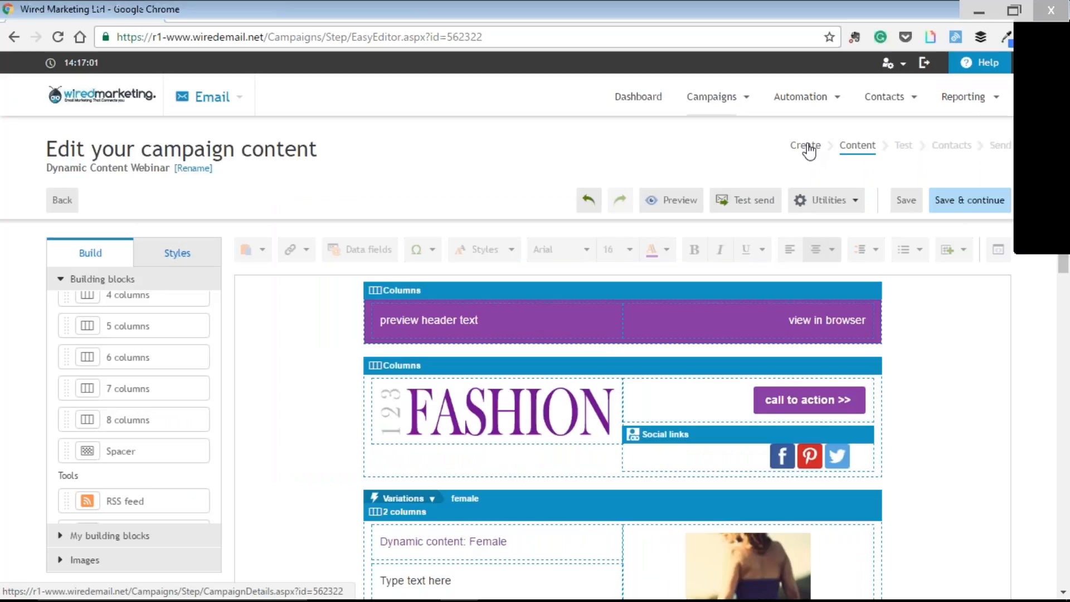
left_click(809, 146)
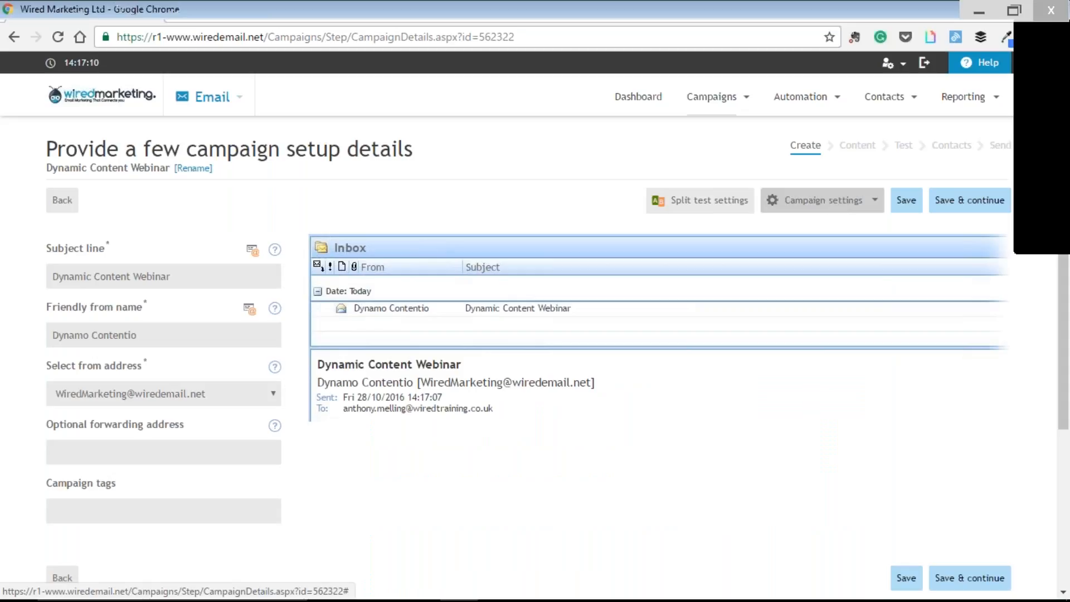
left_click(839, 202)
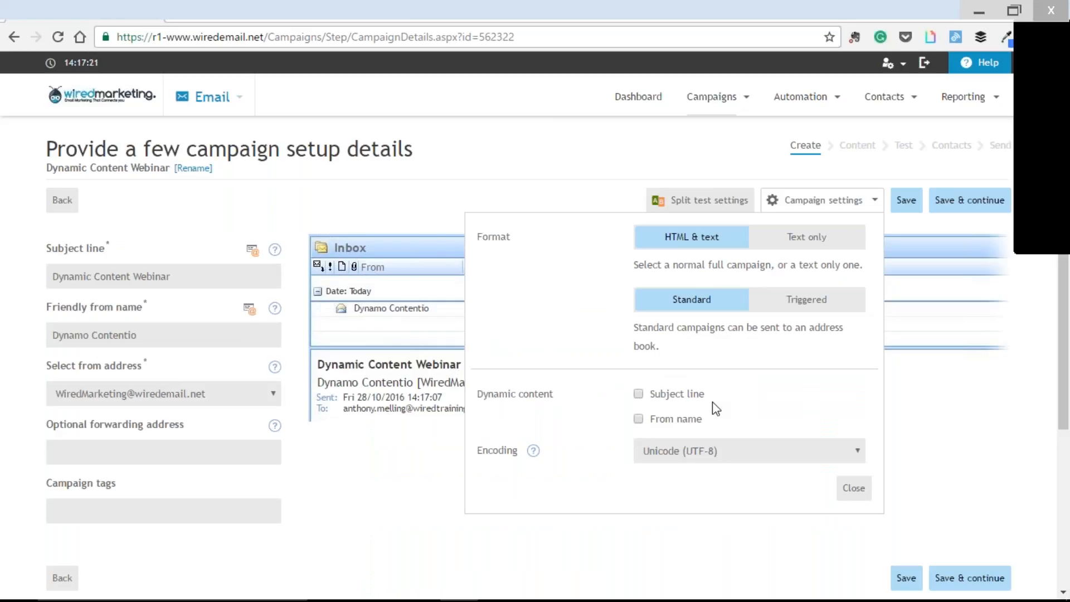
left_click(639, 394)
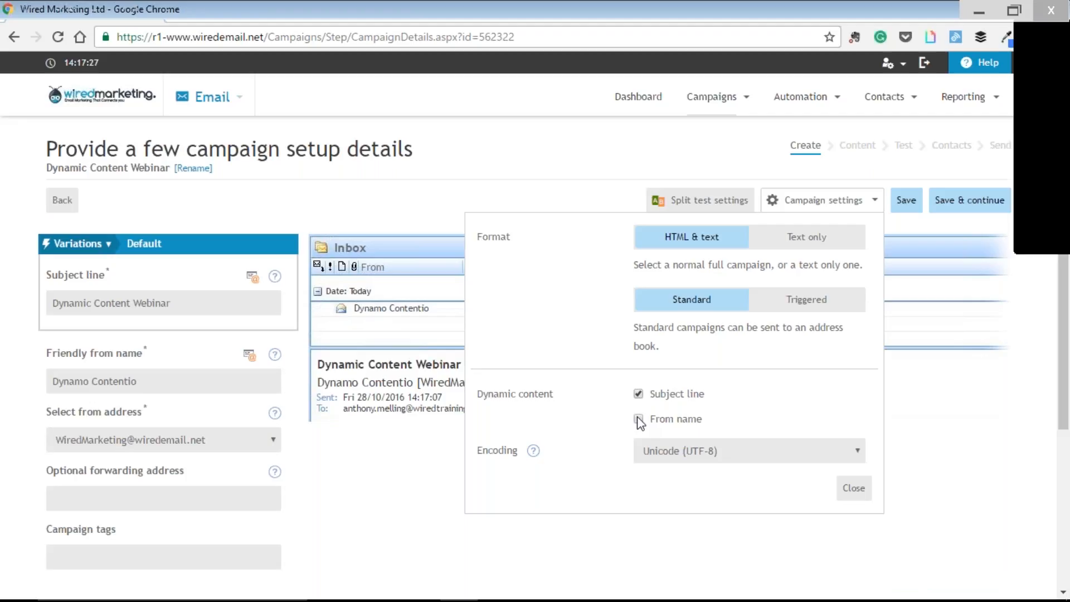
left_click(639, 420)
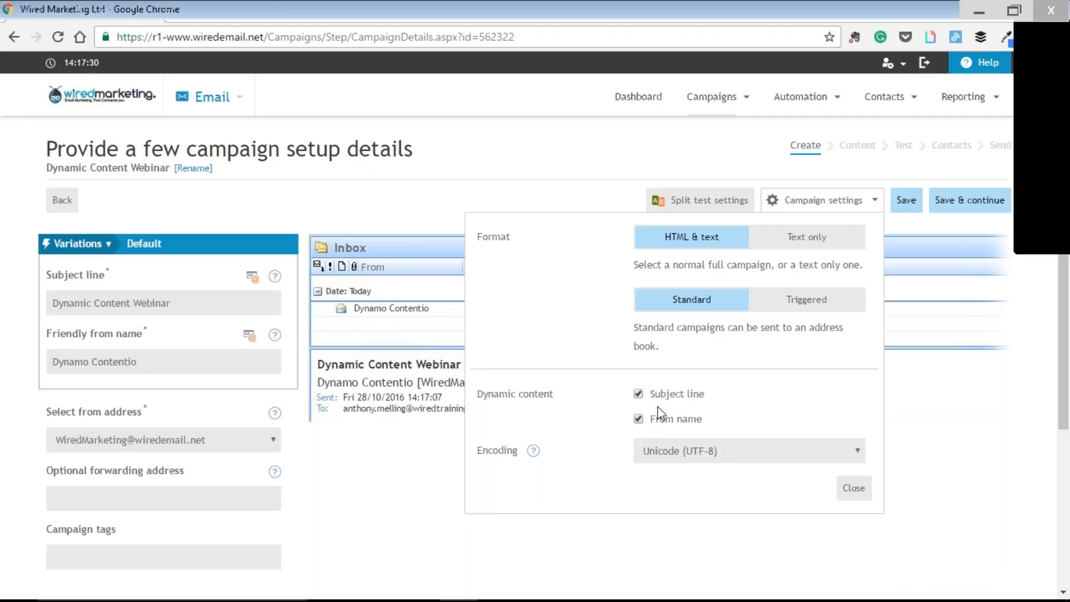
left_click(658, 418)
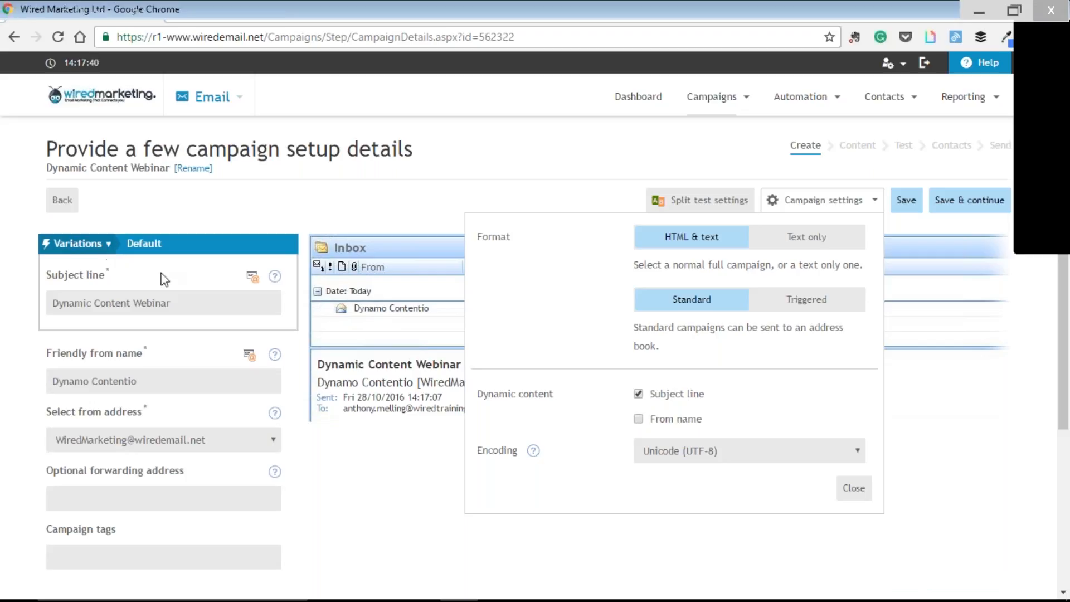
- Change the default variation's subject line to "Dynamic Content Webinar: Default"
left_click(181, 303)
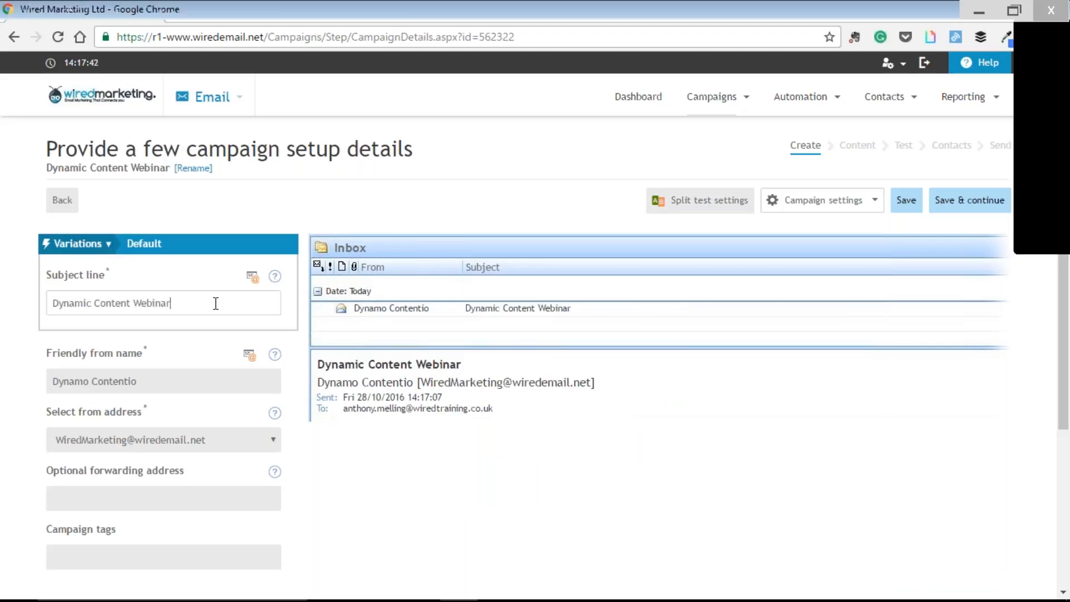
left_click(203, 302)
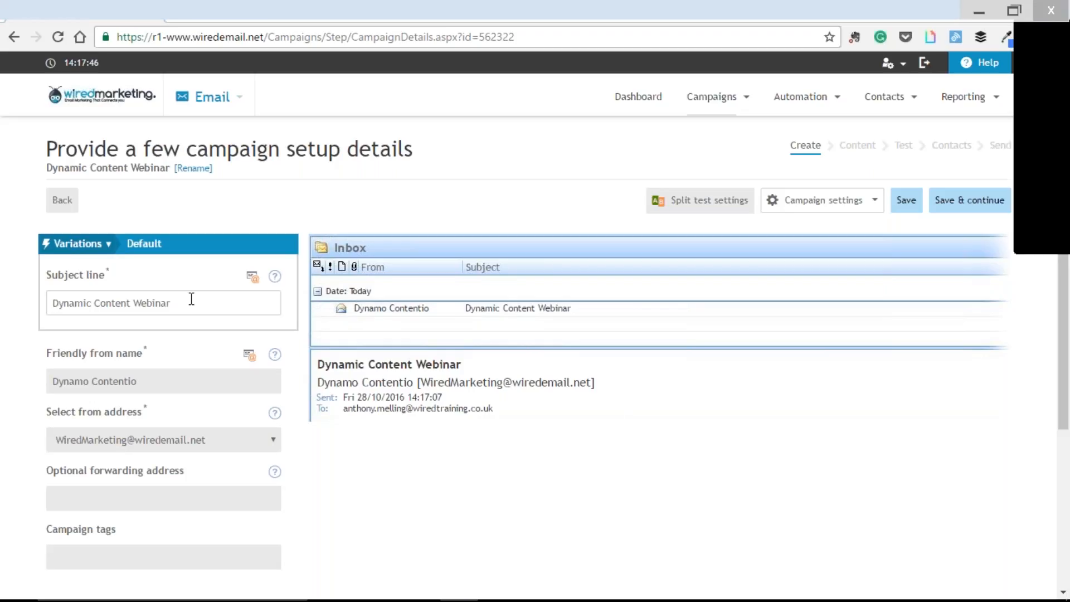
type(": Default")
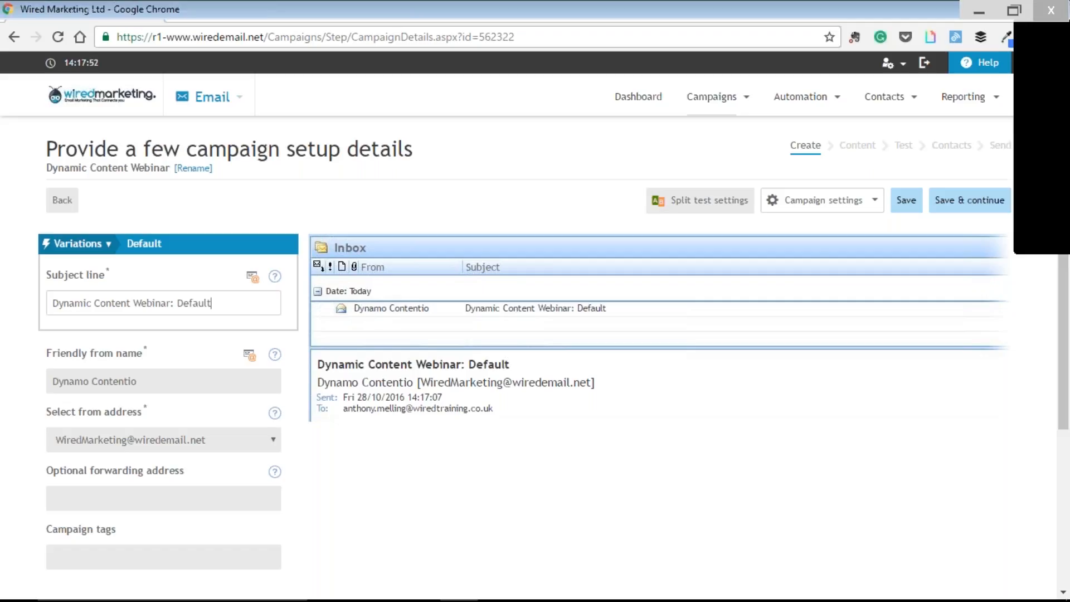
- Start a new subject line variation with the rule that the GENDER data field must be equal to "male"
left_click(110, 246)
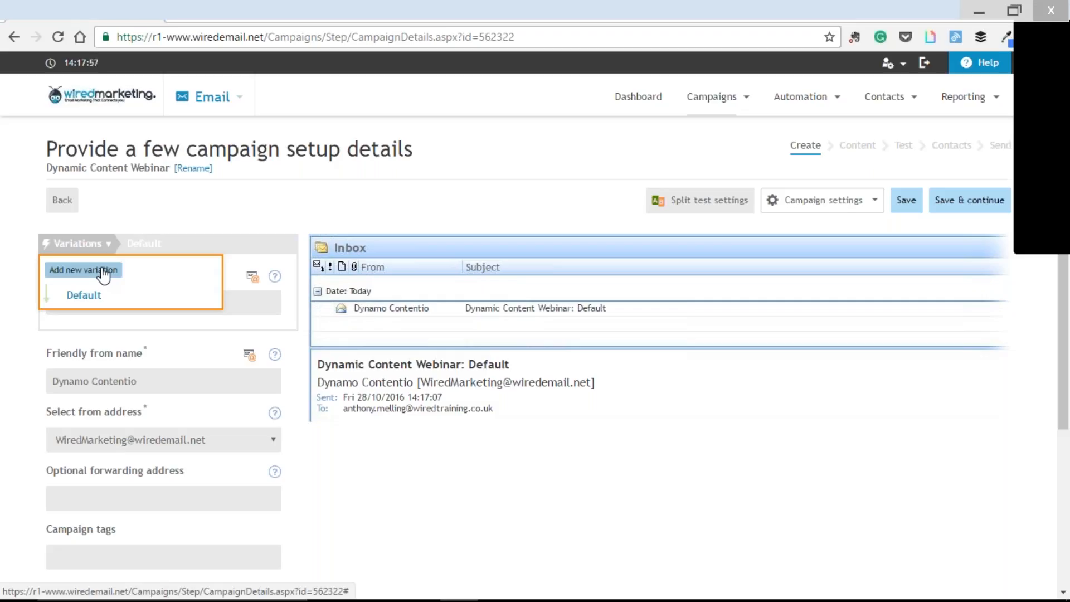
left_click(104, 272)
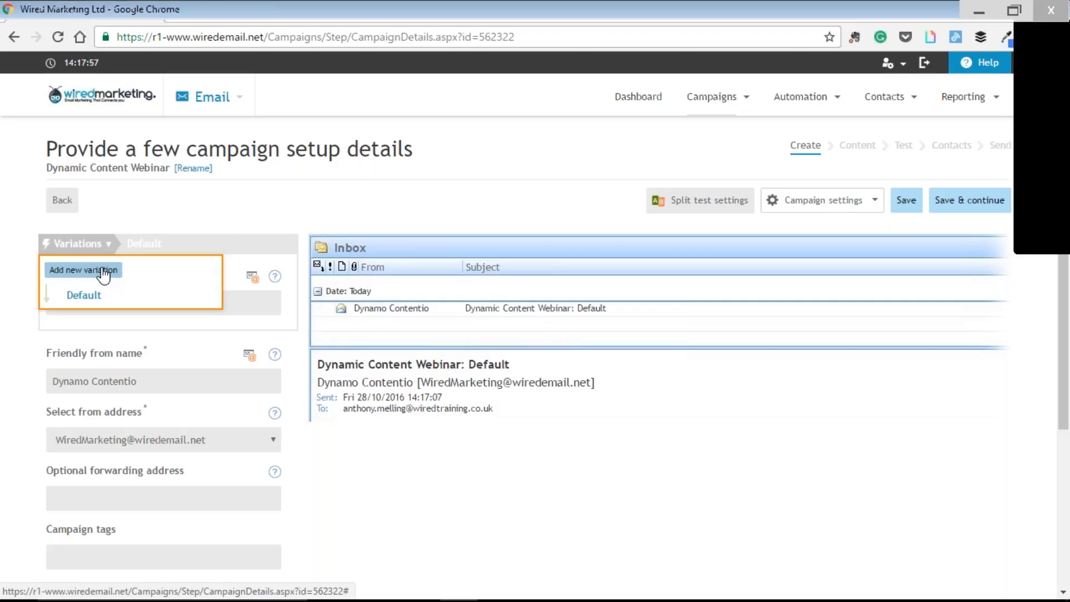
left_click(103, 273)
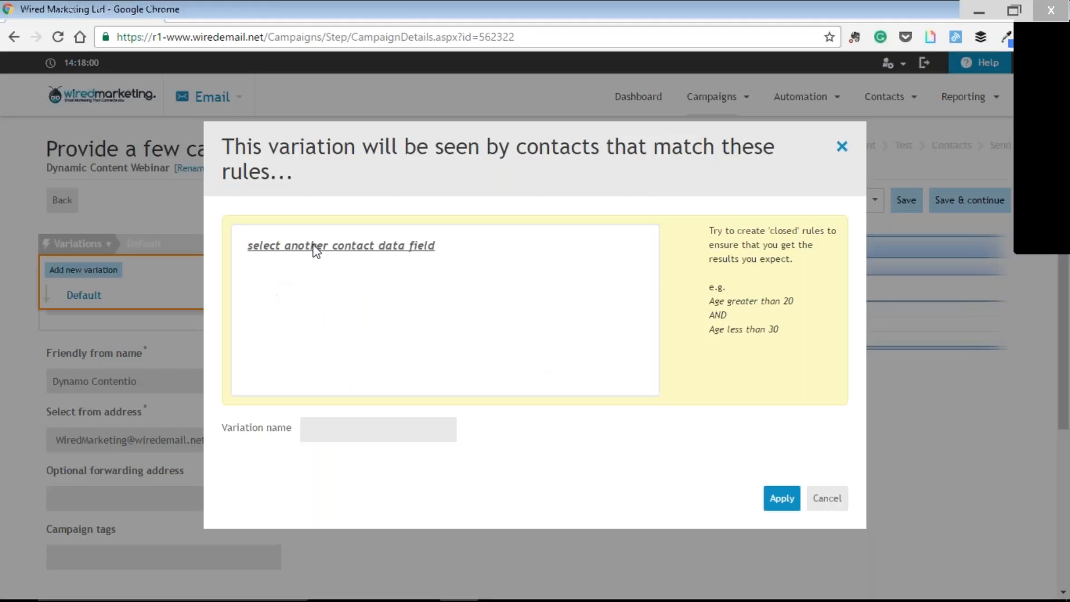
left_click(316, 247)
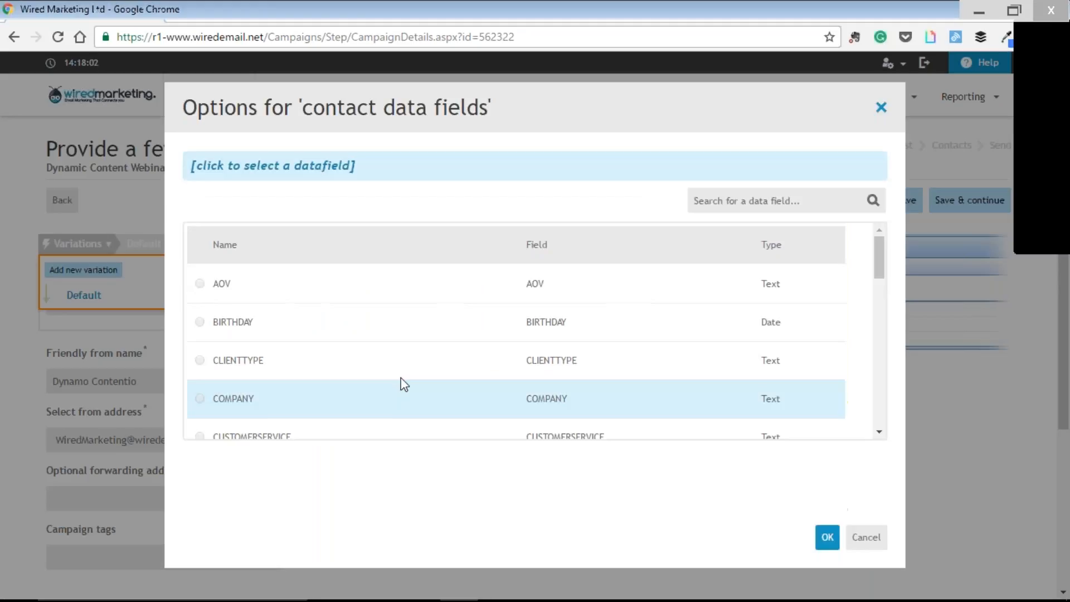
scroll(346, 334, "down", 5)
scroll(341, 404, "up", 3)
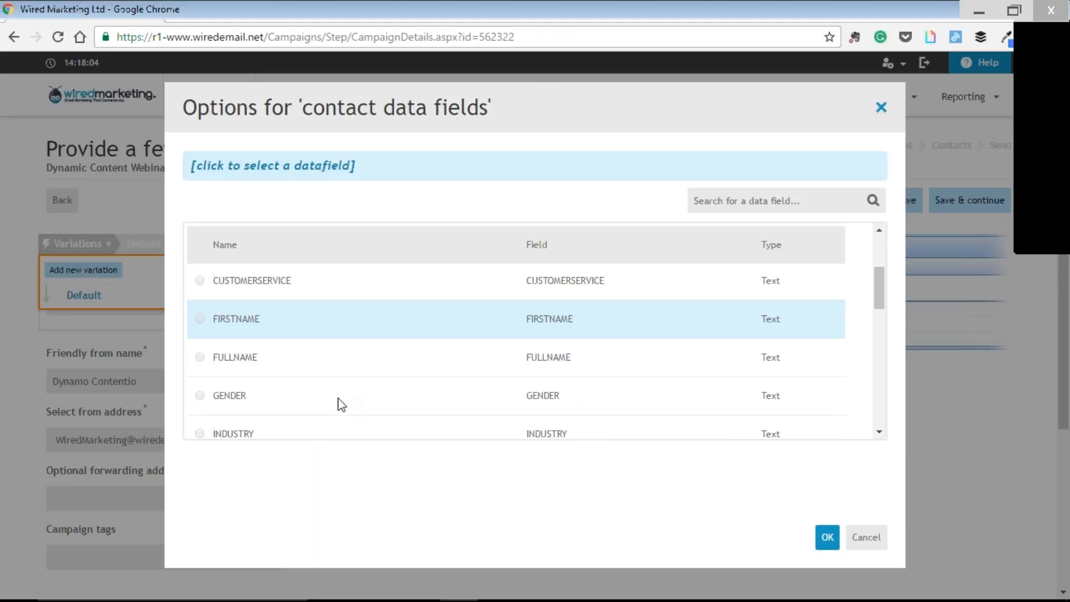
left_click(341, 397)
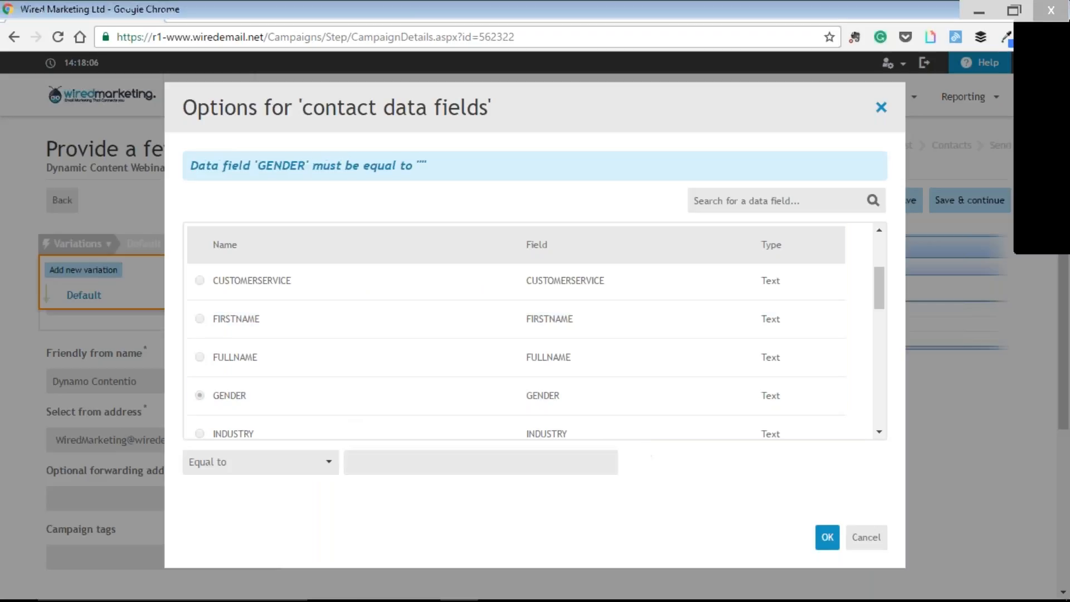
left_click(480, 470)
type("male")
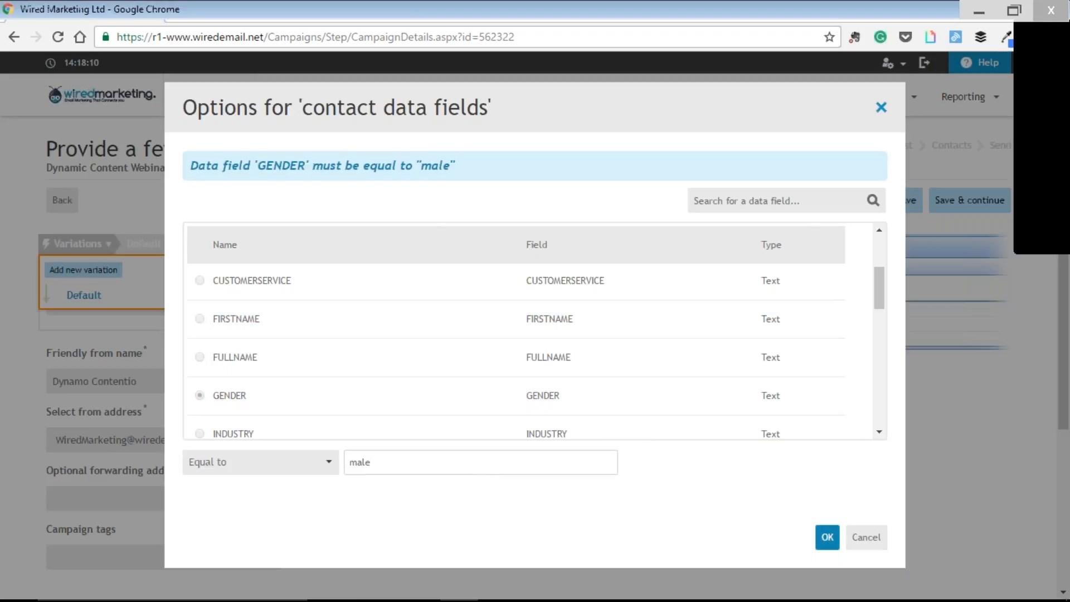
left_click(827, 537)
- Name the new variation "male" and apply its rules
left_click(397, 420)
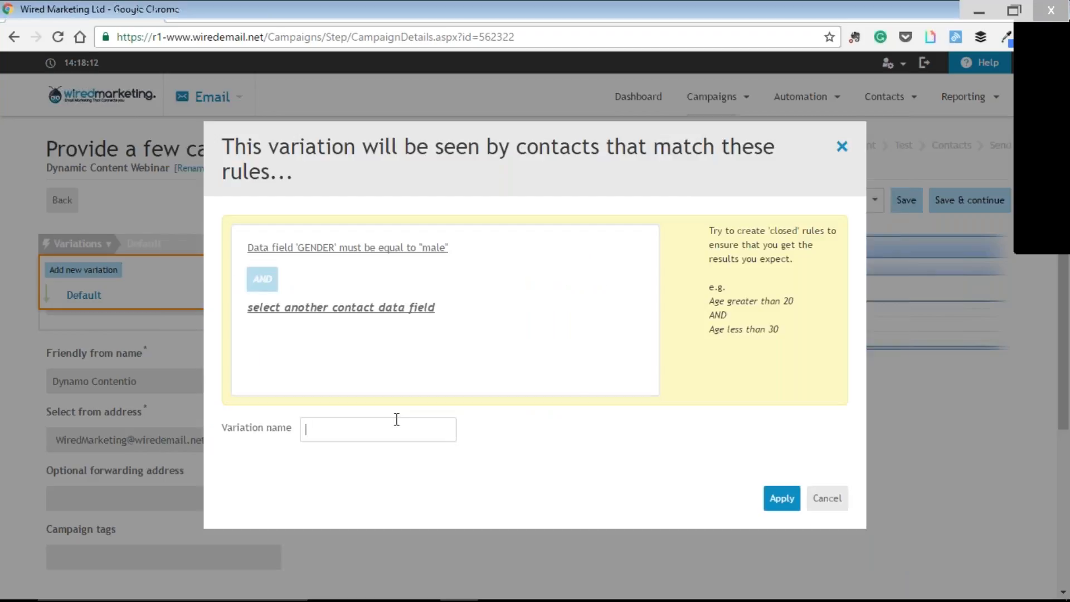
type("male")
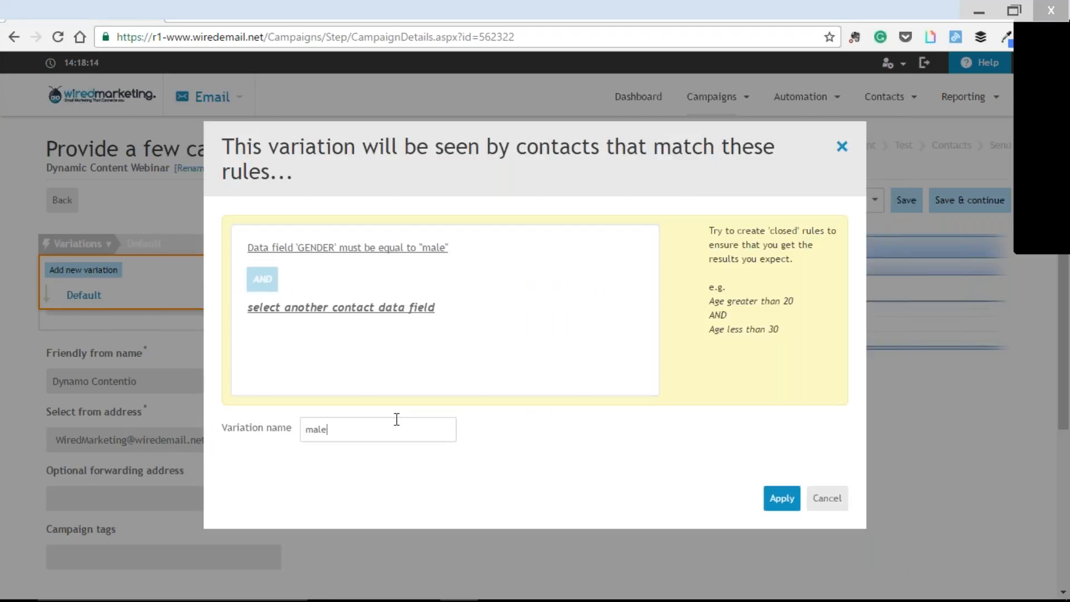
key("Return")
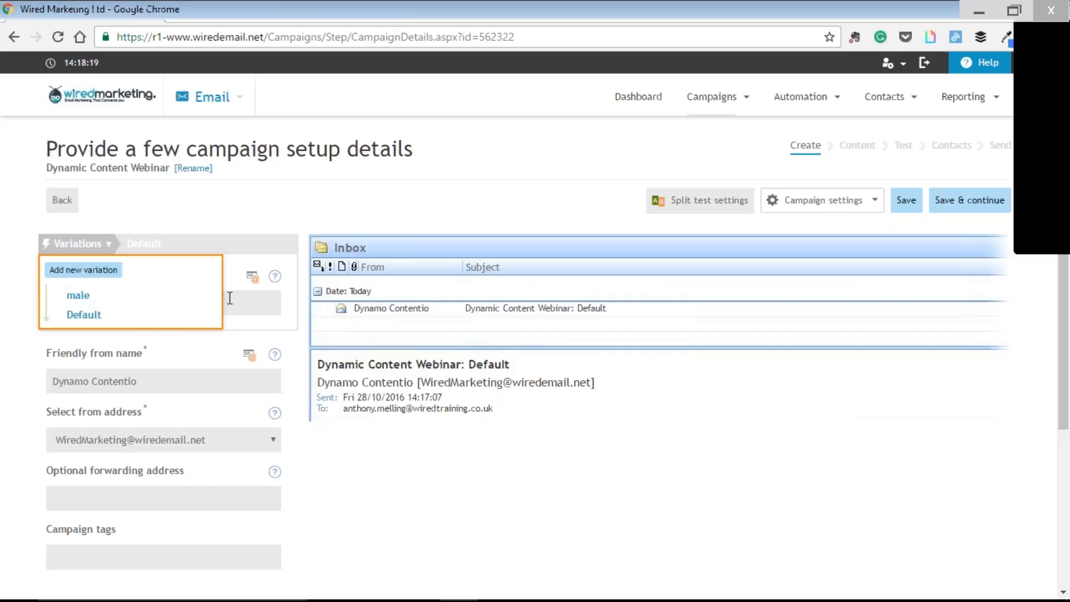
- Change the male variation's subject line to "Dynamic Content Webinar: Male"
left_click(106, 244)
left_click(86, 244)
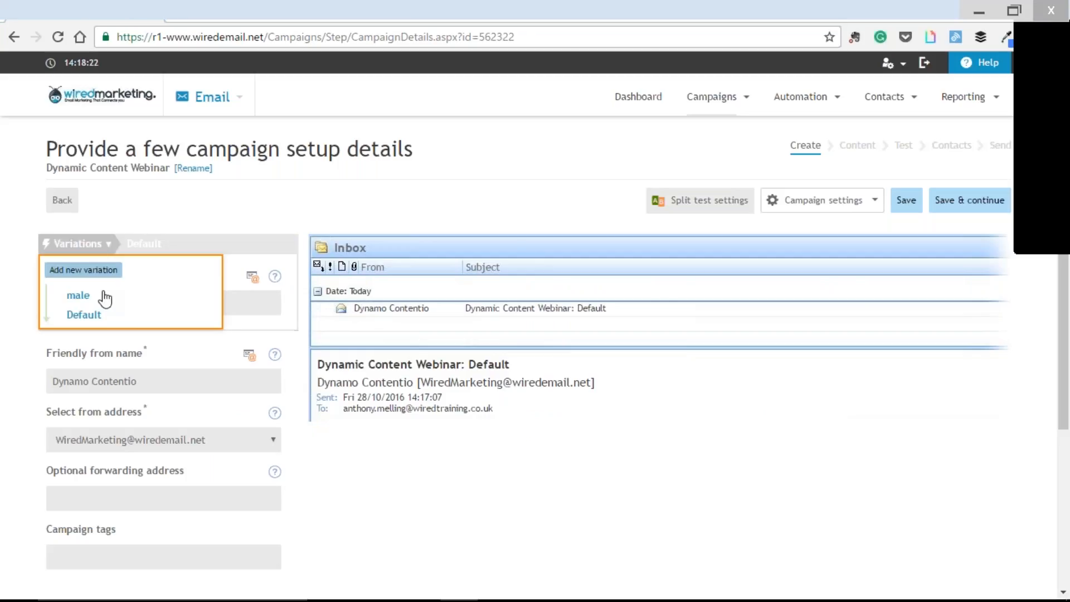
left_click(103, 298)
left_click_drag(219, 303, 177, 303)
type("Mal")
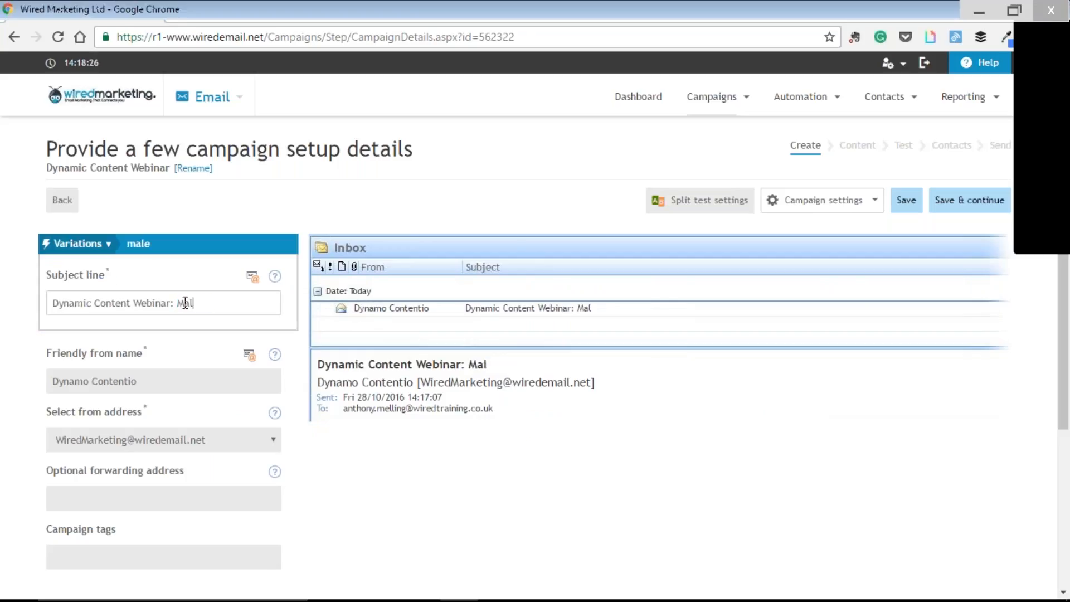
type("e")
- Start another subject line variation with the rule that the GENDER data field must be equal to "female"
left_click(89, 244)
left_click(85, 271)
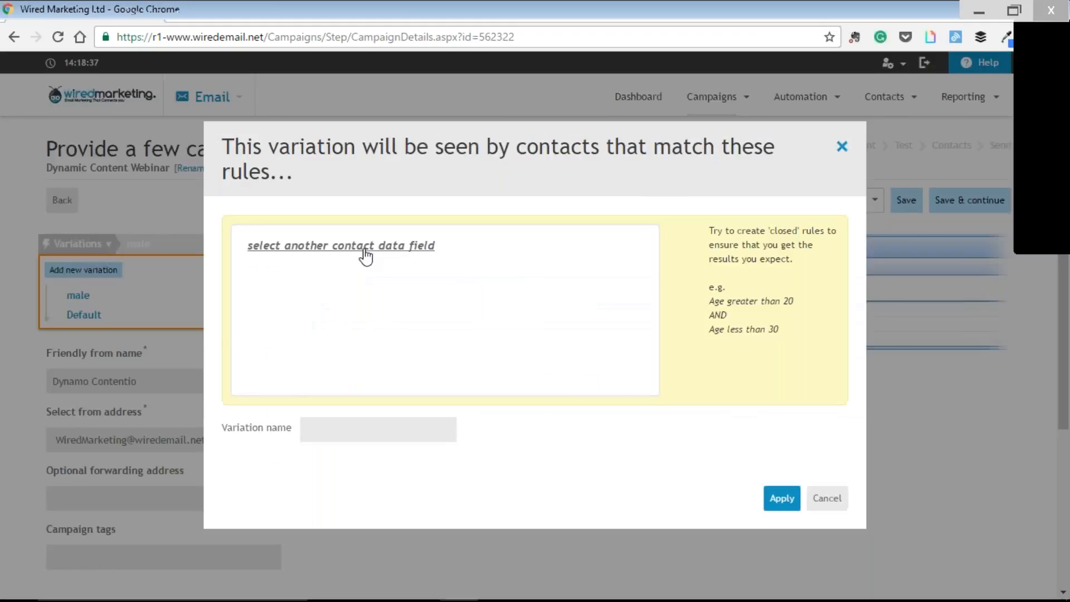
left_click(363, 251)
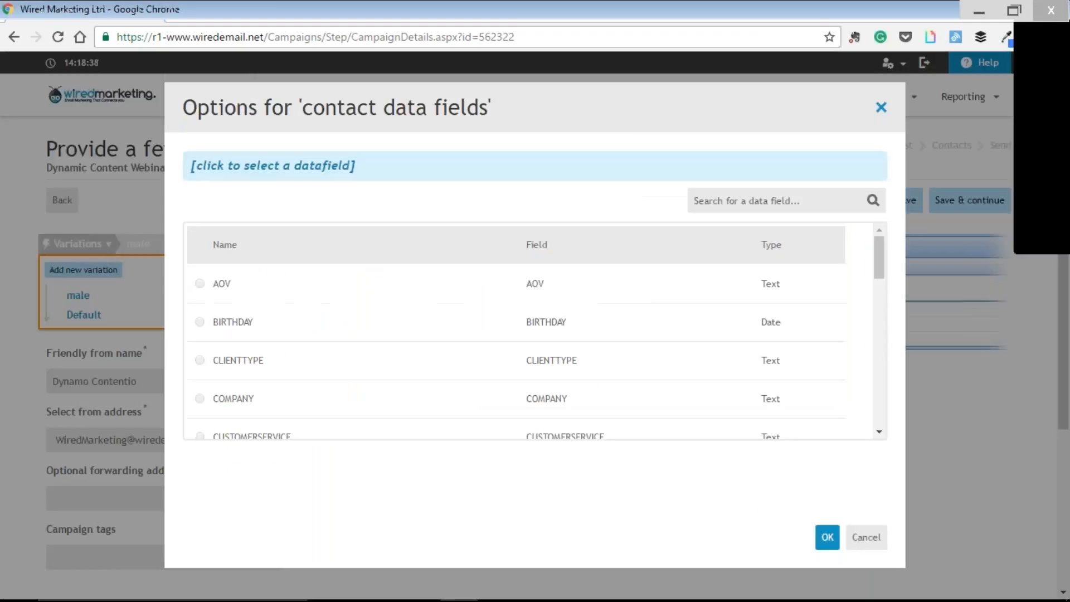
scroll(365, 380, "down", 5)
scroll(359, 374, "down", 3)
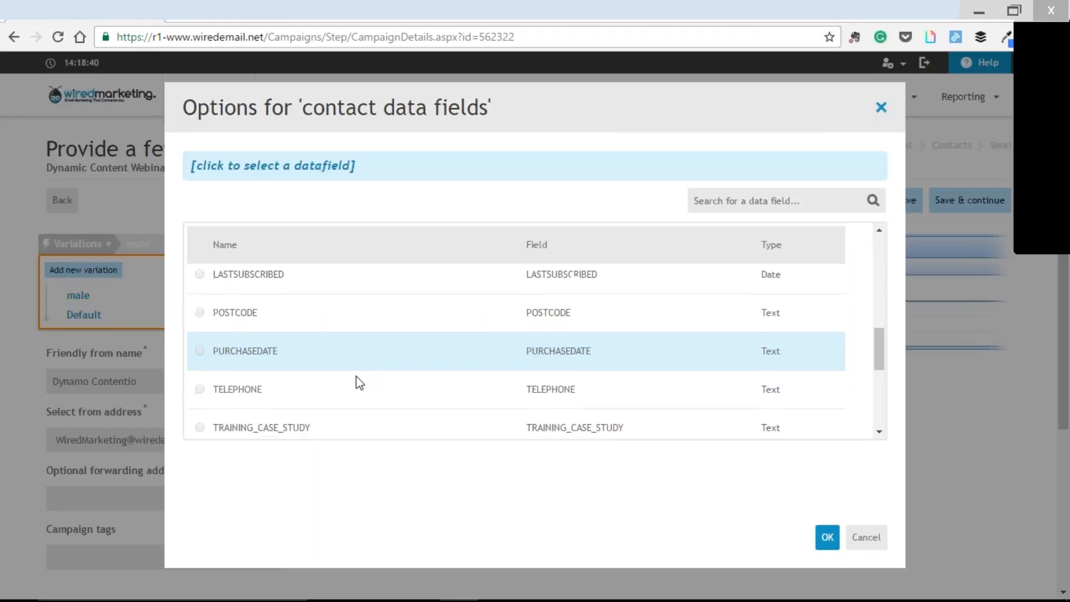
scroll(359, 368, "up", 3)
scroll(360, 368, "up", 2)
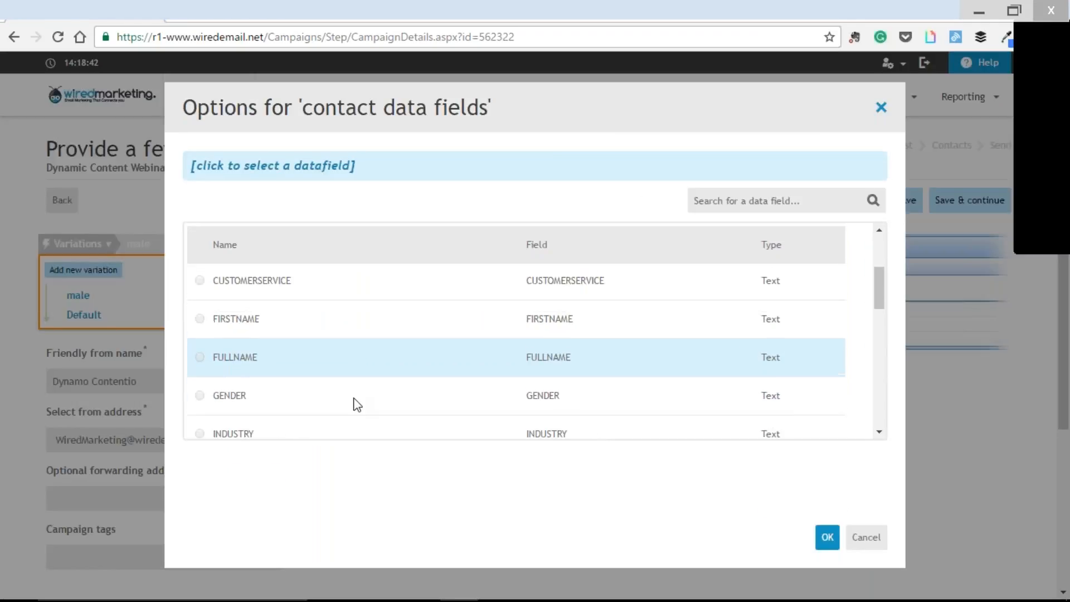
left_click(353, 397)
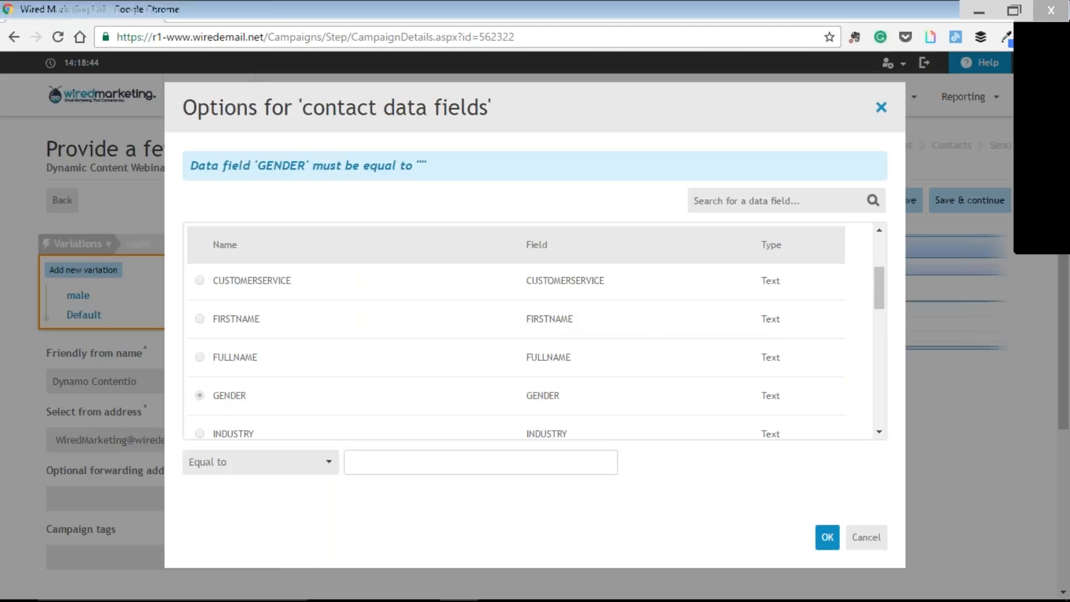
type("female")
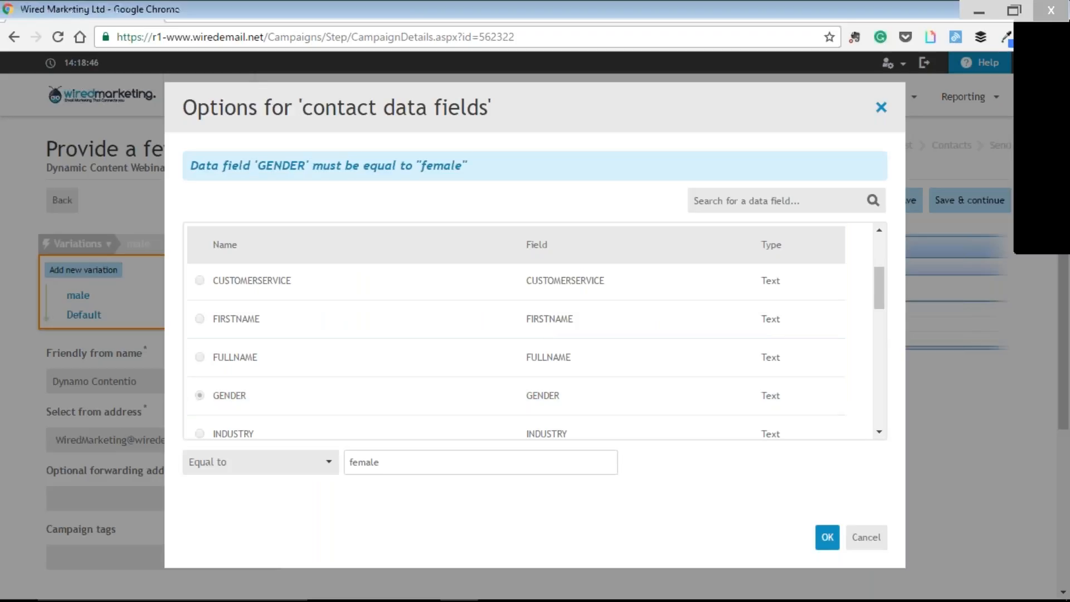
key("Return")
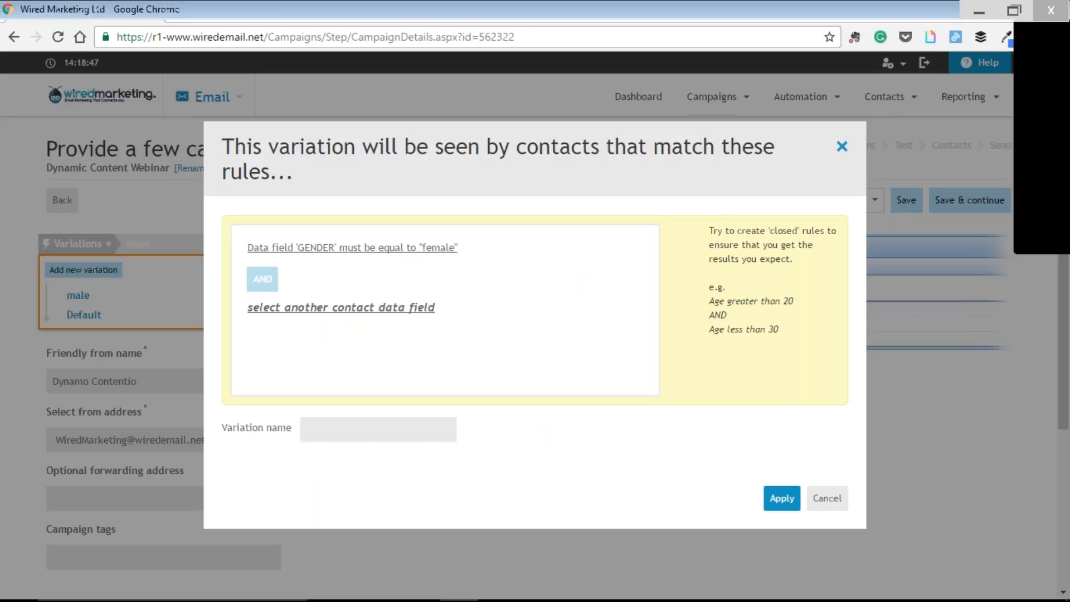
- Name the second variation "female" and apply its rules
left_click(412, 430)
type("female")
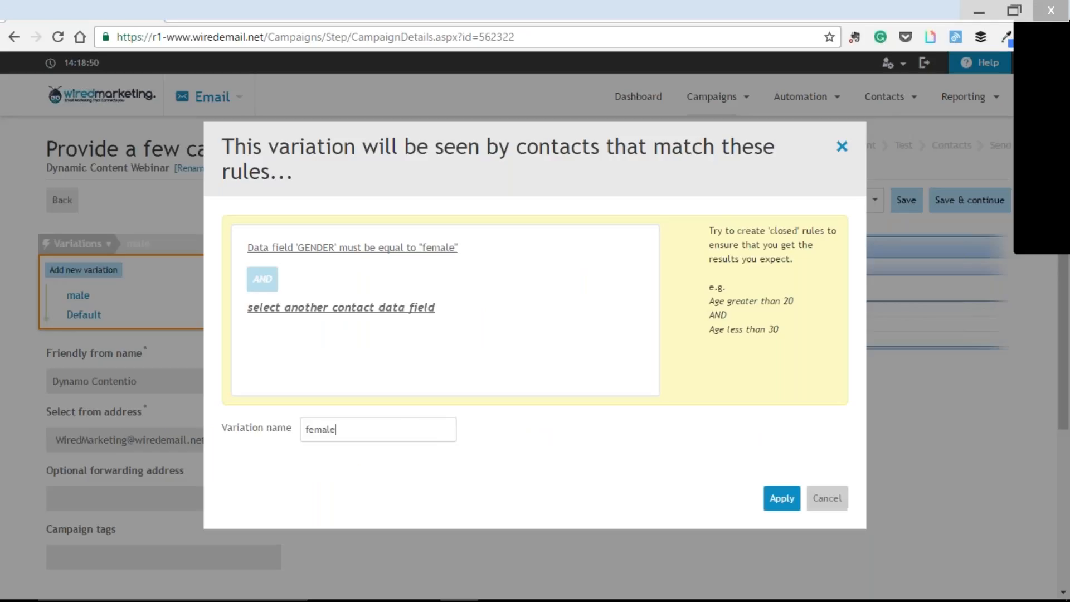
key("Return")
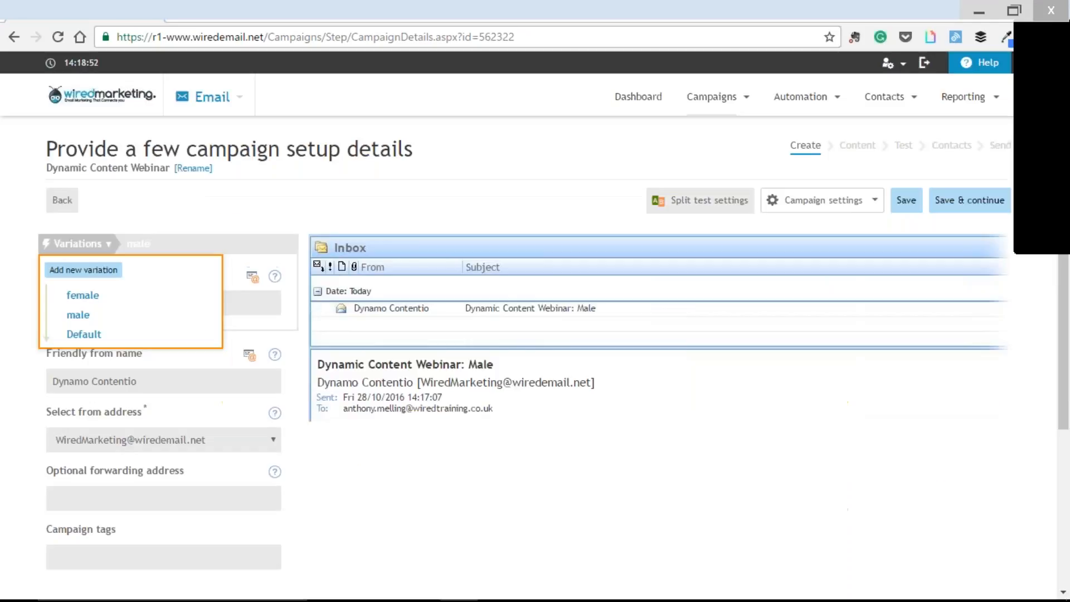
- Change the female variation's subject line to "Dynamic Content Webinar: female"
left_click(82, 295)
left_click(185, 303)
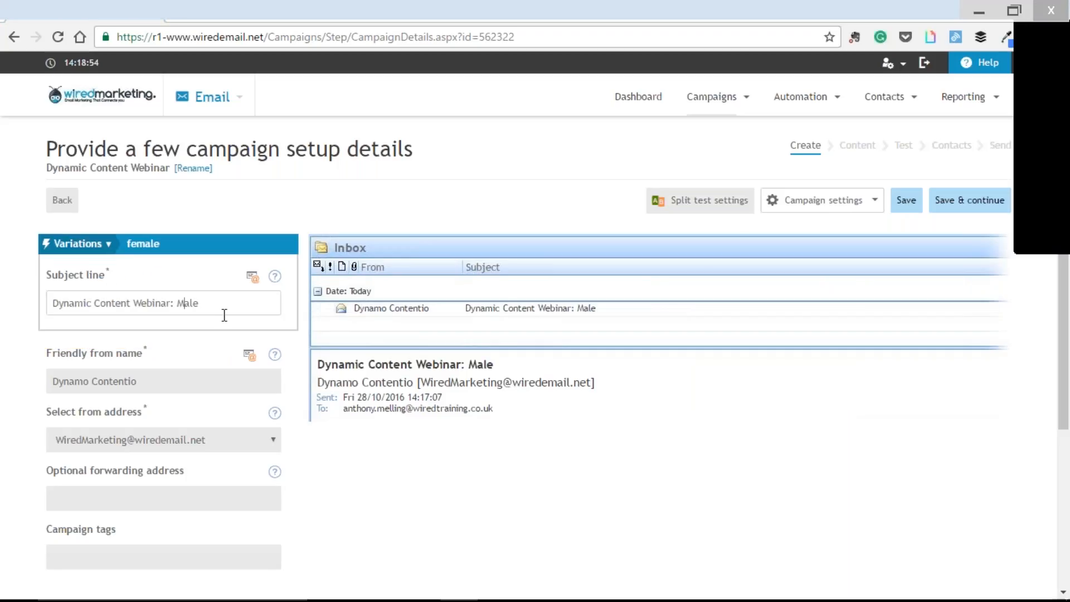
key("BackSpace")
type("fem")
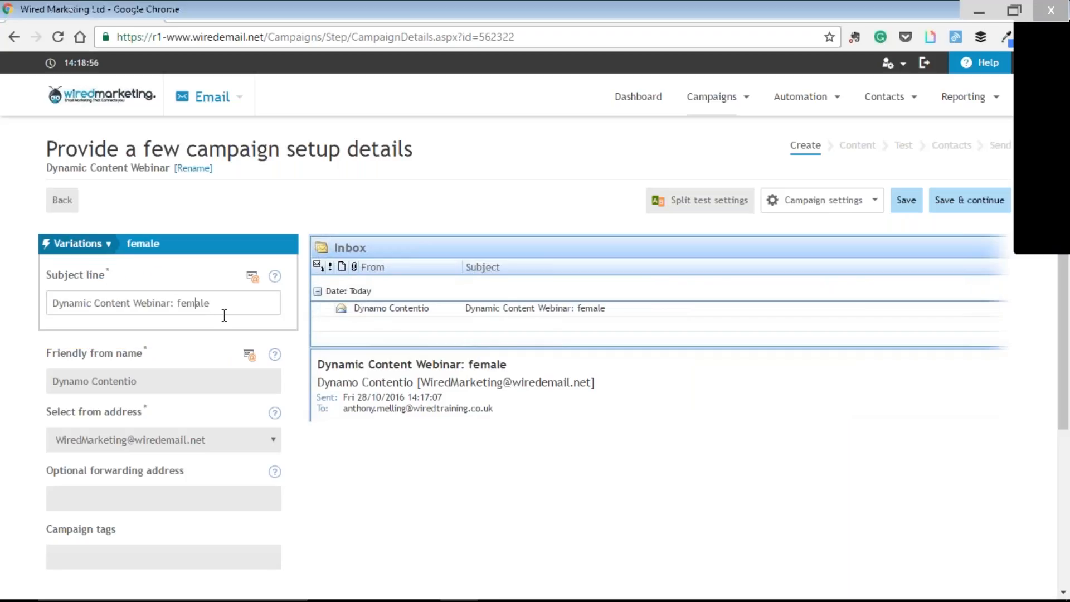
type("ale")
key("BackSpace")
key("BackSpace")
key("BackSpace")
- Go to the campaign's content step, save the email and preview its default content in desktop view
left_click(860, 150)
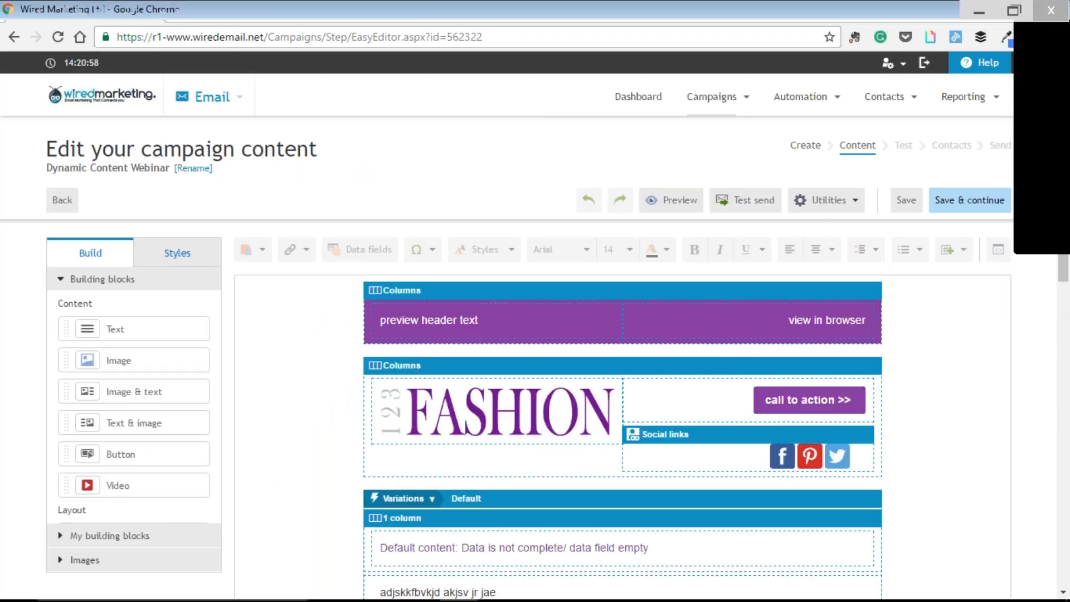
left_click(672, 199)
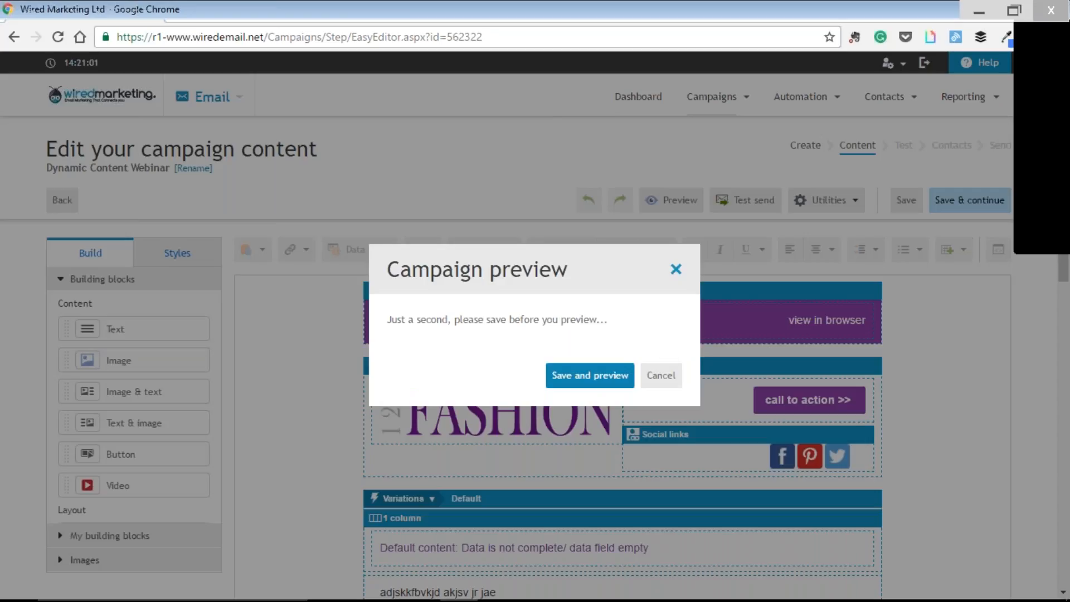
key("Return")
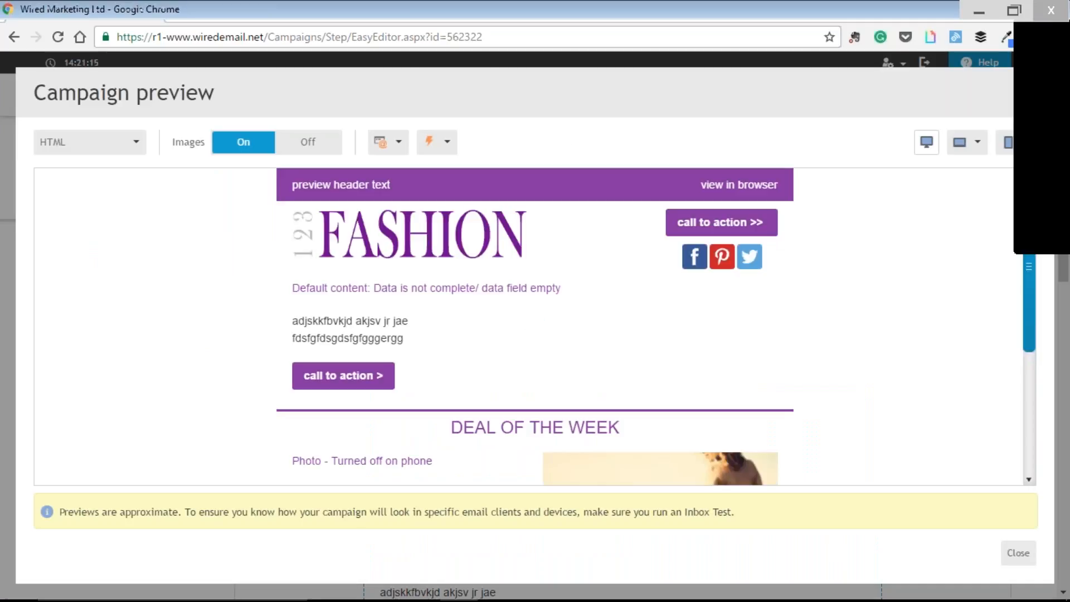
scroll(596, 245, "down", 1)
scroll(596, 246, "down", 1)
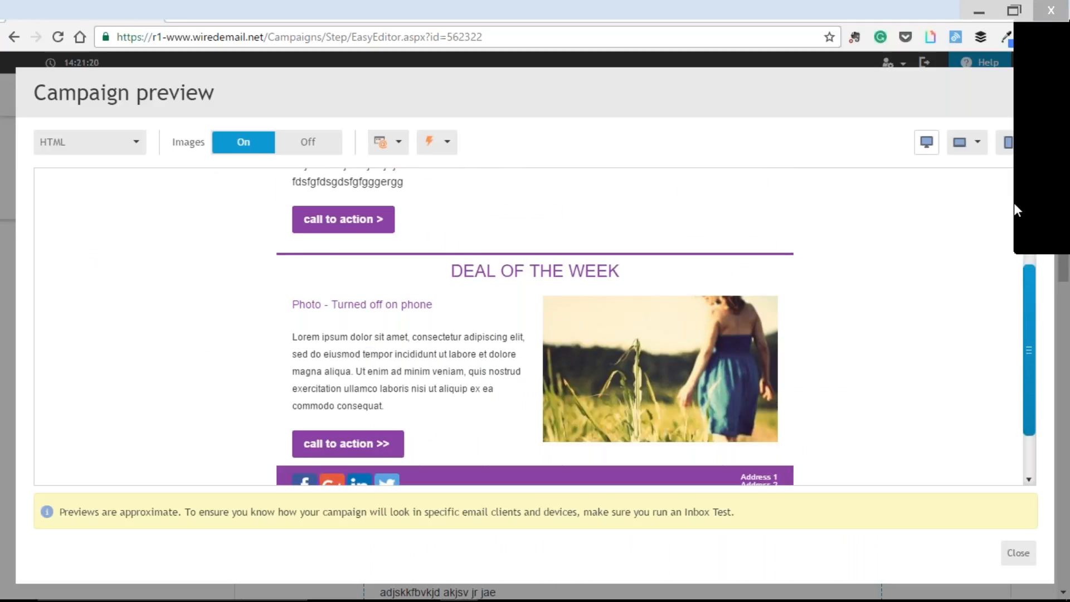
- Switch the campaign preview to the landscape phone view and examine the email's layout from the header to the deal of the week image
left_click(977, 142)
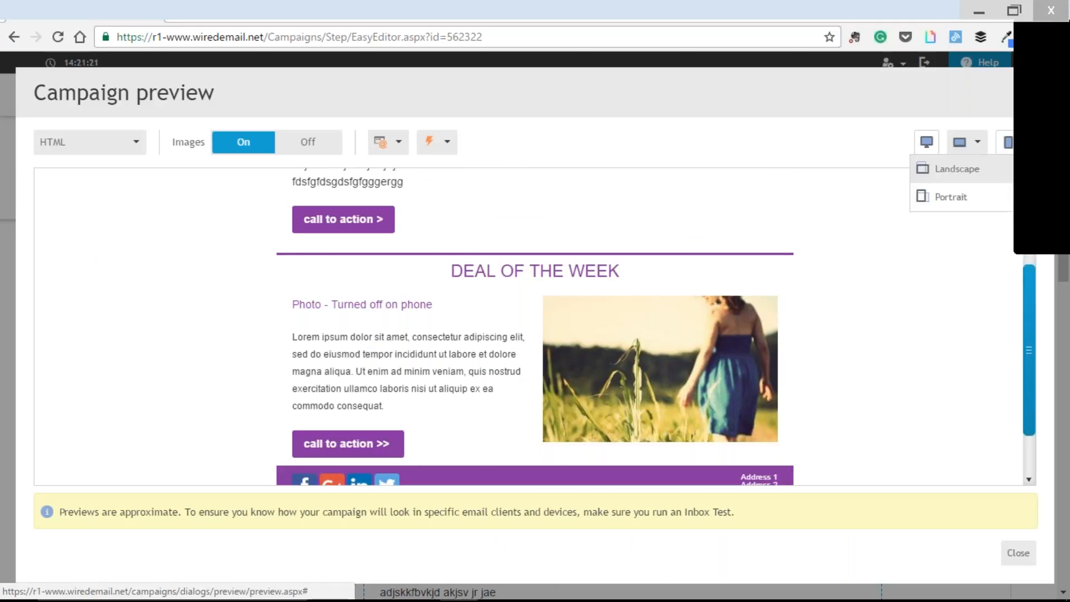
left_click(959, 168)
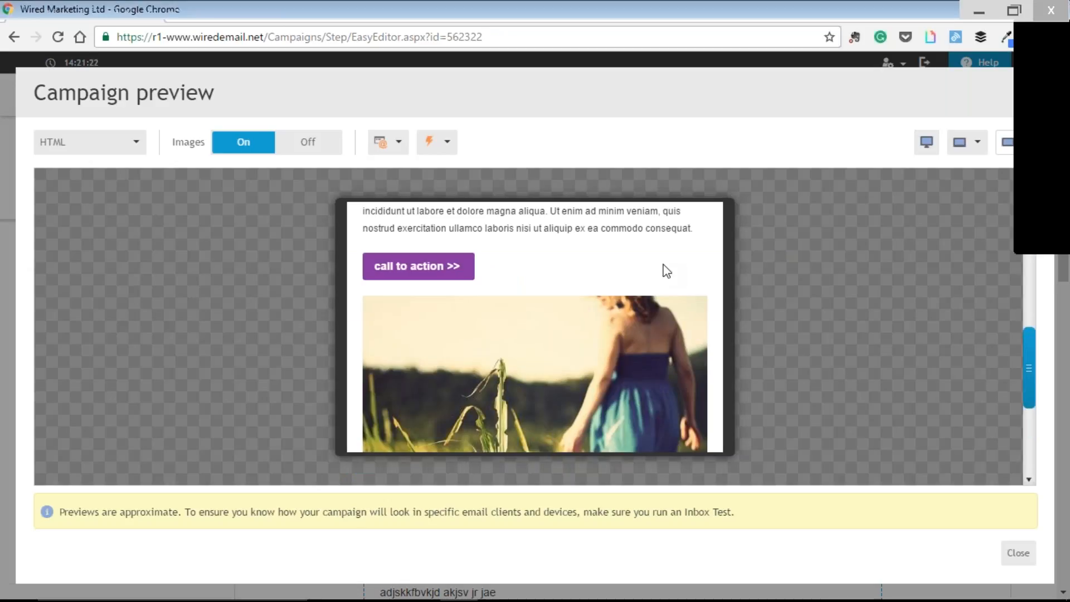
scroll(667, 272, "up", 10)
scroll(675, 276, "down", 5)
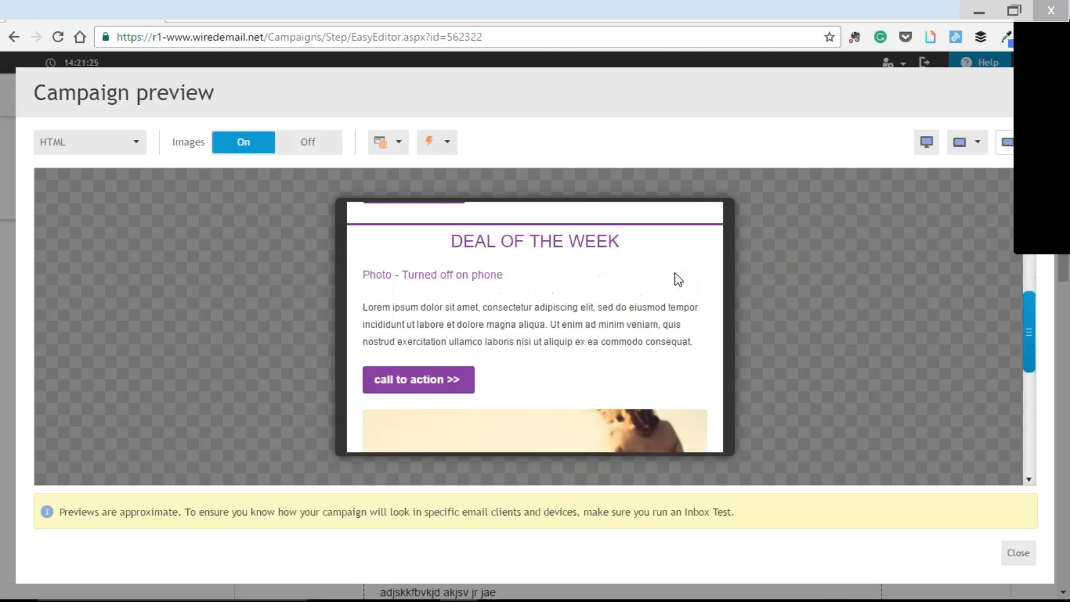
scroll(678, 278, "down", 8)
scroll(675, 274, "up", 7)
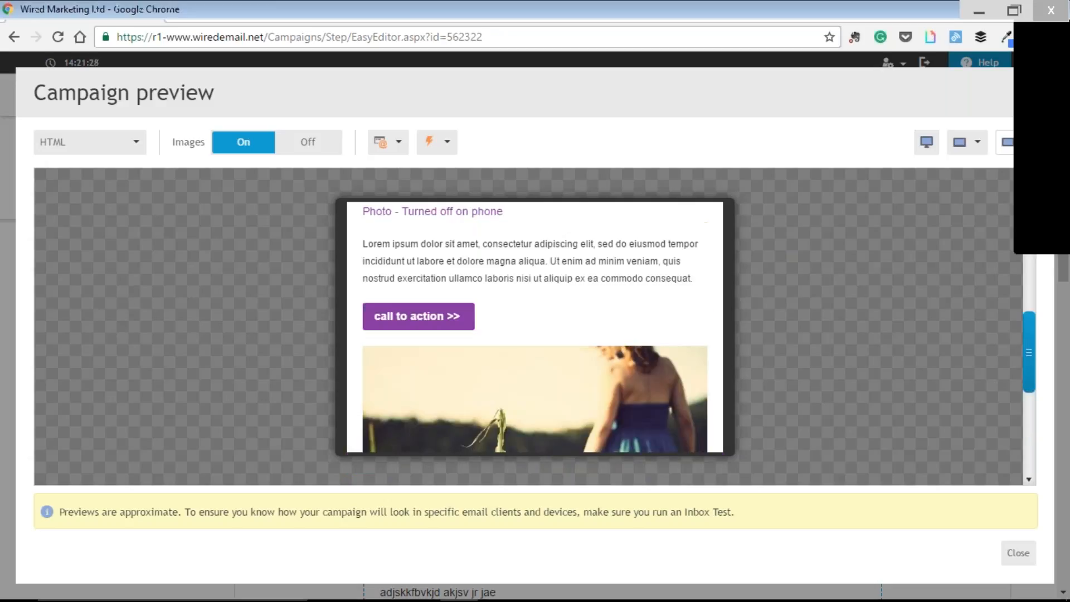
scroll(535, 326, "up", 3)
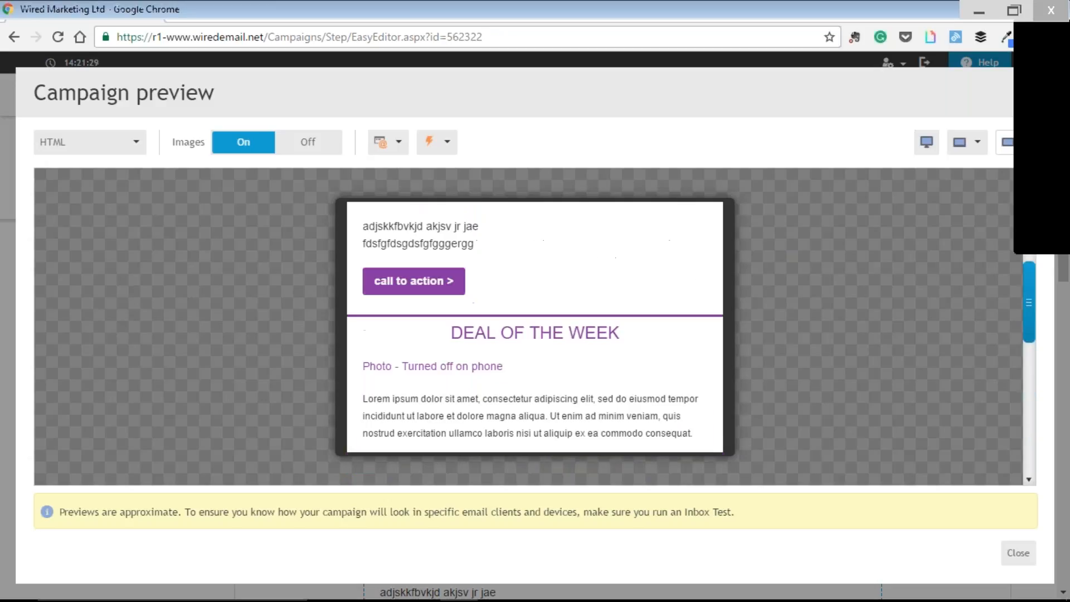
scroll(679, 348, "up", 4)
scroll(680, 346, "down", 3)
scroll(689, 286, "up", 4)
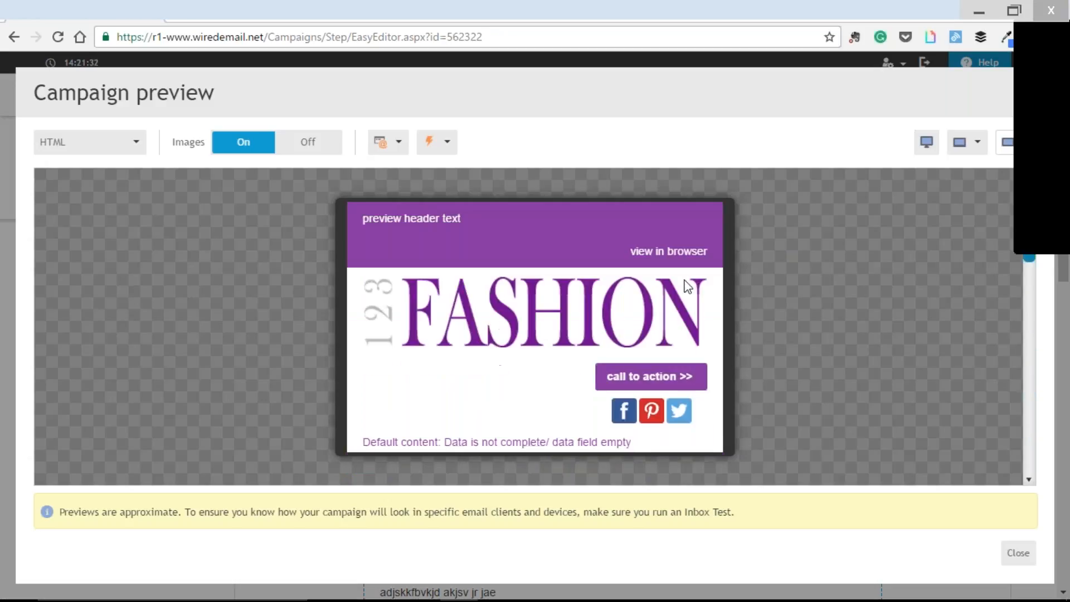
scroll(688, 287, "down", 3)
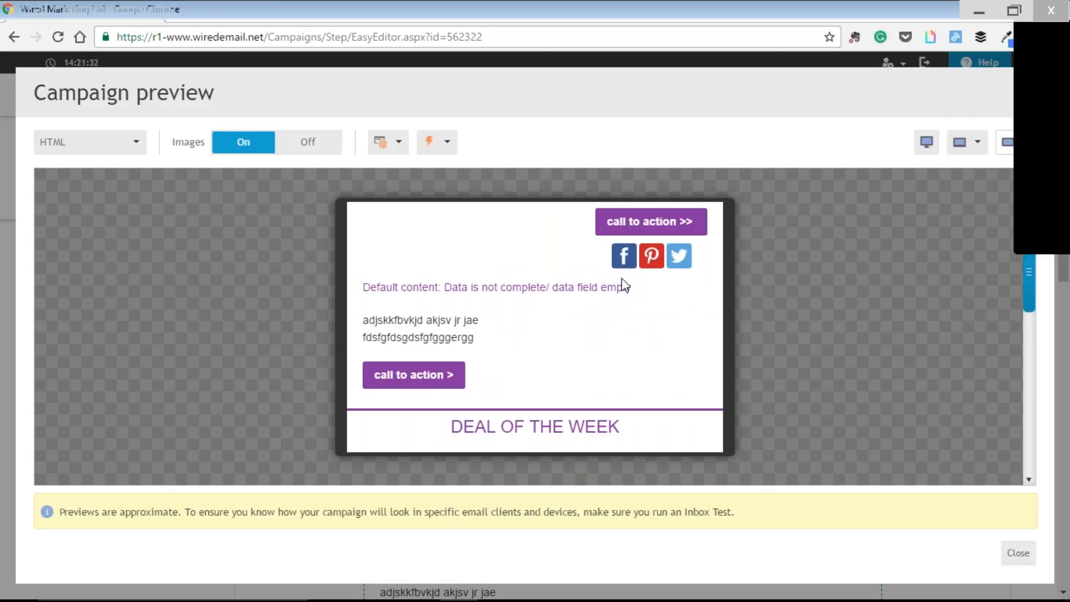
scroll(623, 286, "down", 3)
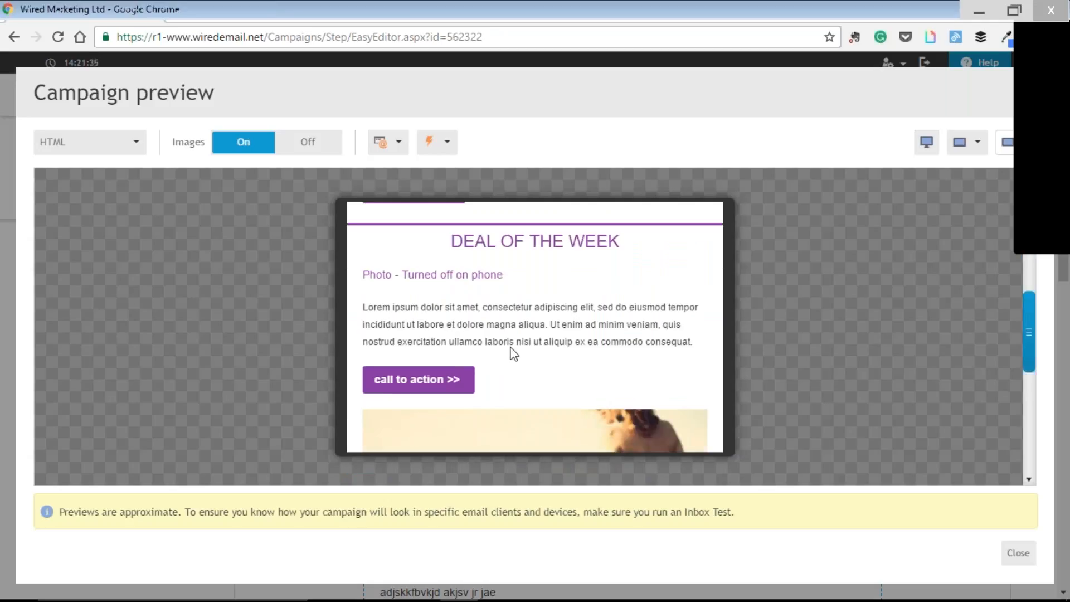
- Switch the campaign preview to the portrait phone view, check the email's layout, and close the preview
scroll(513, 354, "up", 5)
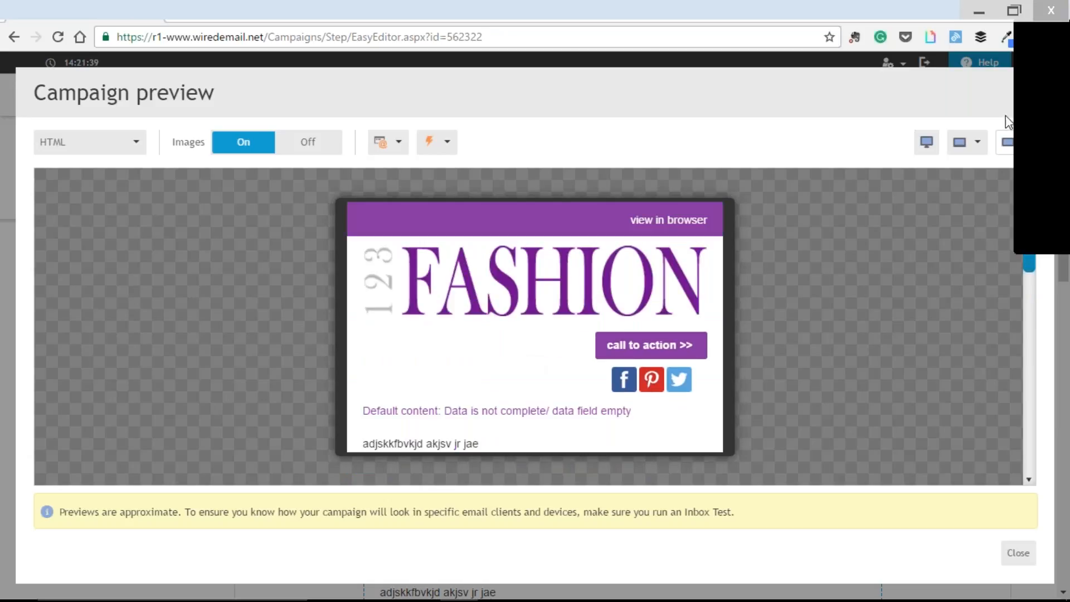
left_click(969, 141)
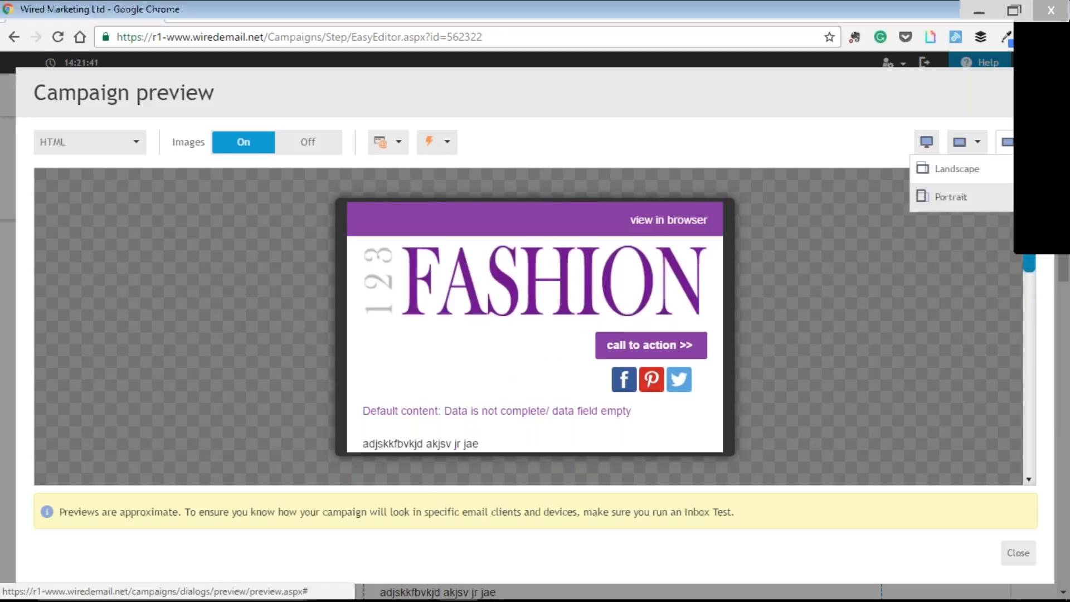
left_click(967, 196)
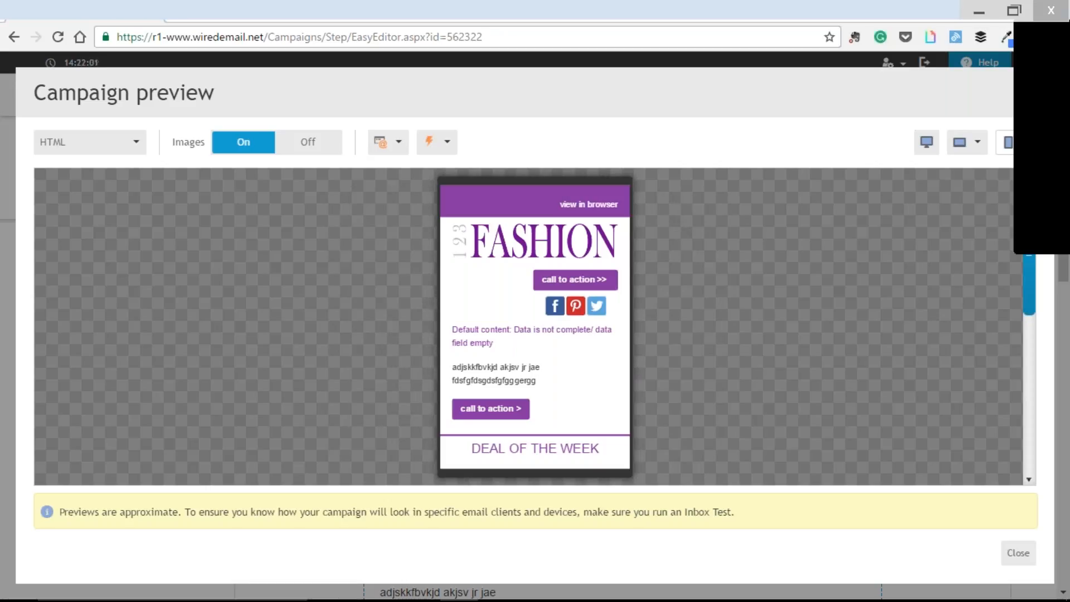
left_click(1019, 554)
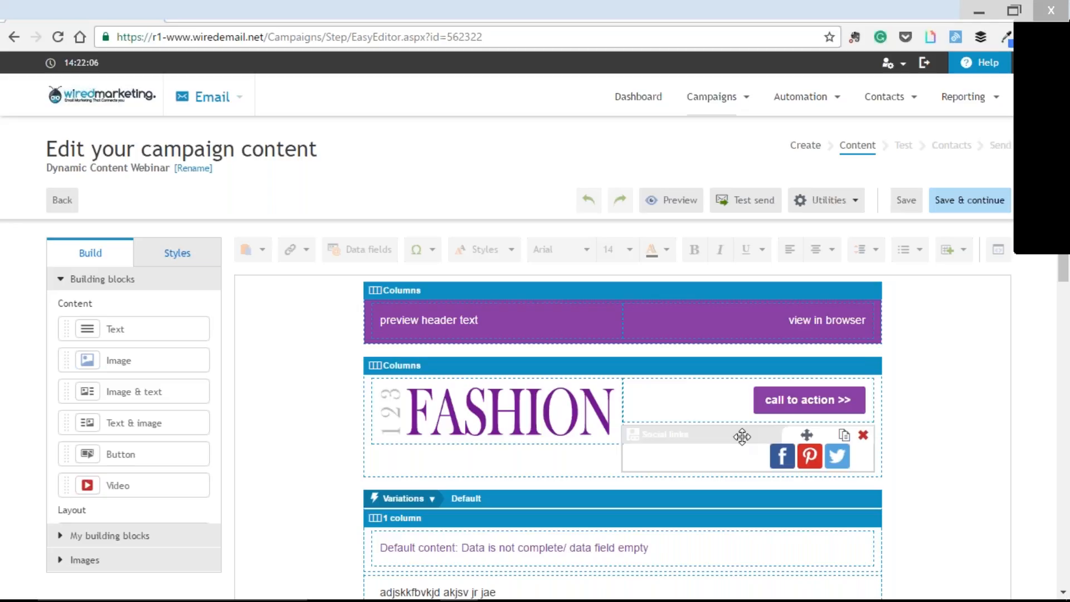
- Hide the header's social links block on mobile devices
left_click(762, 435)
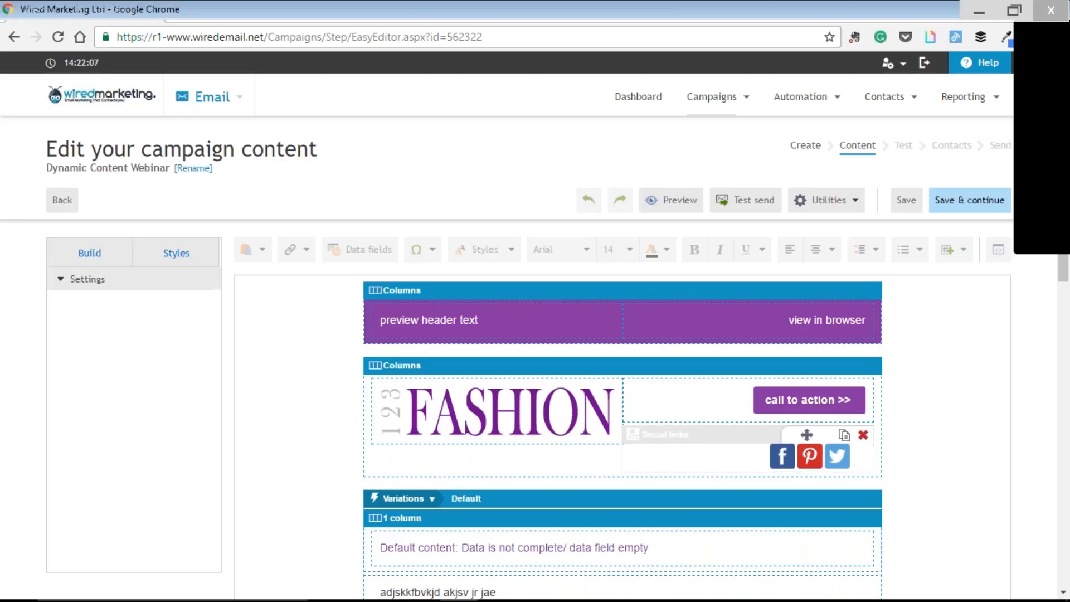
left_click(151, 260)
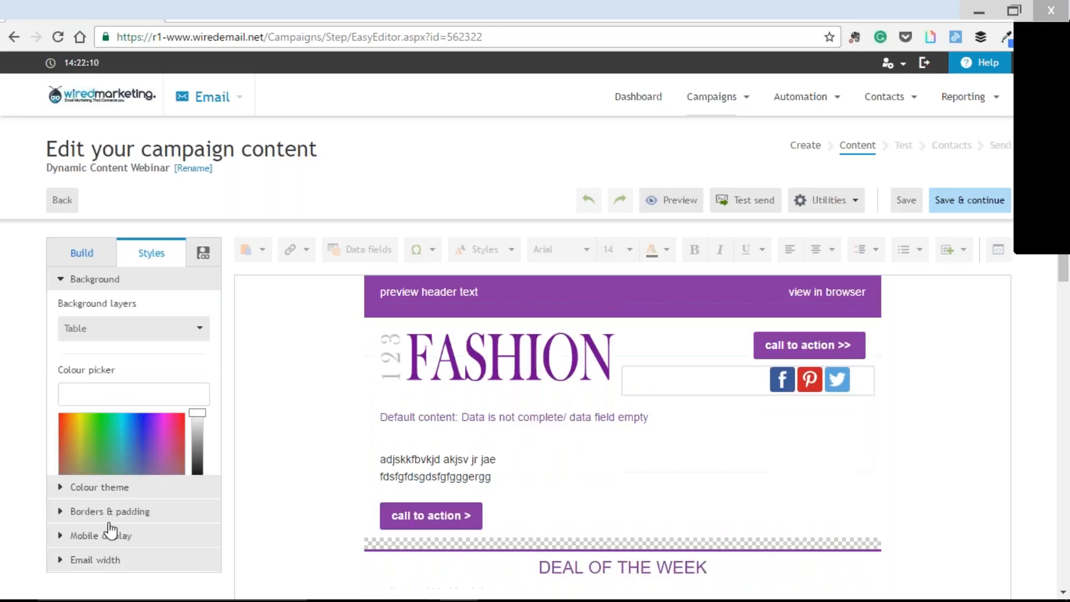
left_click(109, 535)
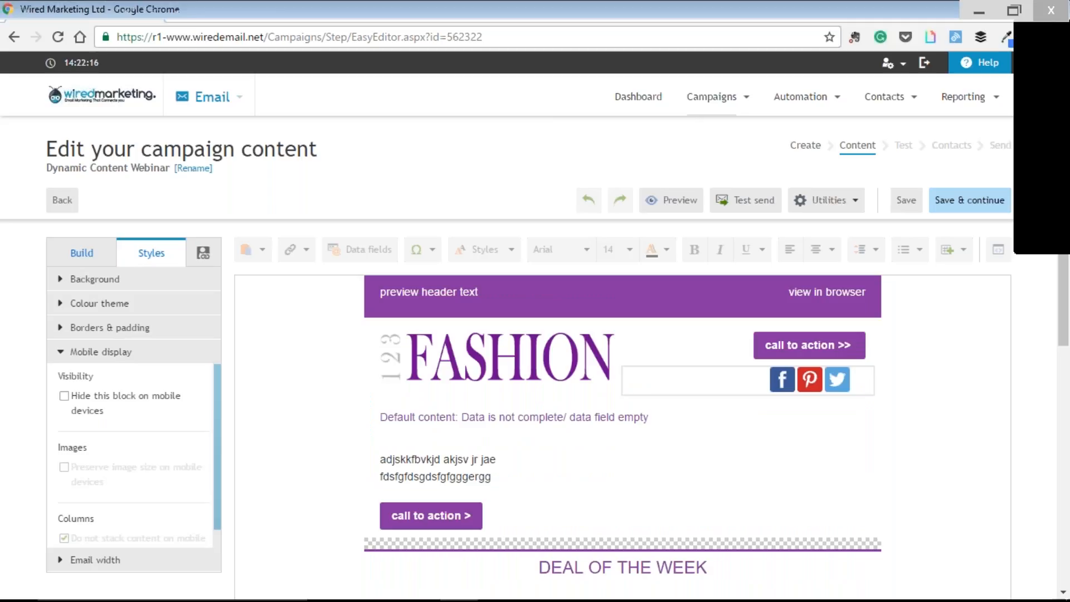
left_click(65, 399)
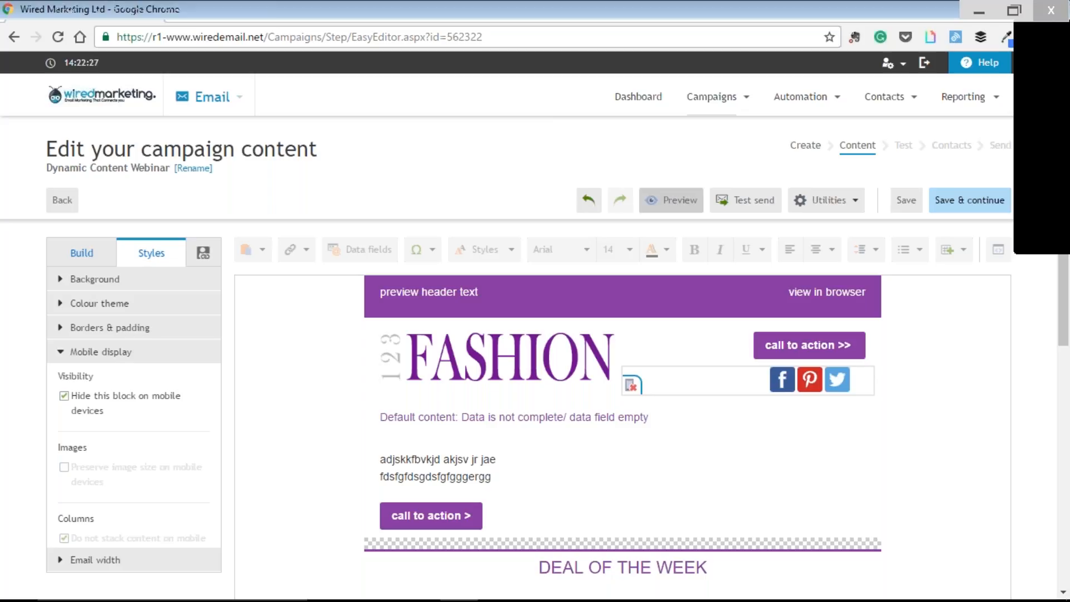
- Preview the campaign in the landscape and portrait tablet views to check the header's social links
left_click(671, 200)
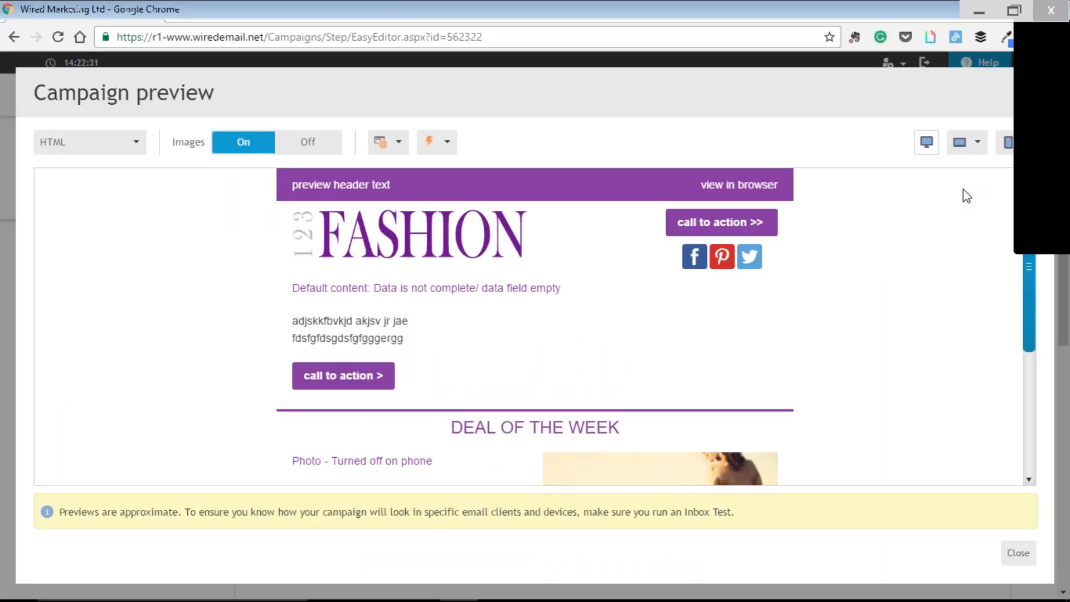
left_click(969, 142)
left_click(897, 167)
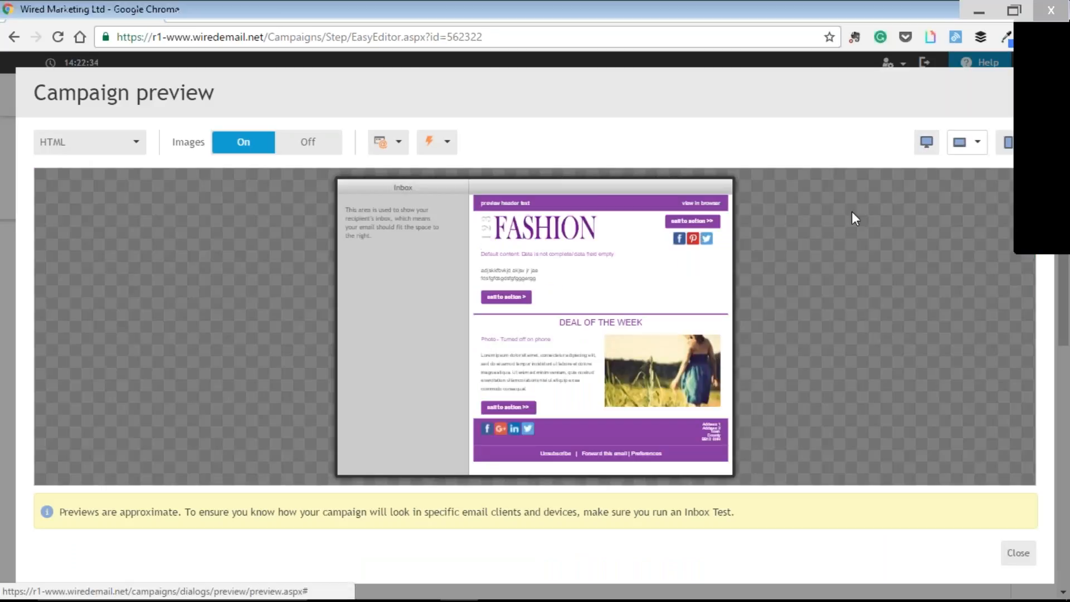
left_click(969, 142)
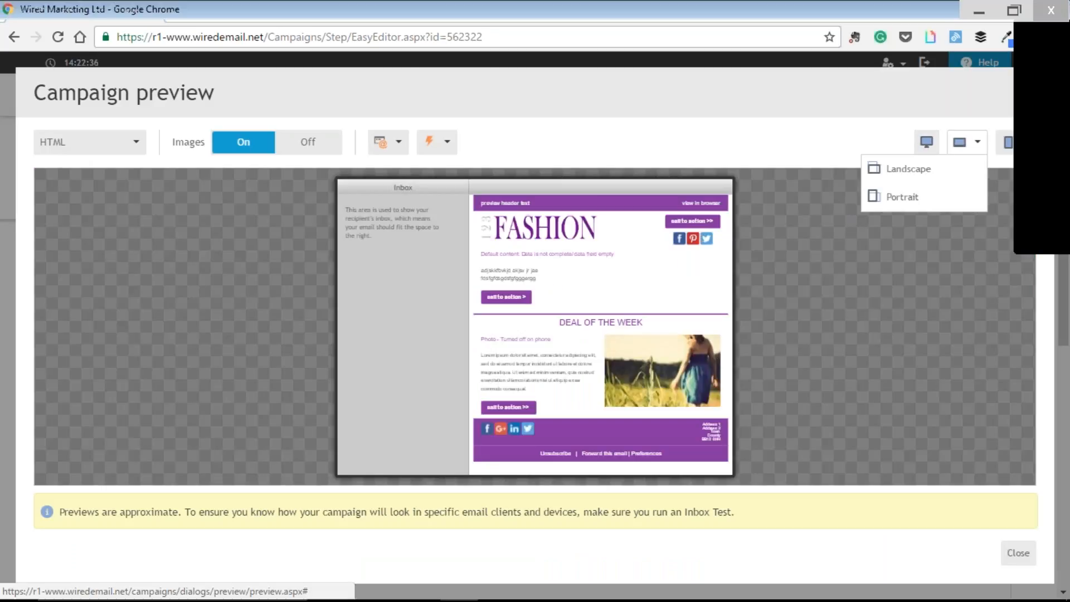
left_click(903, 197)
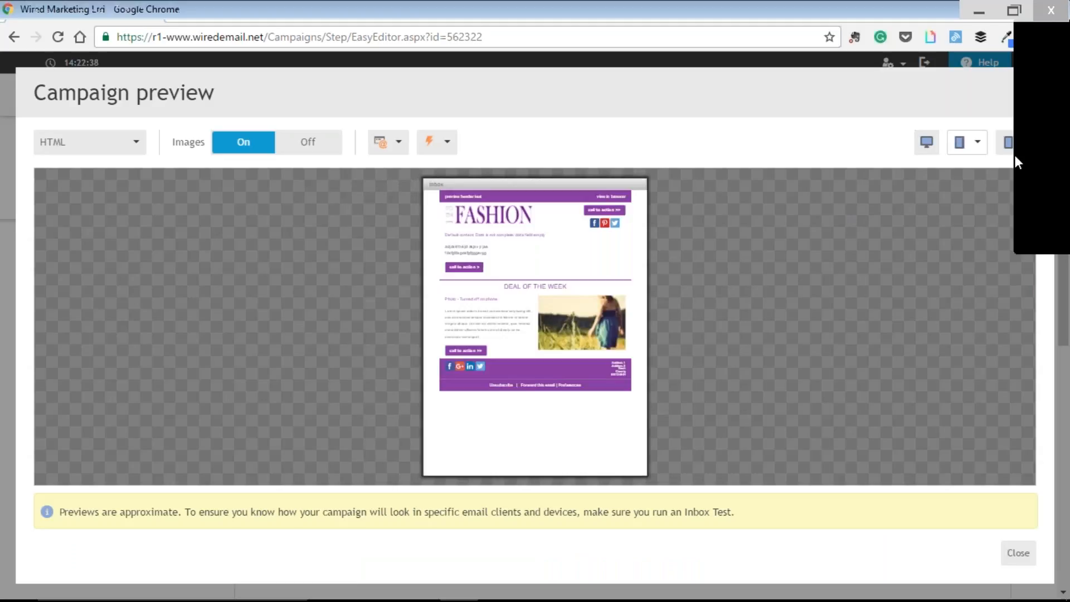
- Check the header in the landscape and portrait phone previews, and close the preview
left_click(1018, 144)
left_click(957, 169)
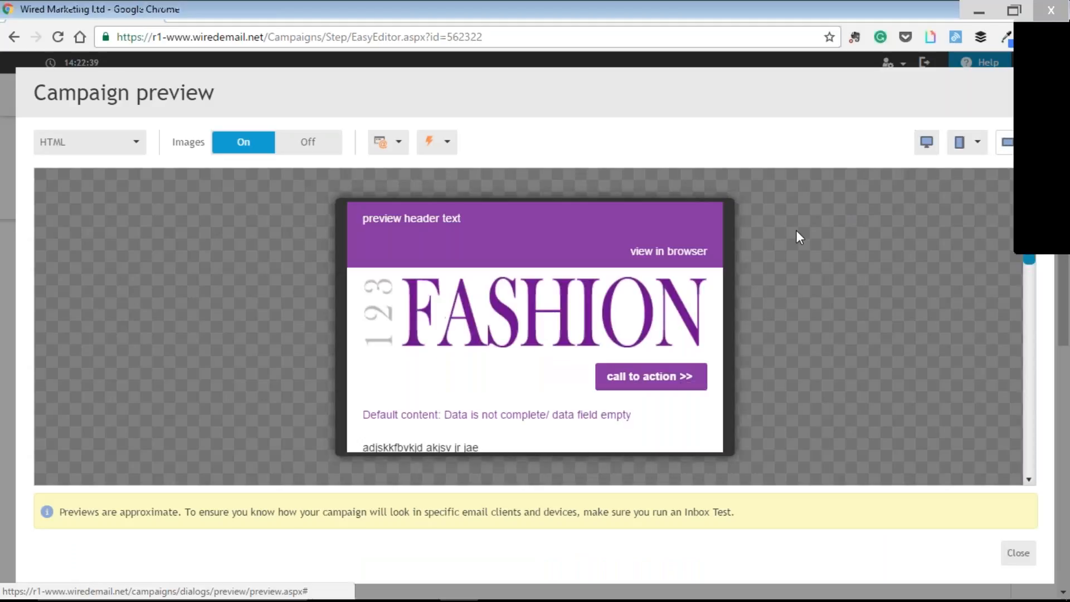
left_click(1028, 150)
left_click(972, 197)
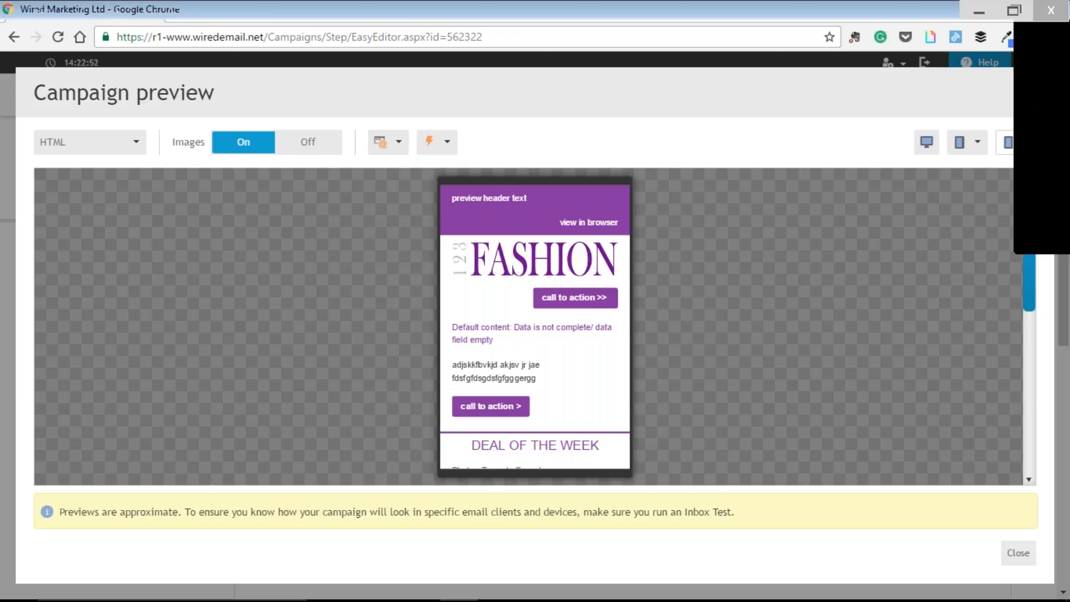
left_click(1031, 91)
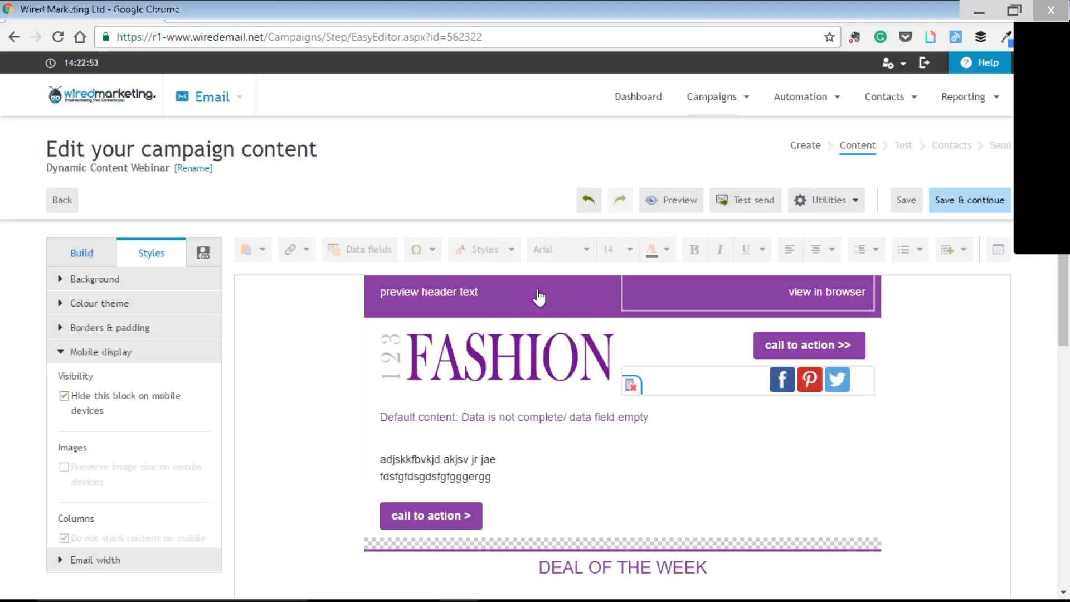
- Hide the purple columns block with the preview header text and view in browser link on mobile devices
left_click(84, 255)
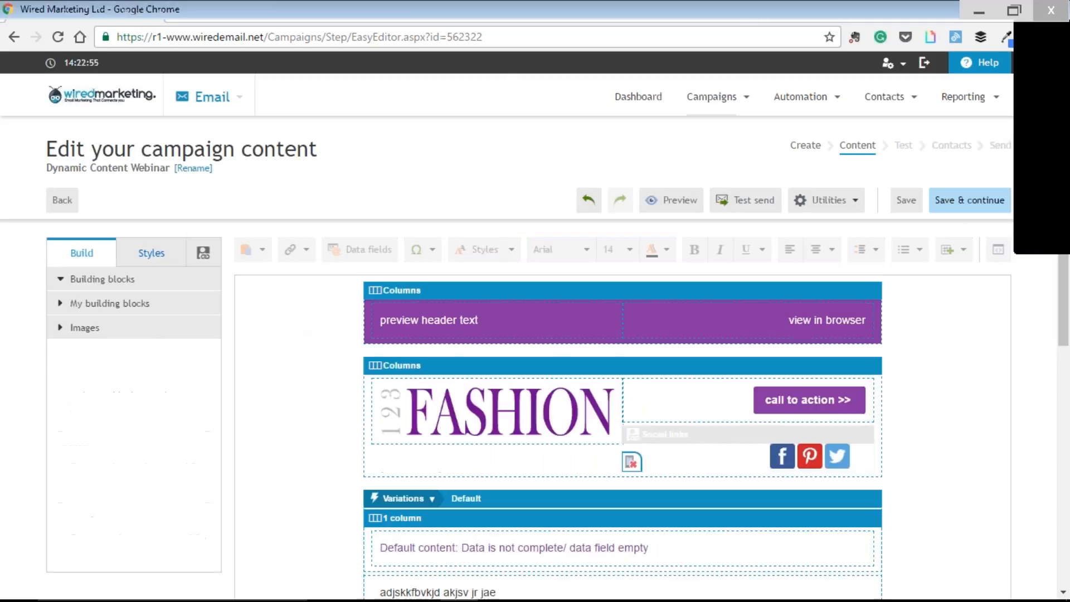
left_click(145, 257)
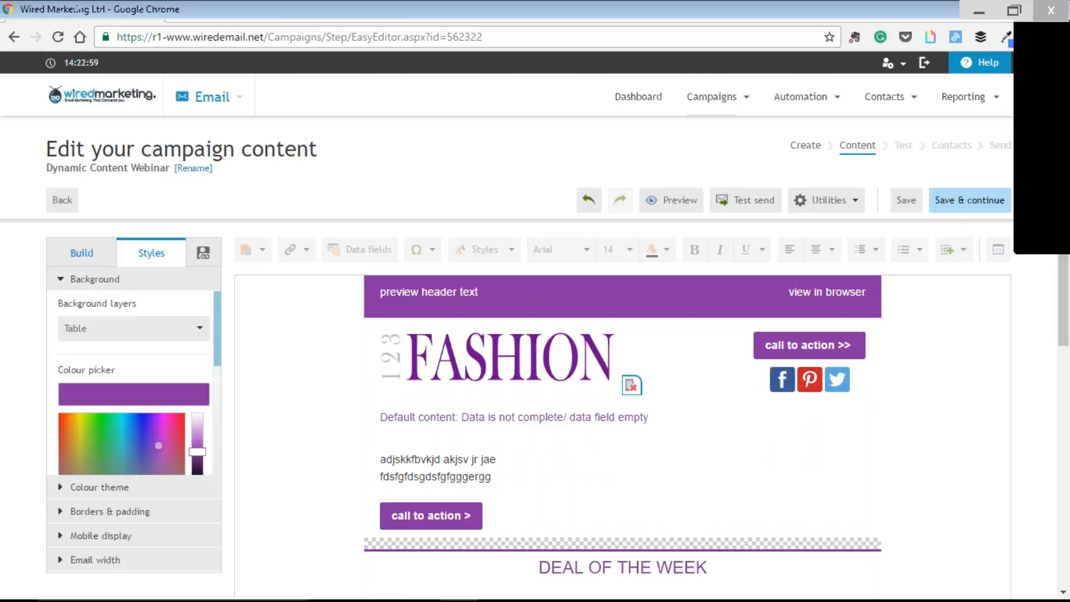
left_click(101, 535)
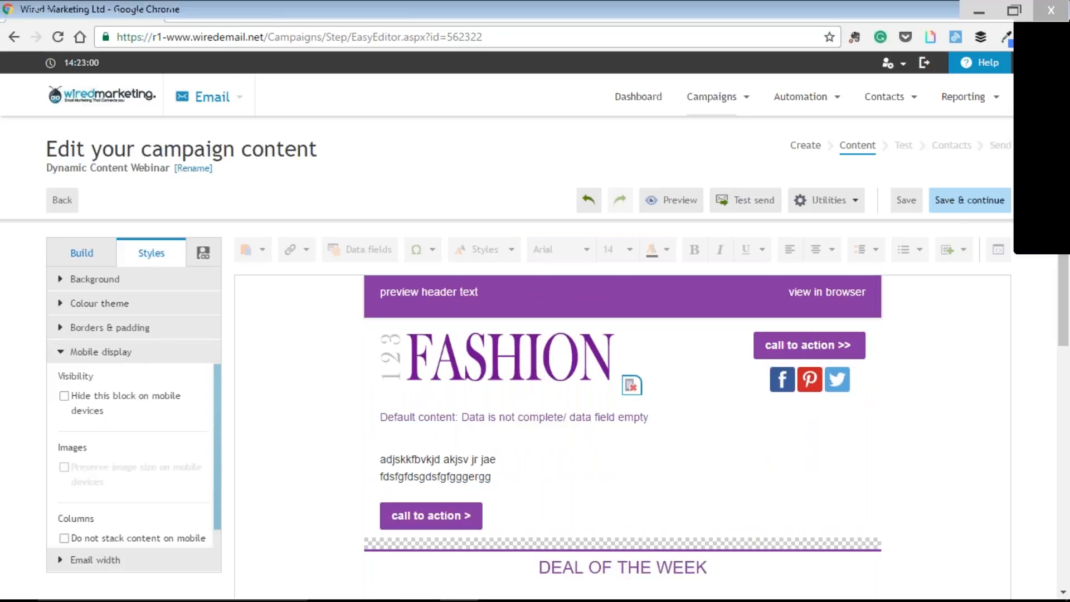
left_click(70, 405)
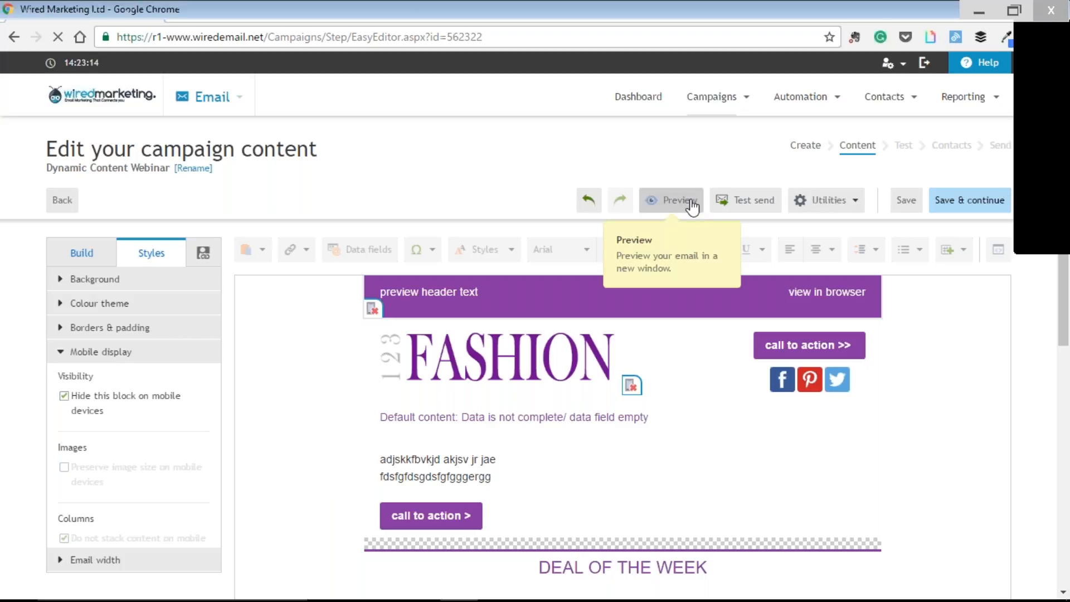
- Preview the campaign in landscape tablet, landscape phone and portrait phone views to check the top of the email, and close the preview
left_click(692, 206)
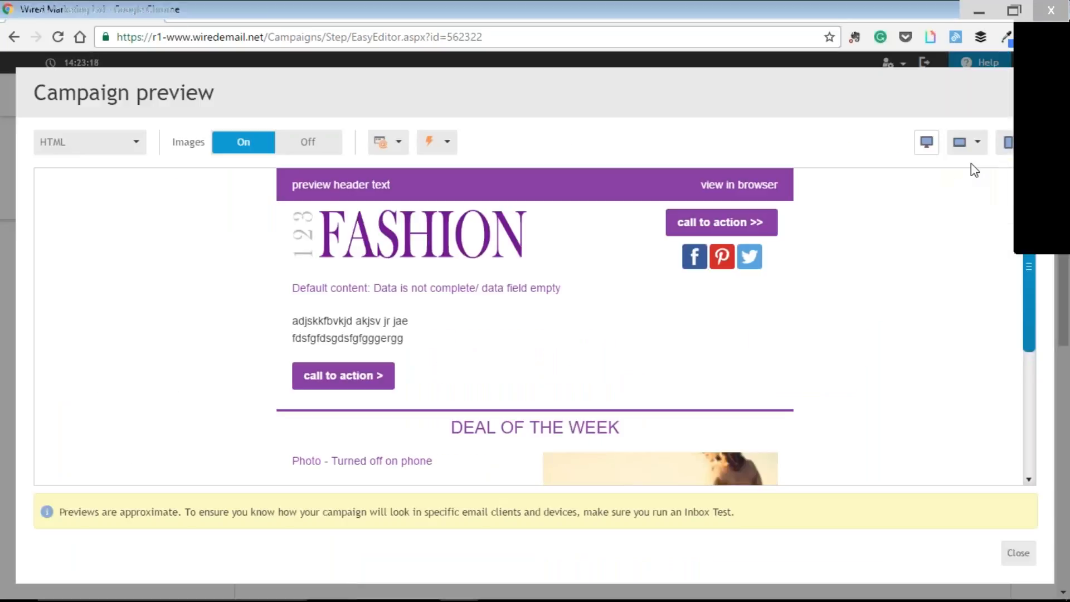
left_click(970, 143)
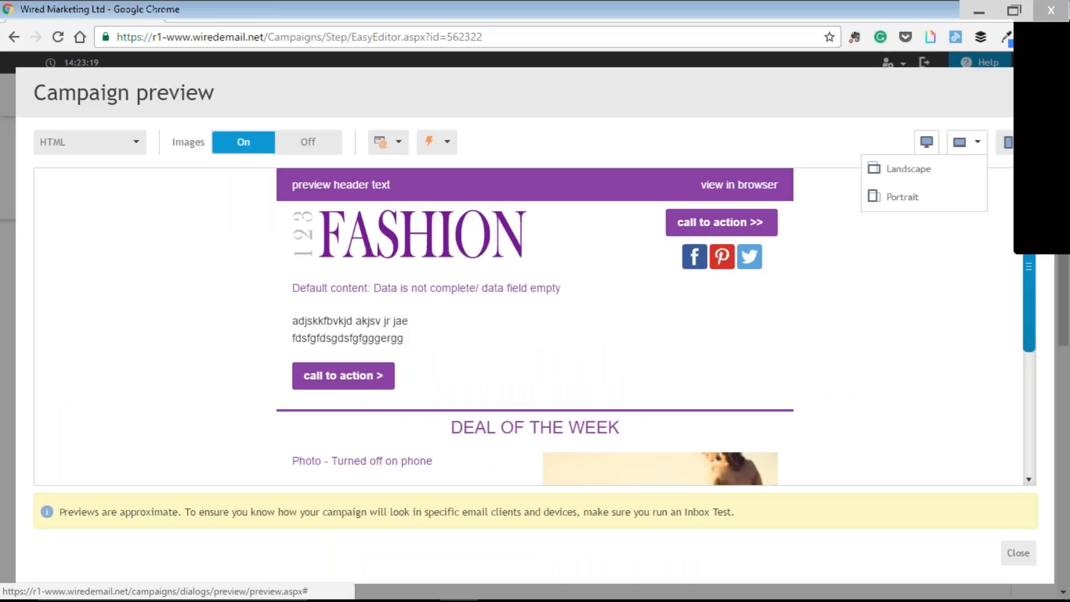
left_click(909, 169)
left_click(1008, 143)
left_click(958, 169)
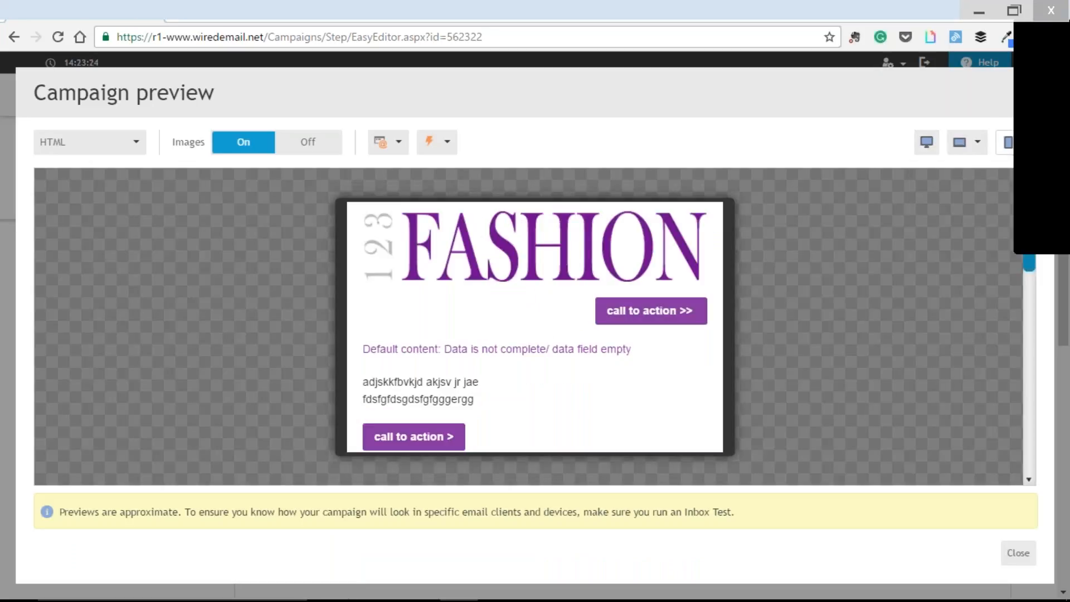
left_click(970, 143)
left_click(951, 197)
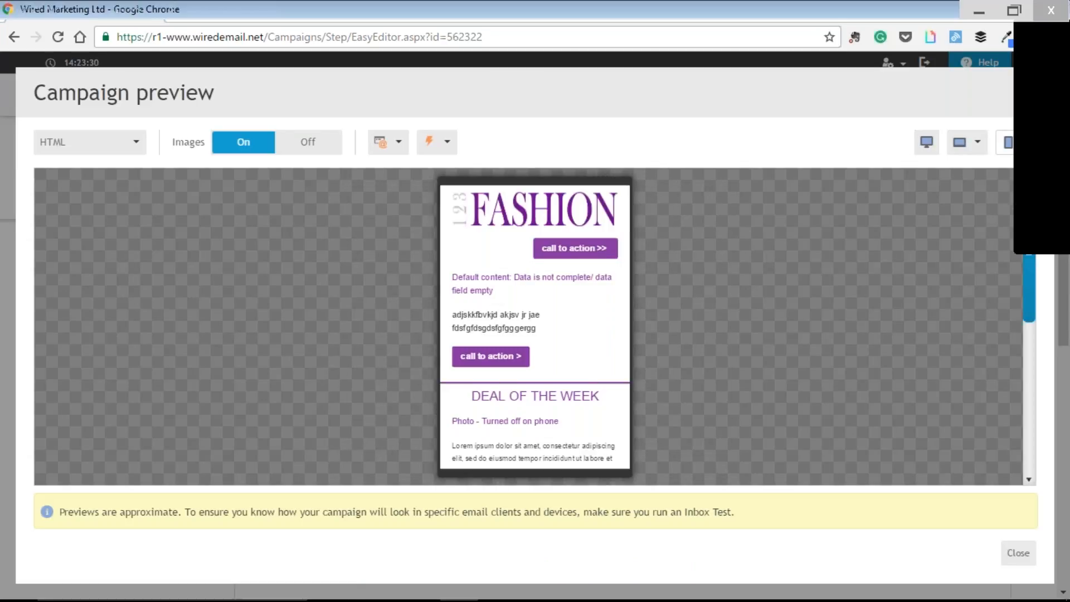
key("Escape")
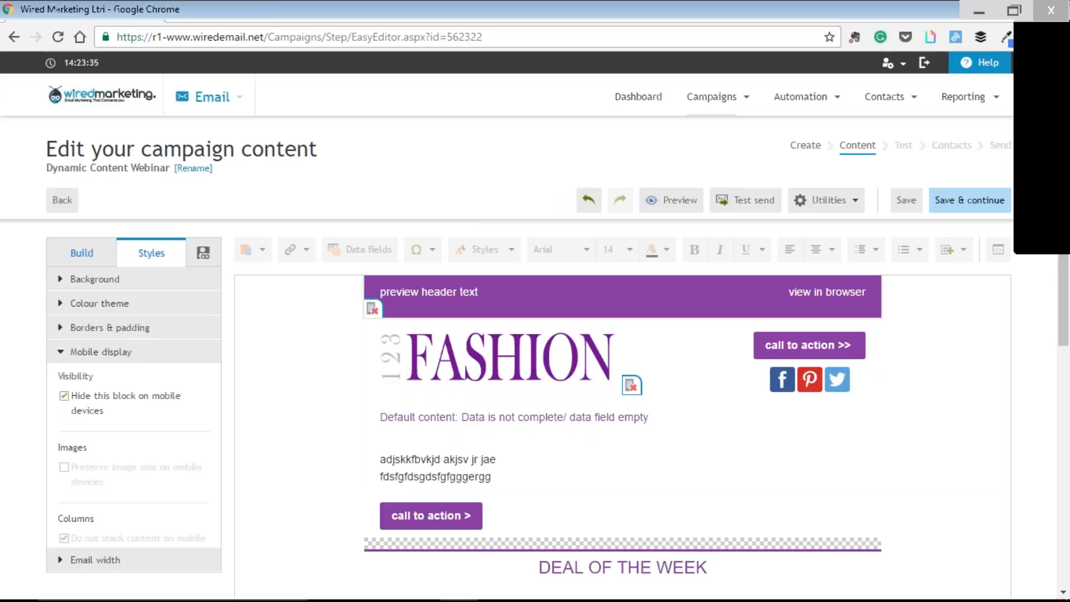
- Hide the deal of the week image block on mobile devices
scroll(909, 372, "down", 4)
scroll(910, 372, "down", 3)
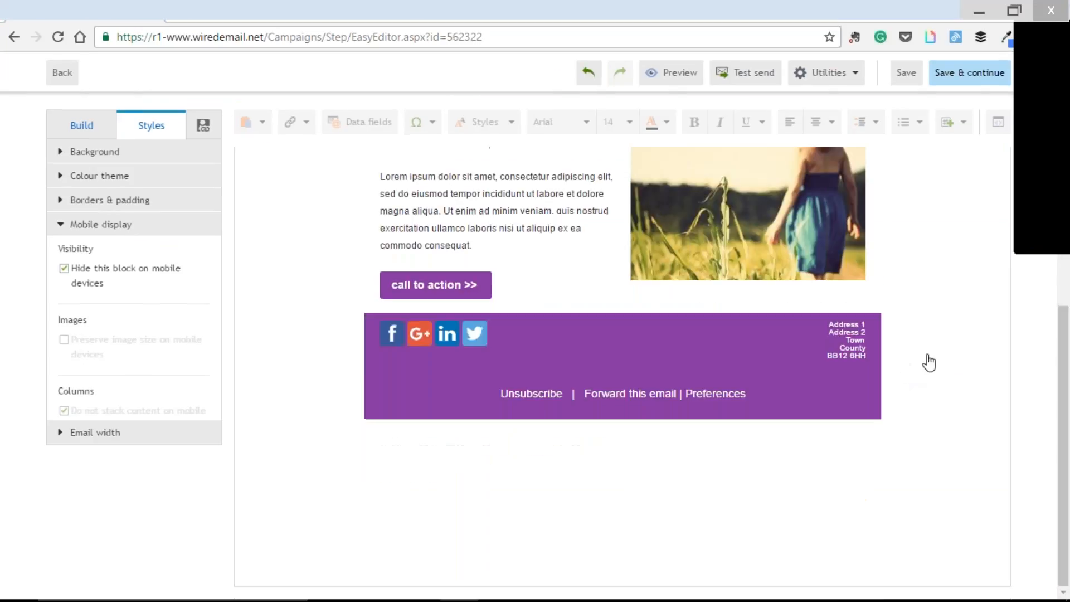
scroll(927, 363, "up", 1)
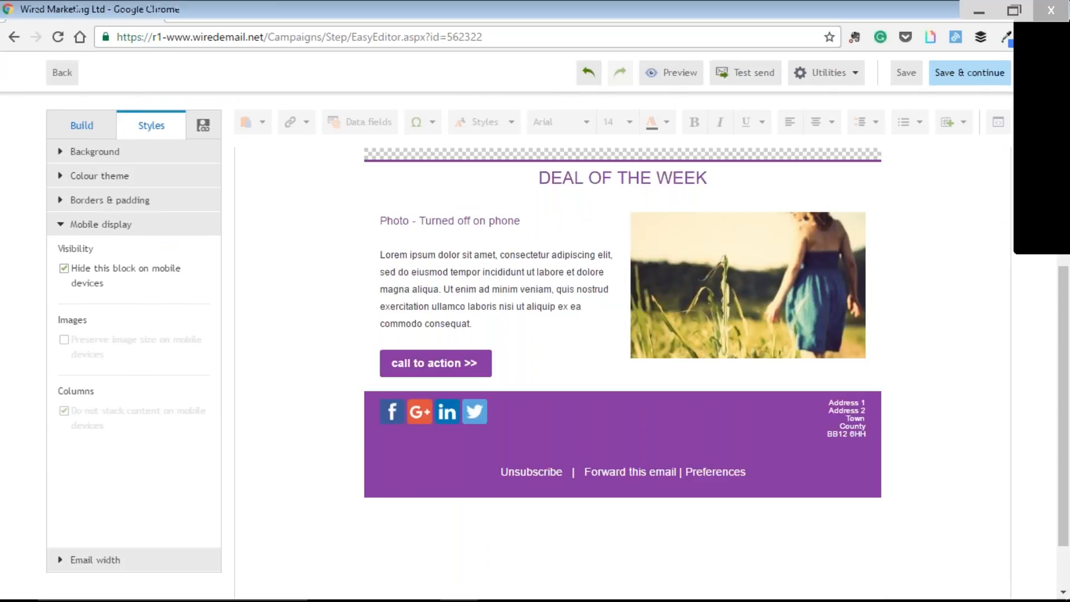
left_click(734, 302)
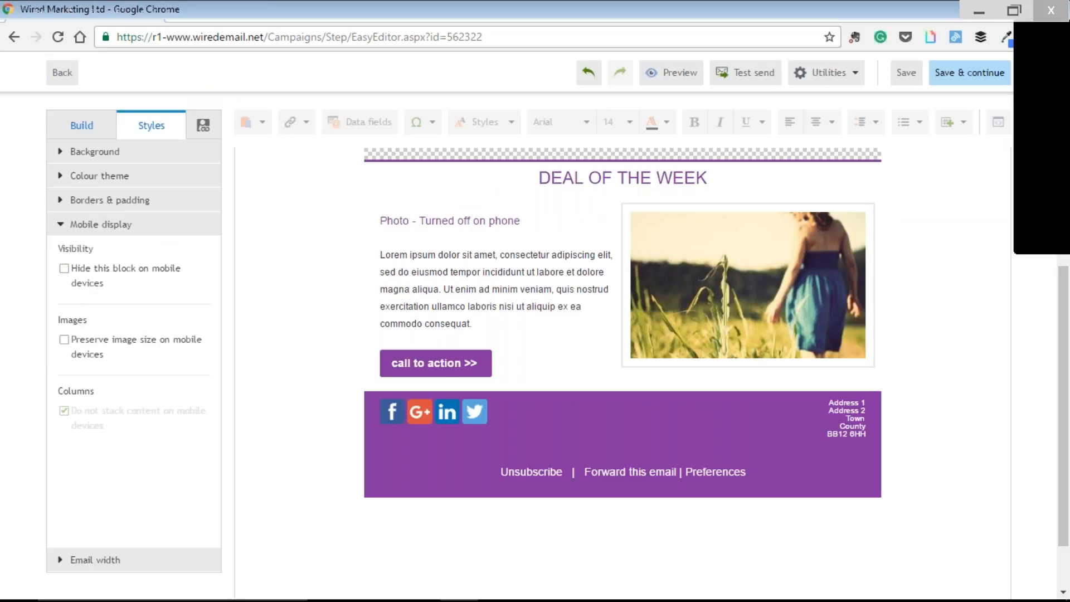
left_click(65, 269)
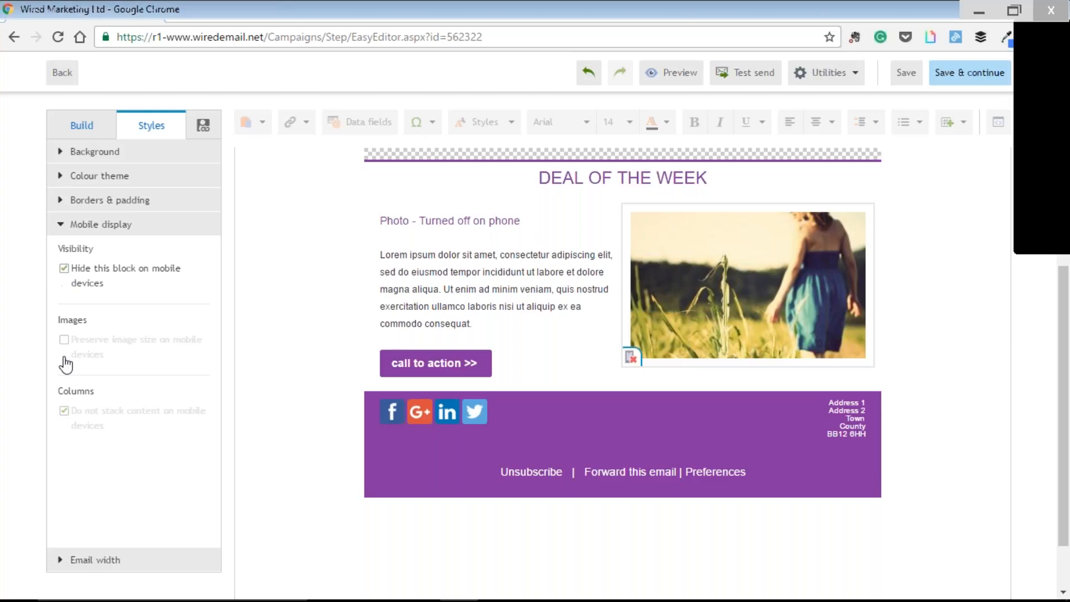
left_click(64, 269)
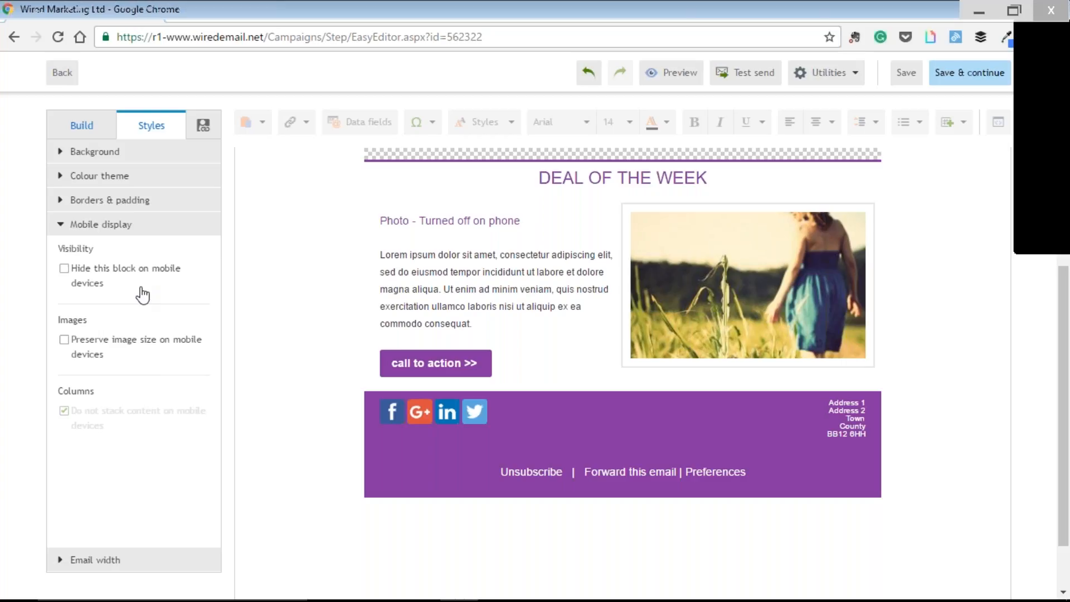
left_click(65, 269)
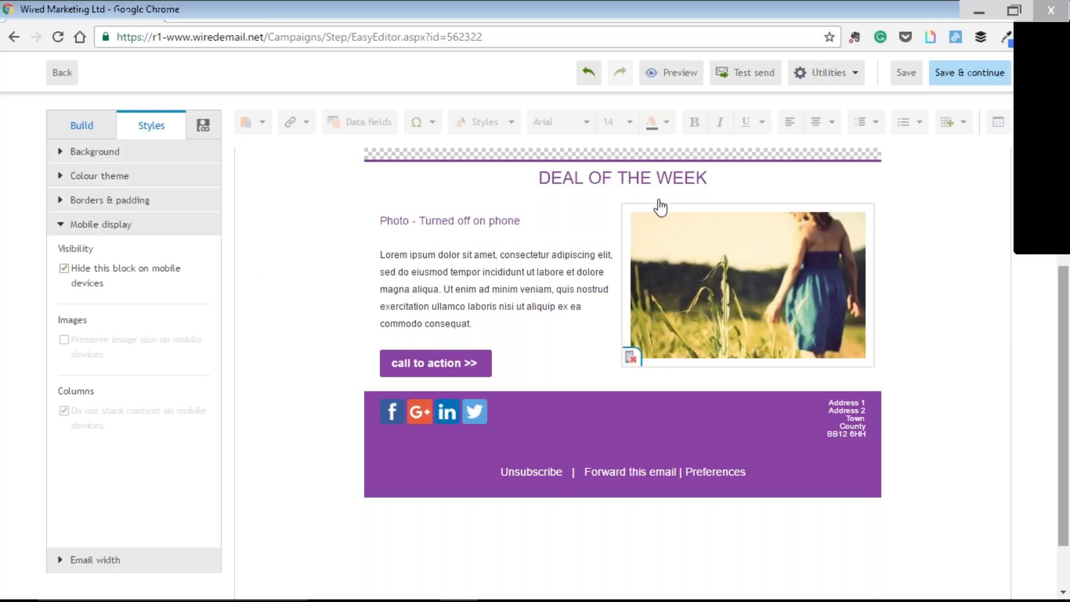
- Preview the campaign in the landscape phone view and examine the deal of the week section and footer
left_click(672, 73)
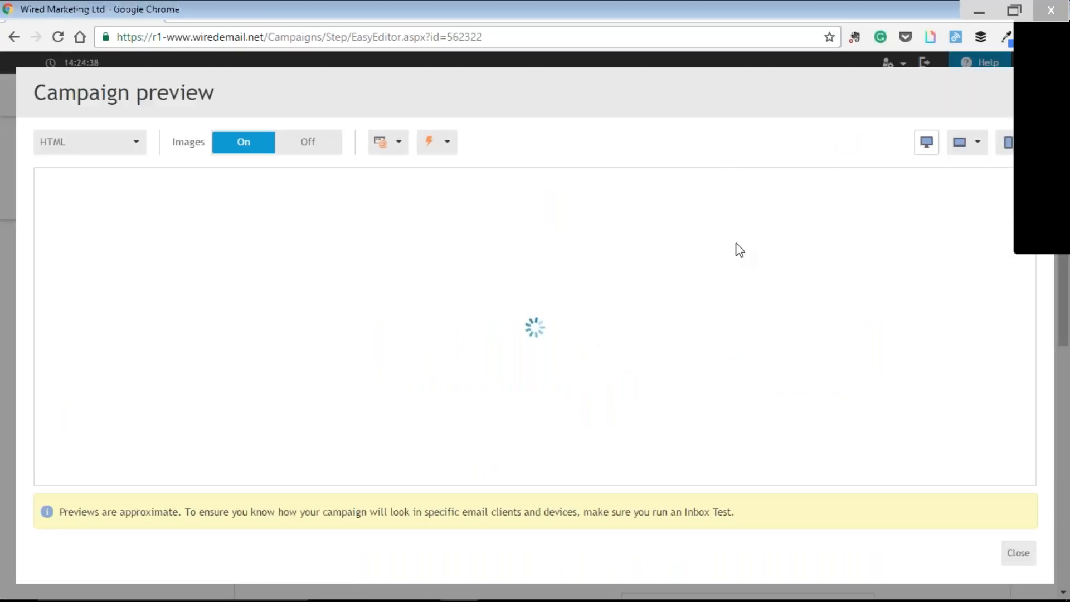
scroll(741, 270, "down", 2)
left_click(967, 143)
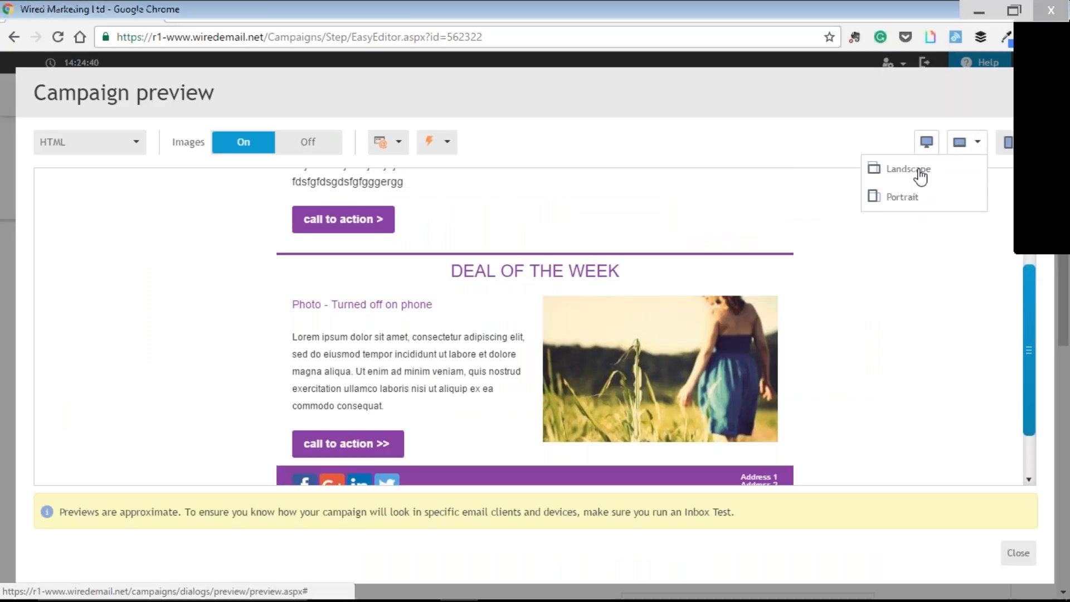
left_click(920, 177)
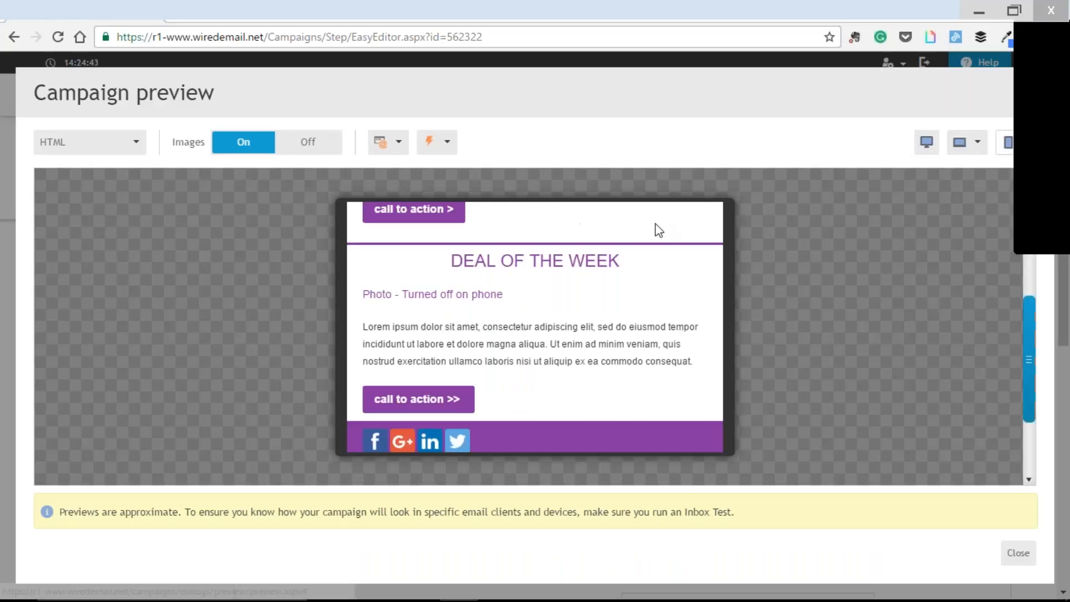
scroll(657, 226, "down", 2)
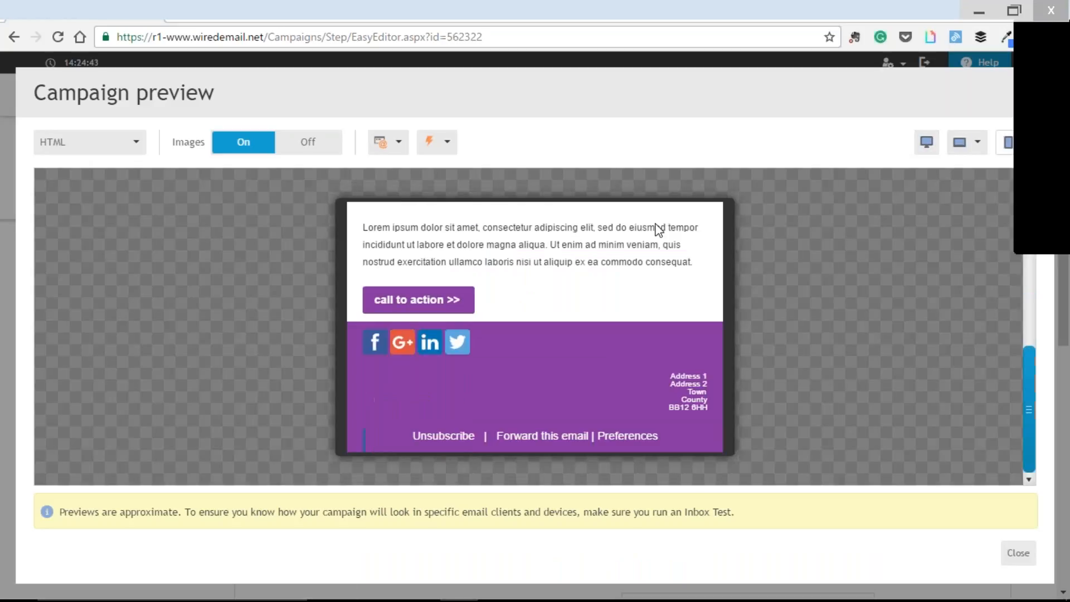
scroll(654, 245, "up", 2)
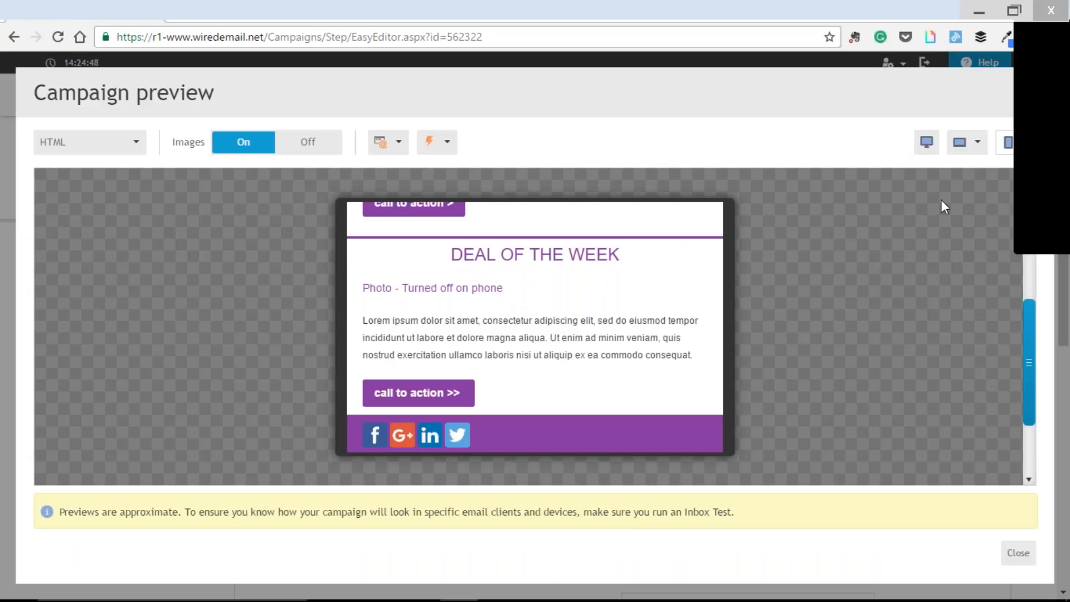
- Switch the preview to the portrait phone view, check the email from the deal of the week up to the logo, and close the preview
left_click(967, 142)
left_click(948, 168)
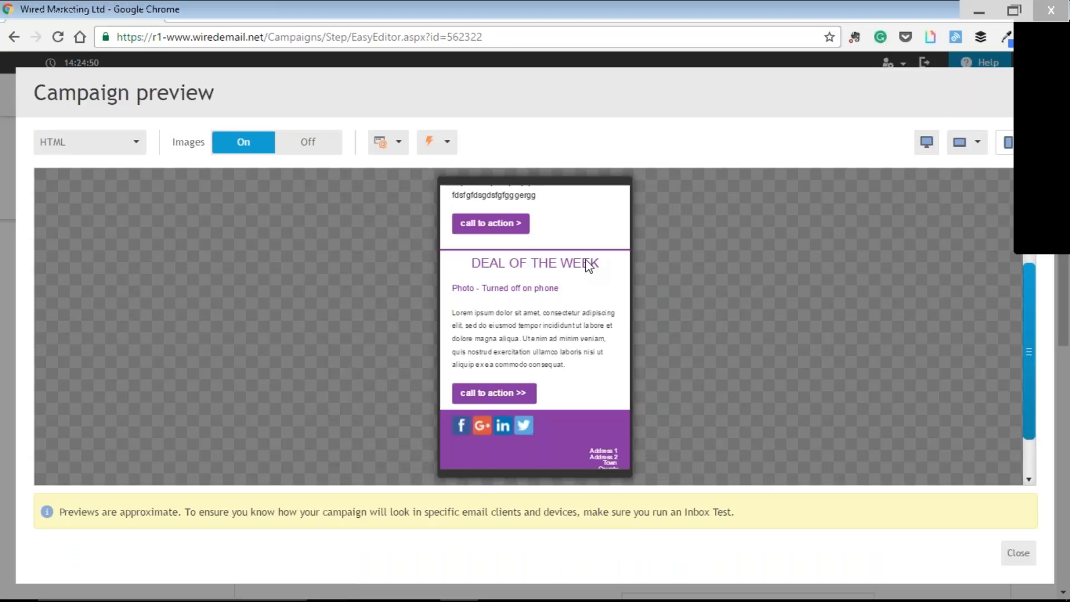
scroll(589, 266, "up", 3)
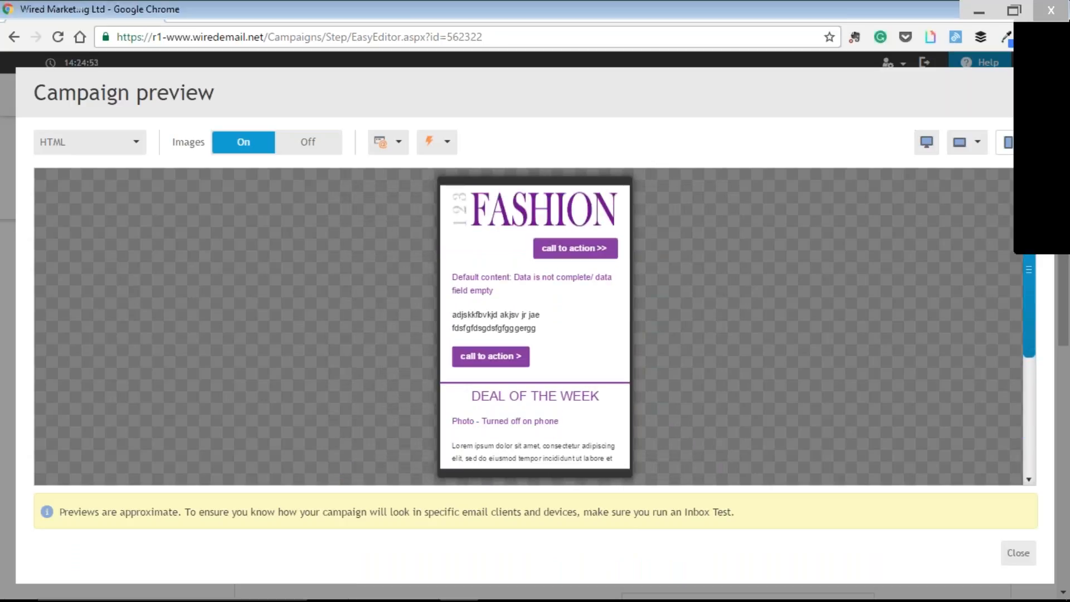
left_click(1019, 553)
- Switch to the running PowerPoint slide show with the conversion rate chart
left_click(458, 600)
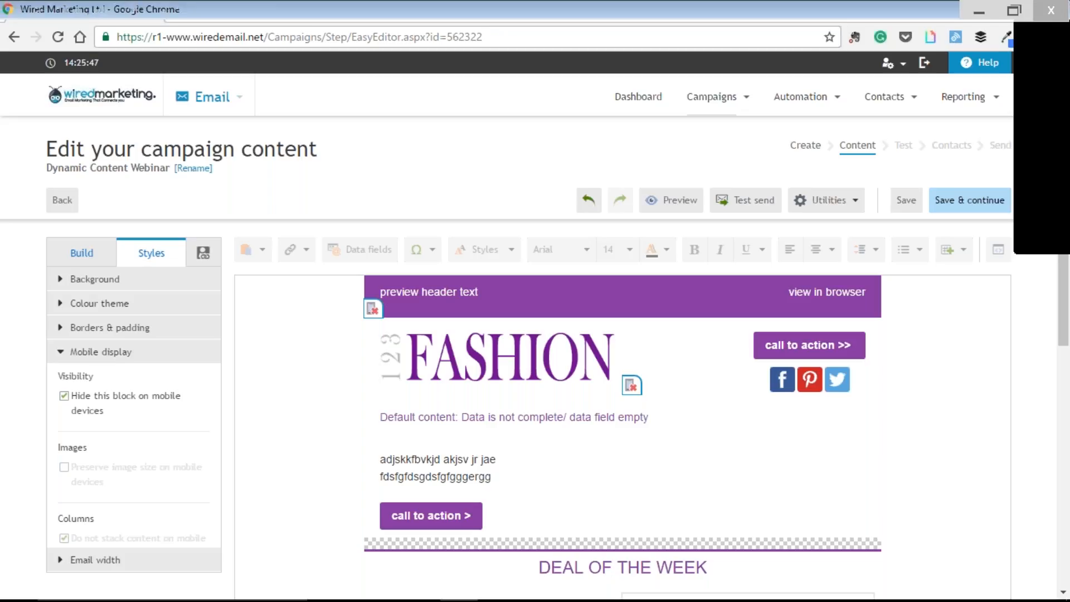
key("super+Tab")
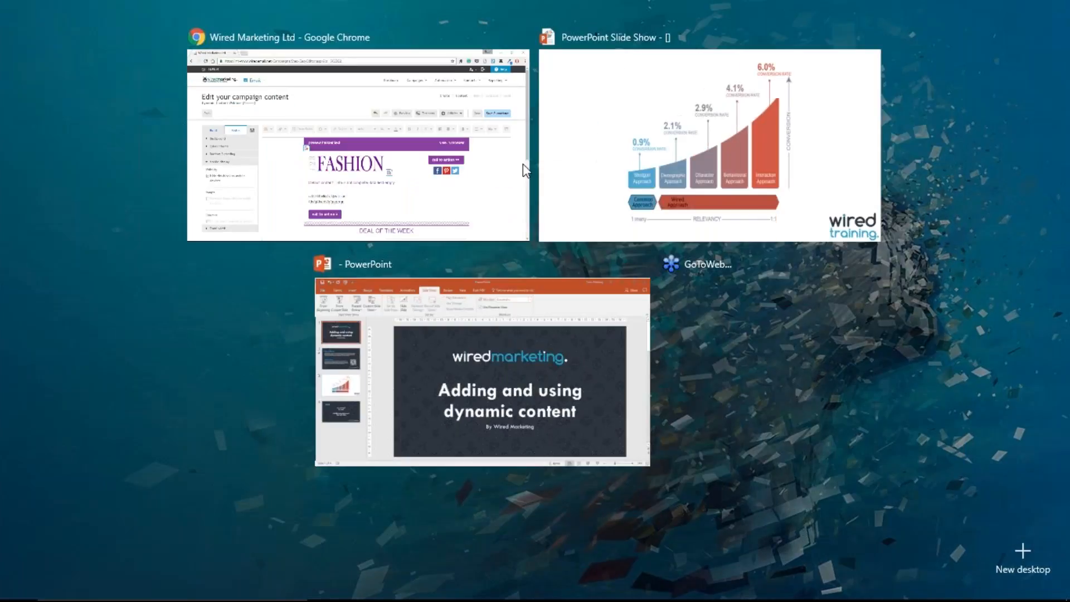
left_click(602, 225)
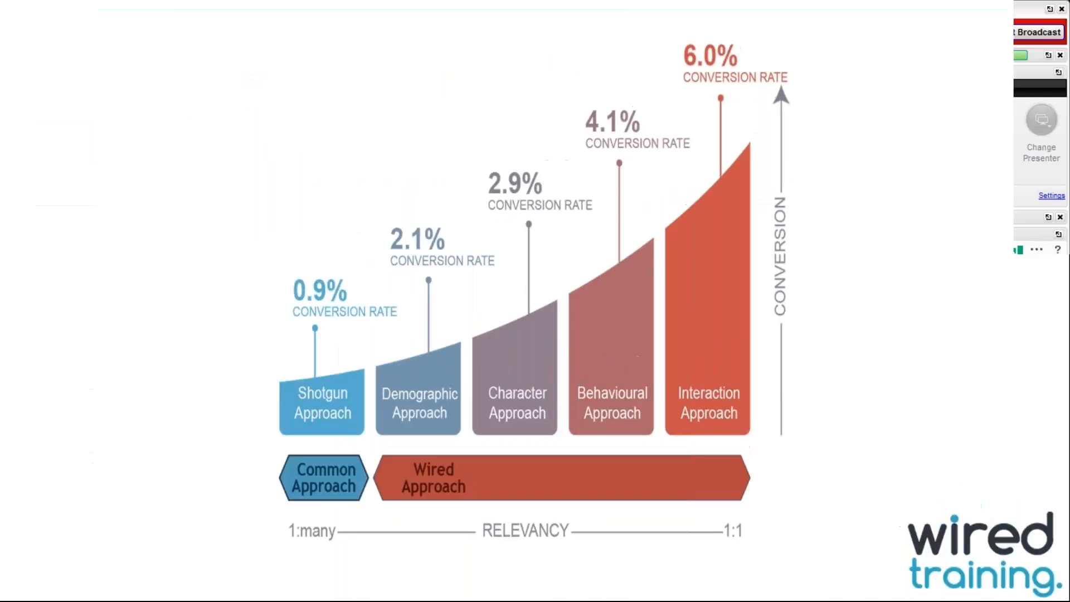